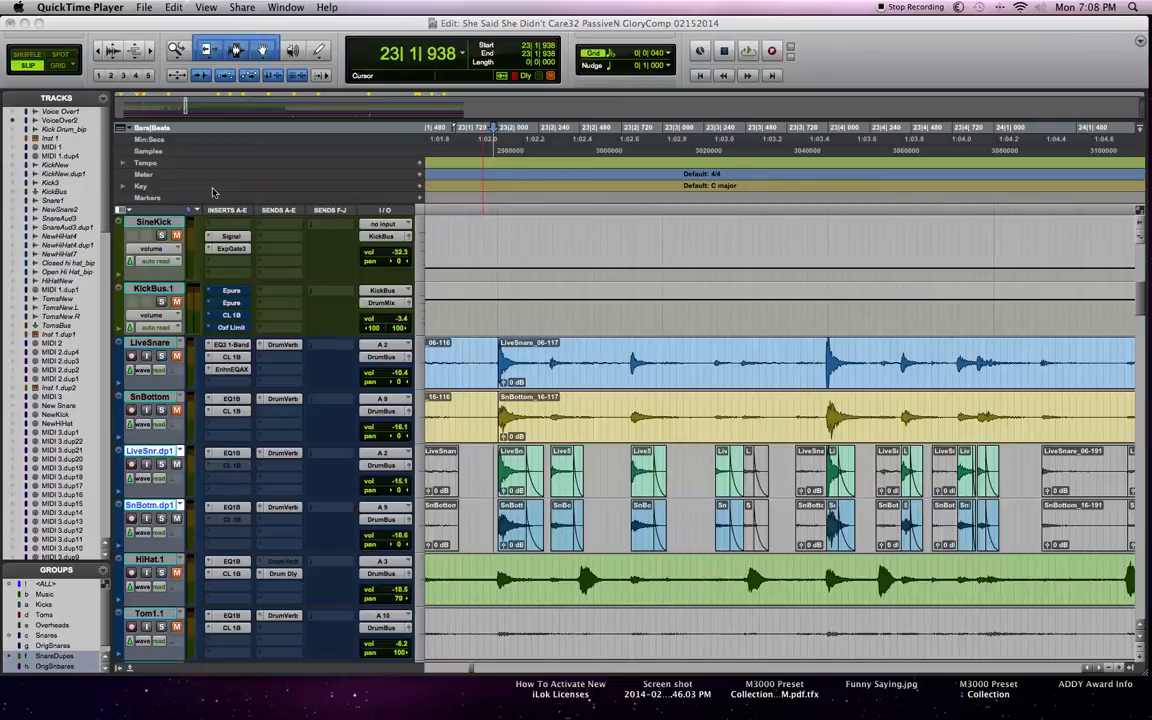
Step: Select the LiveSnare_06-117 and SnBottom_16-117 clips together on the original snare tracks
key("super+bracketright")
key("super+bracketright")
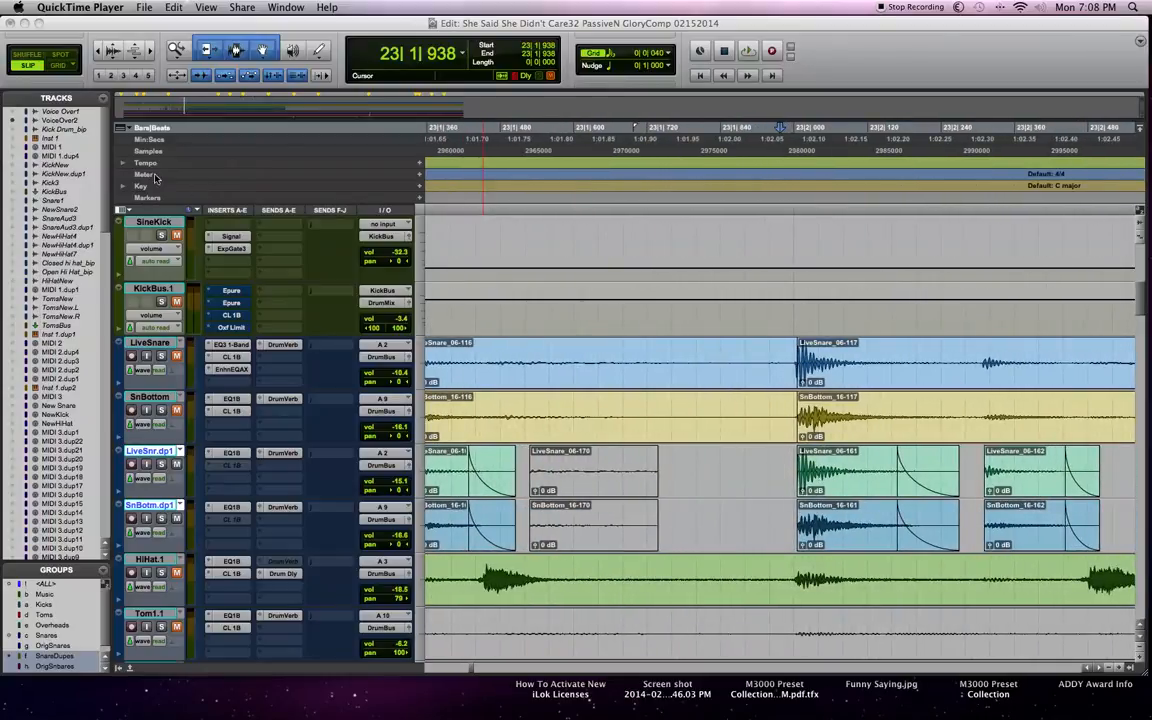
scroll(417, 319, "left", 5)
scroll(489, 345, "right", 4)
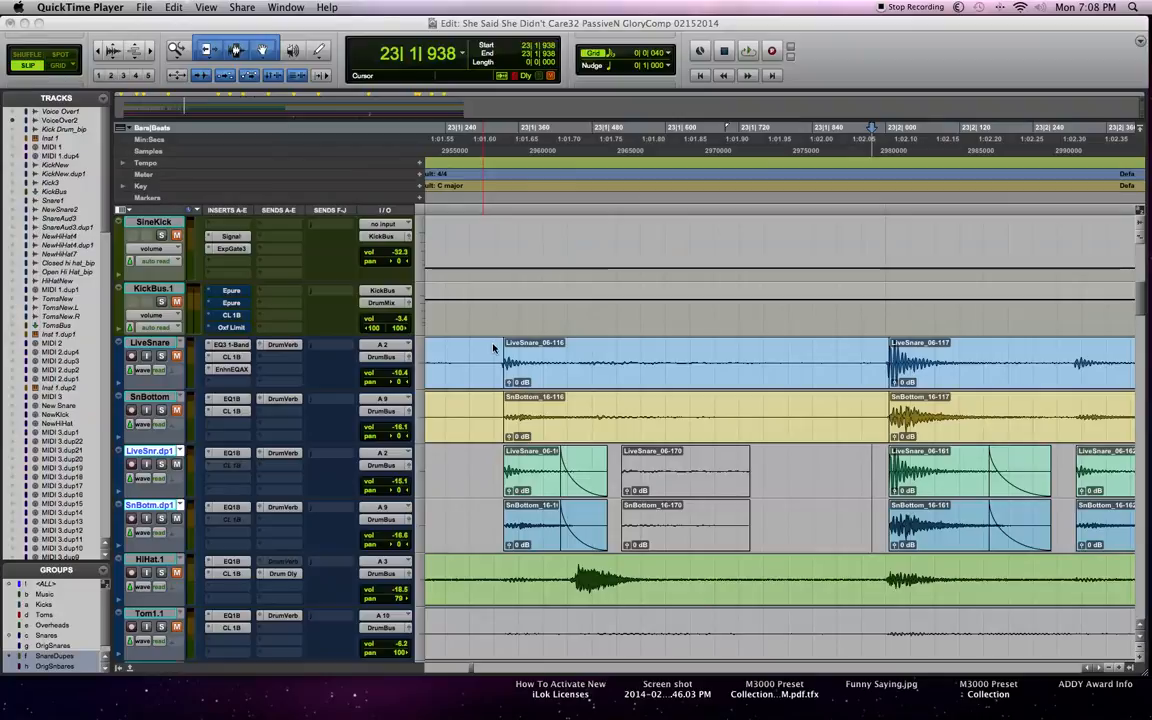
left_click(174, 352)
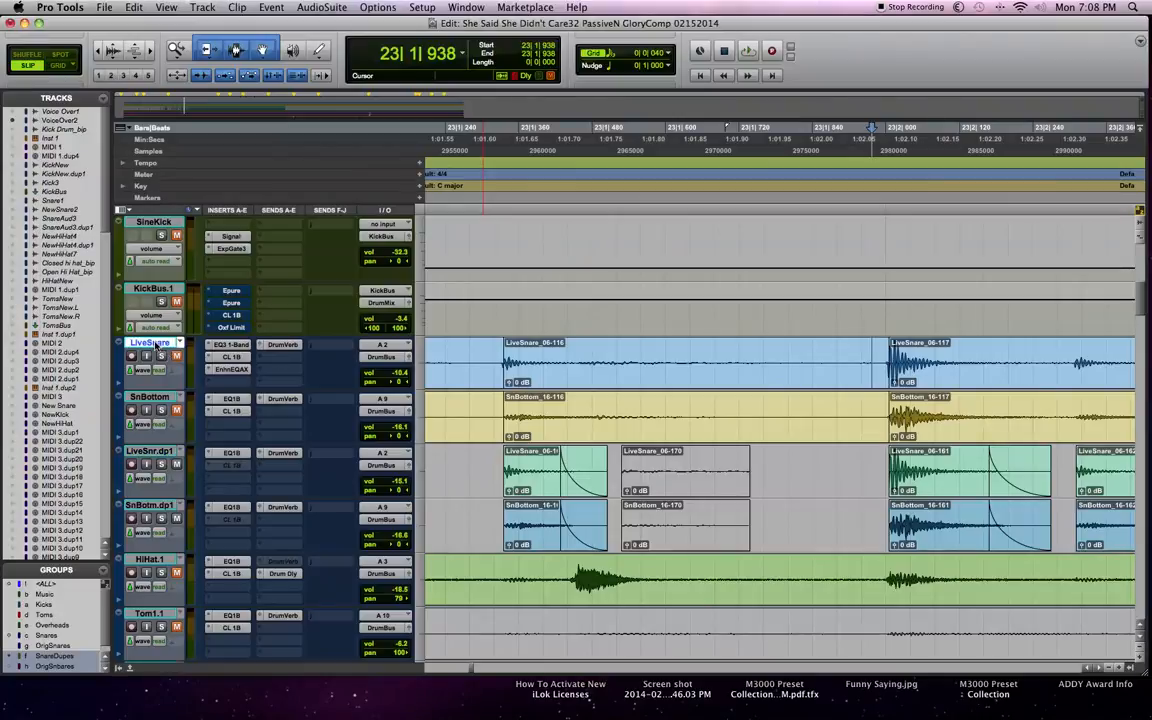
left_click(915, 374)
scroll(913, 378, "right", 10)
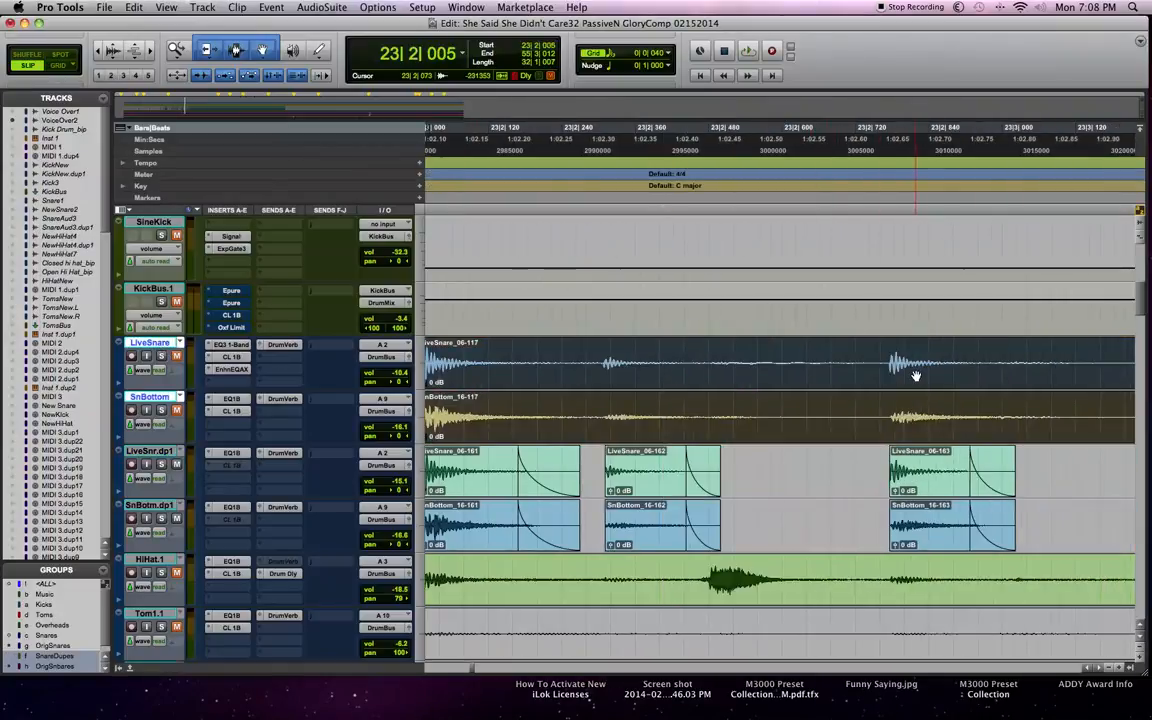
scroll(682, 370, "left", 8)
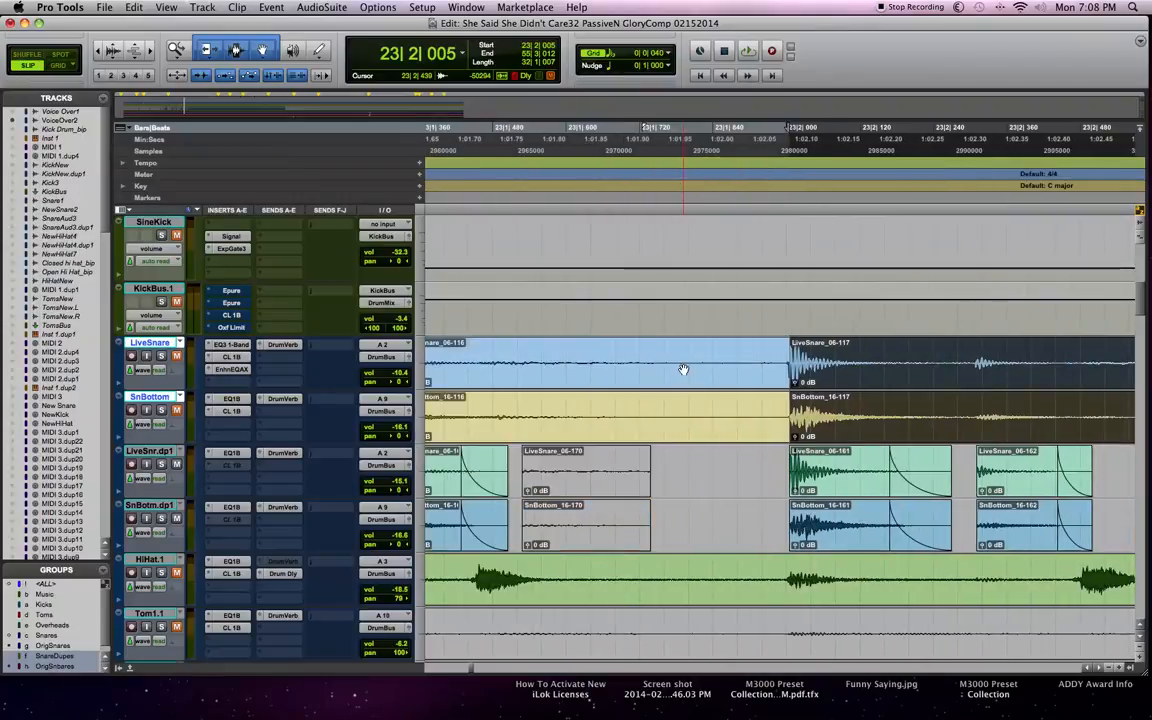
scroll(688, 395, "right", 1)
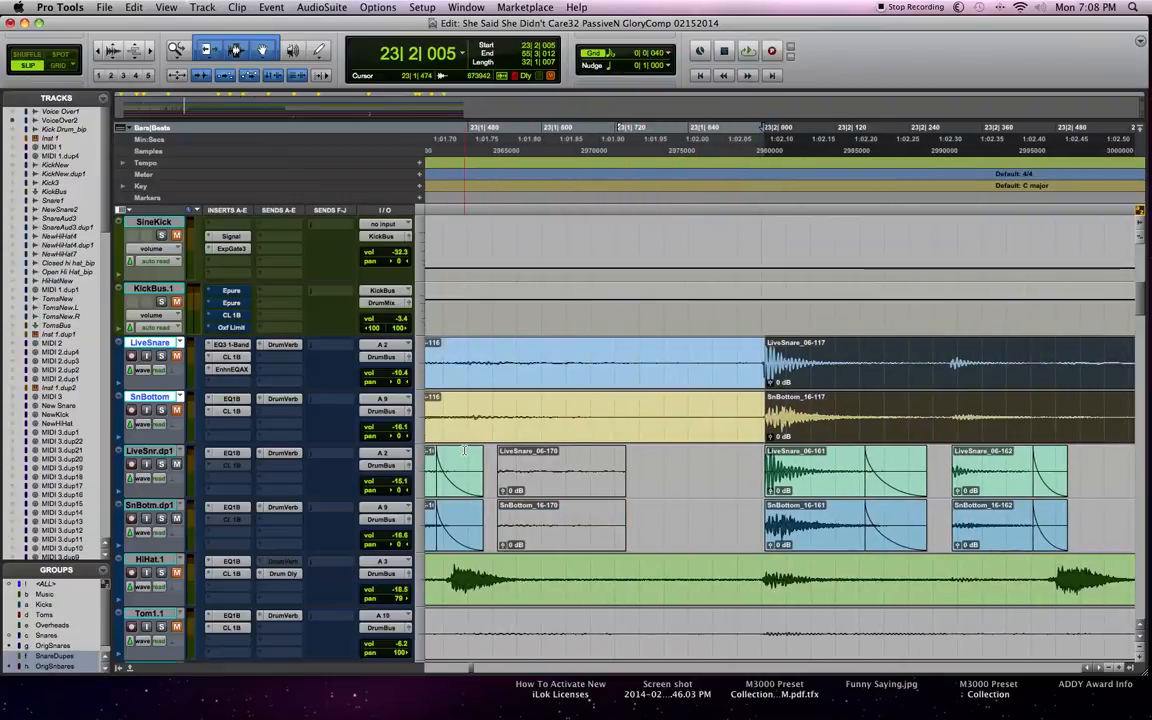
Step: Move the edit selection to the duplicate snare tracks, back to the originals, and to the duplicates again
key("semicolon")
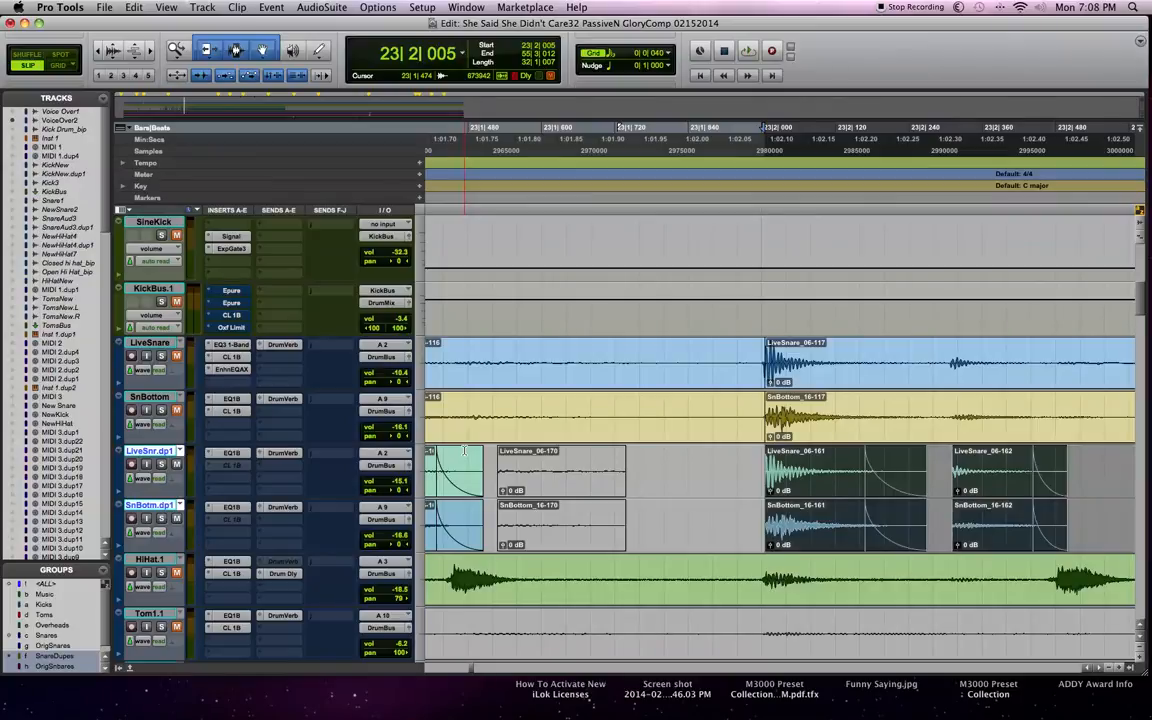
key("p")
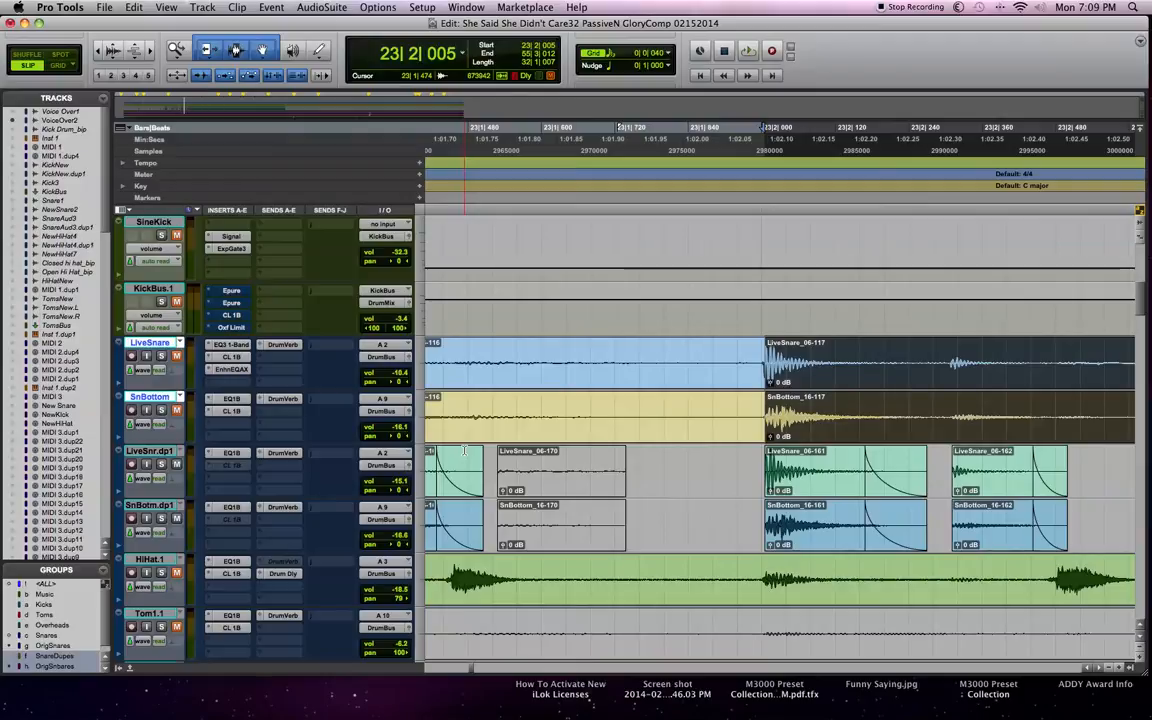
key("semicolon")
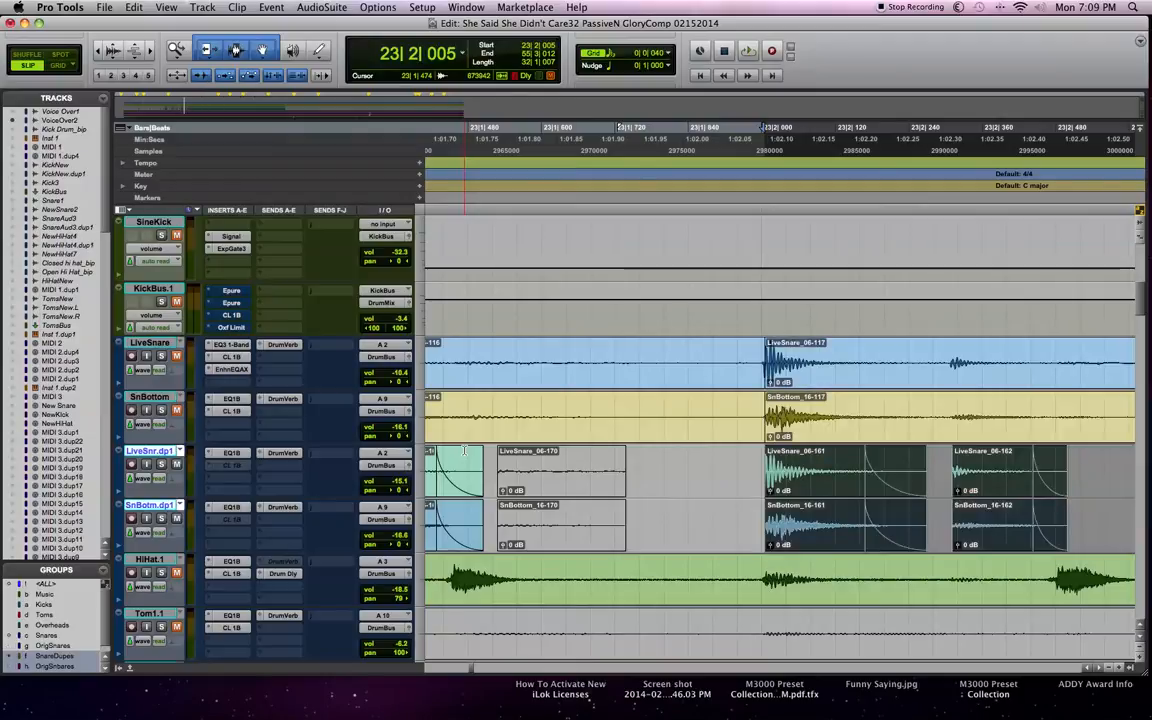
Step: Place the edit cursor at 23|1|914, move it to the duplicate snare tracks, and audition from there
left_click(733, 352)
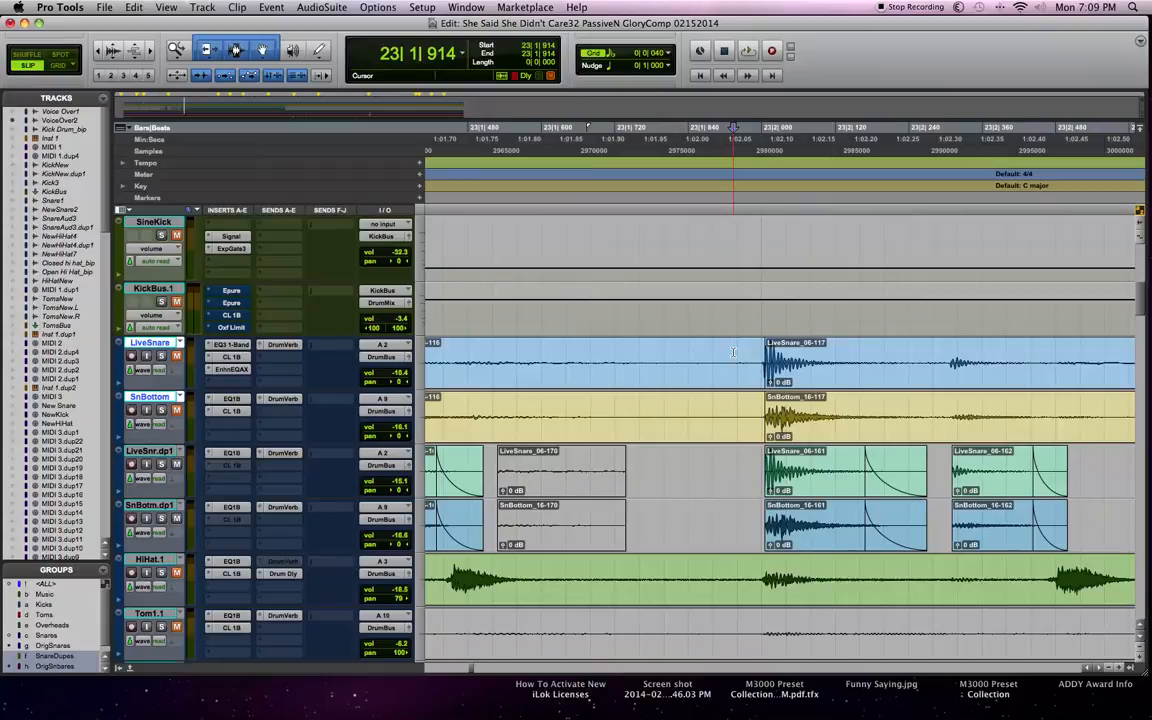
key("semicolon")
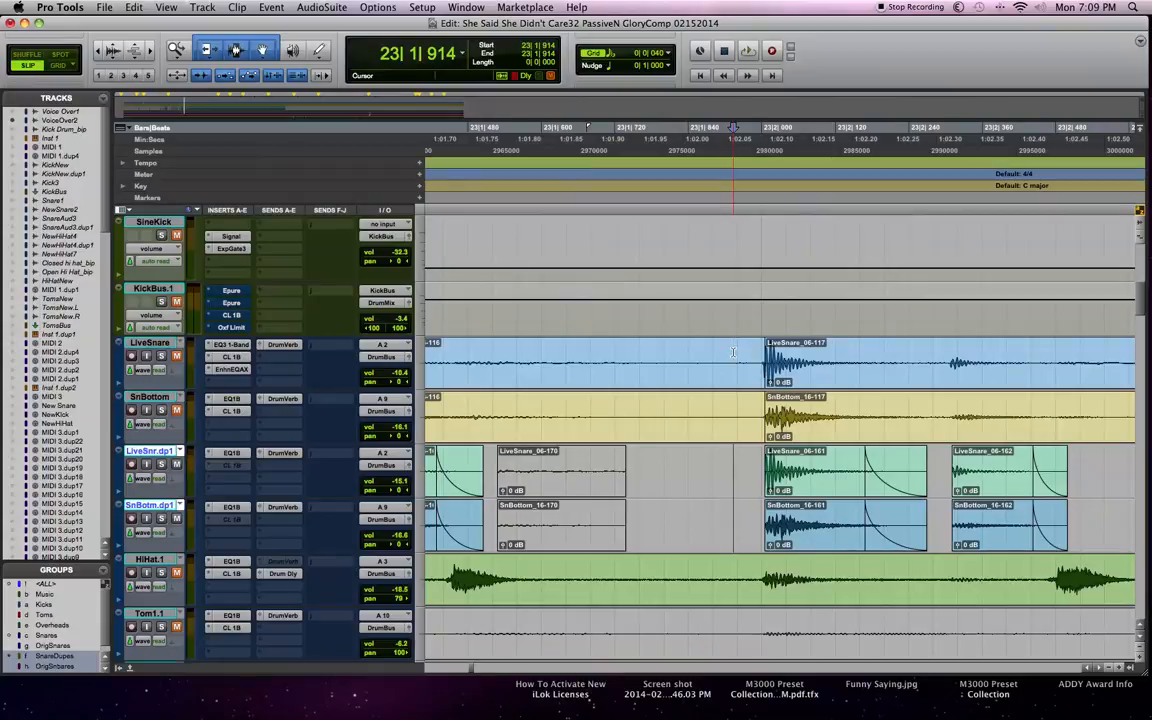
key("space")
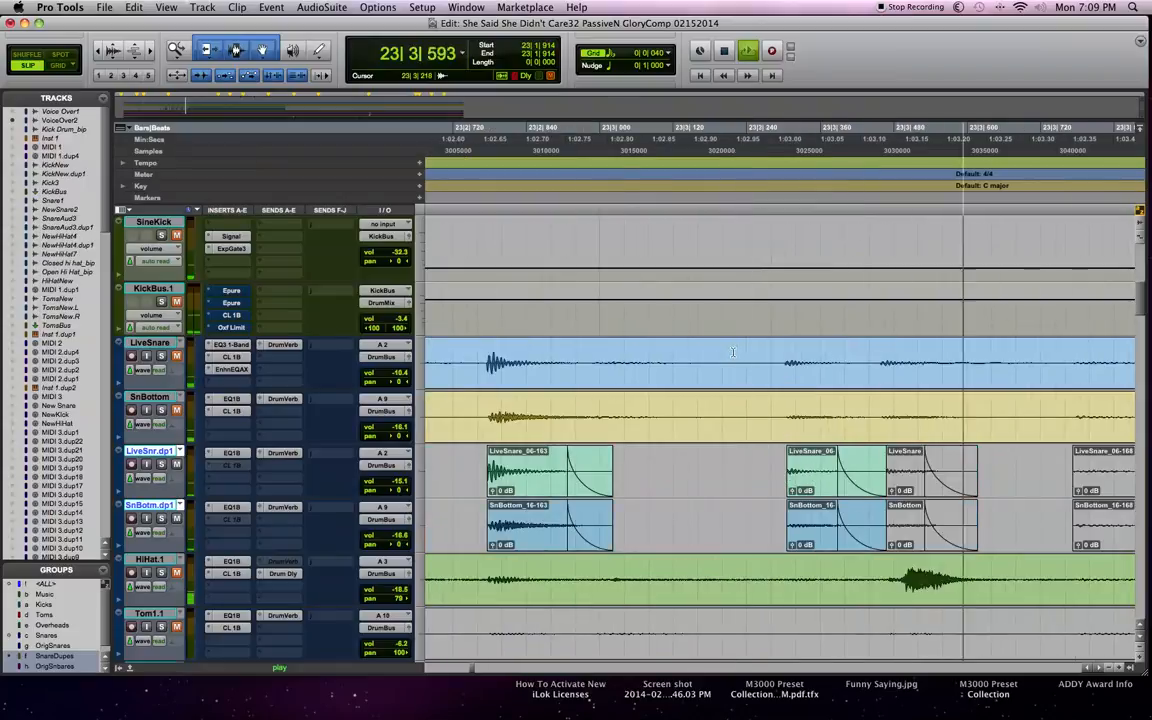
key("space")
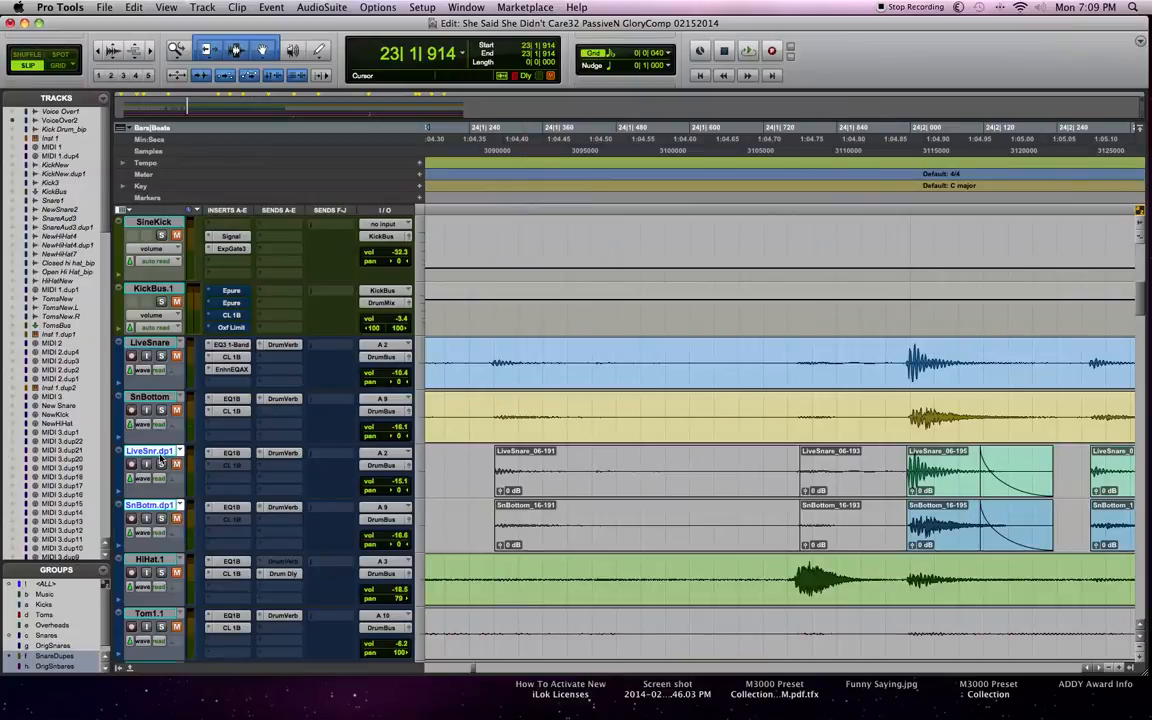
Step: Select the fade-outs of clips 06-195 and 16-195 on the duplicates and move that selection to the original snare tracks
left_click(1018, 540)
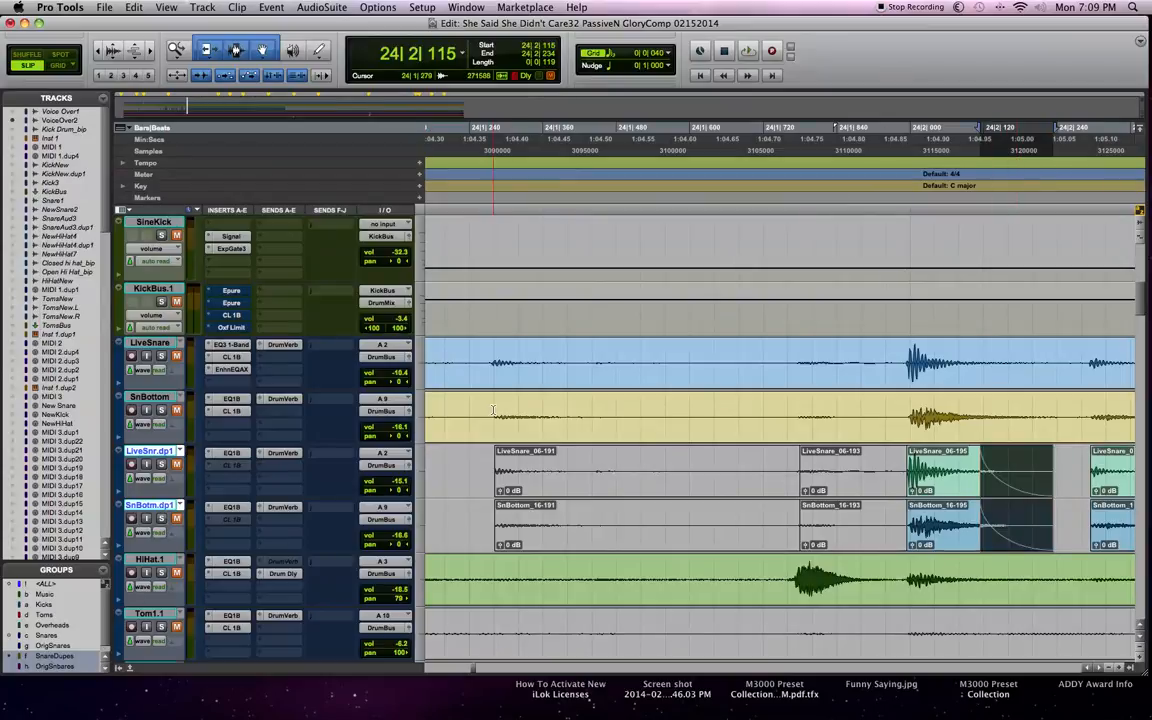
key("p")
key("p")
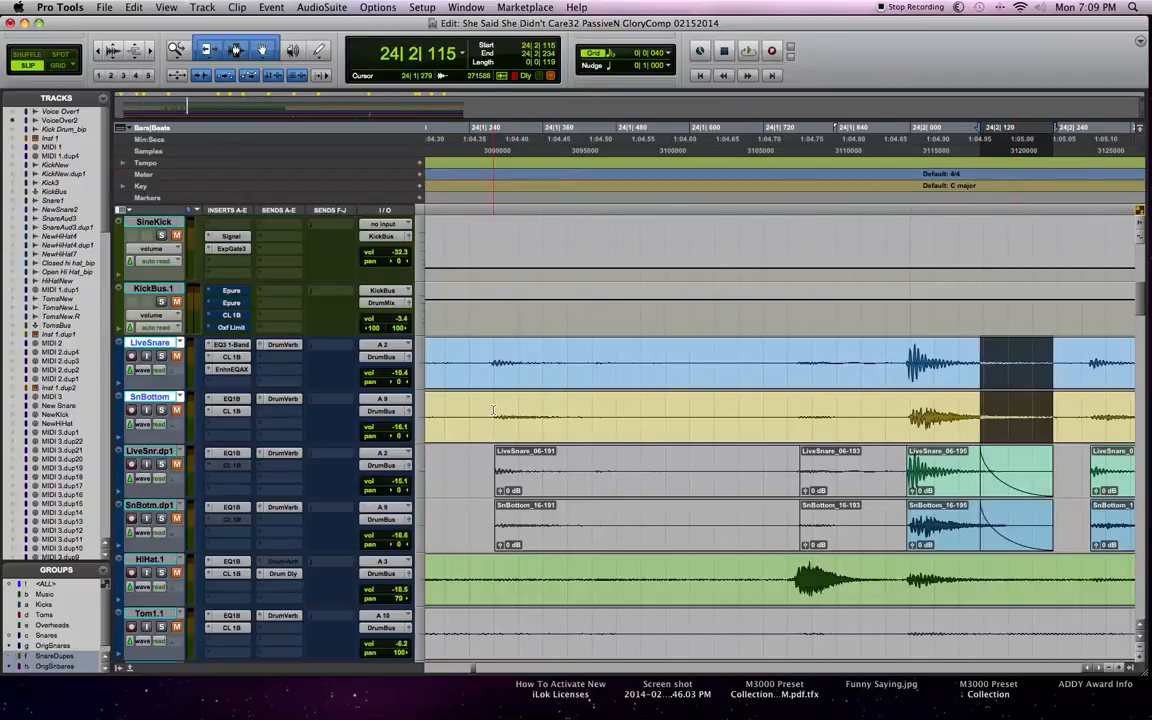
Step: Audition the snare tracks repeatedly from 24|1|938, just before the snare hit, to compare the originals with the edited duplicates
left_click(897, 360)
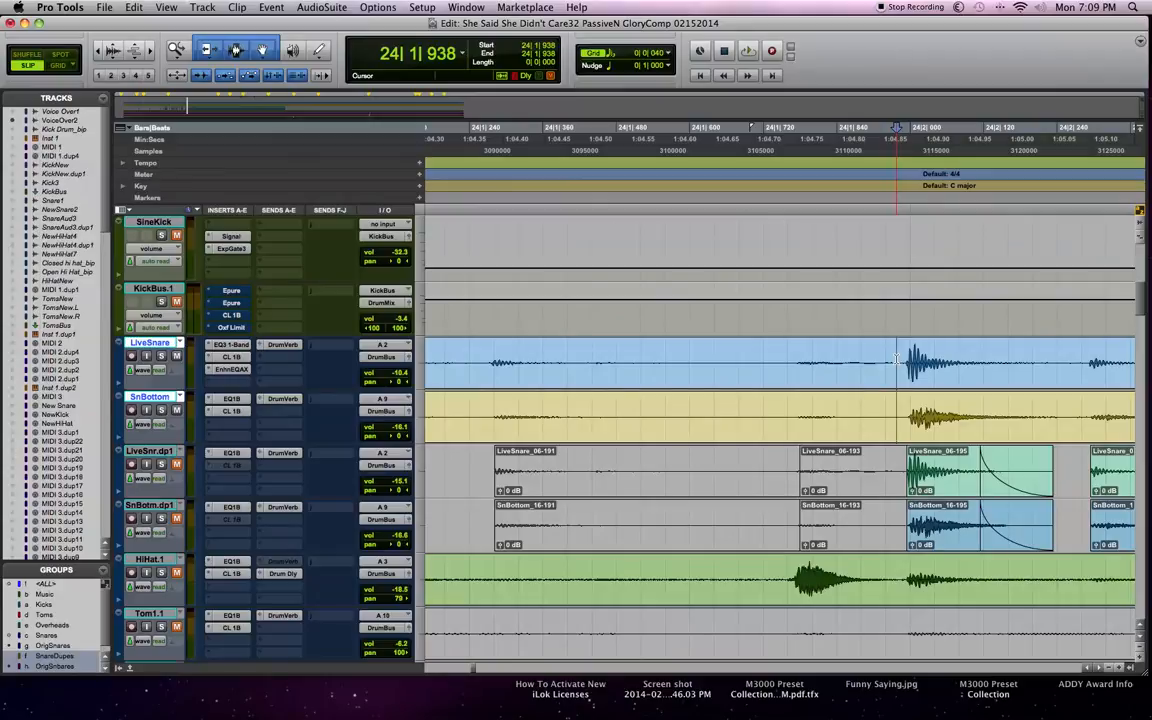
key("space")
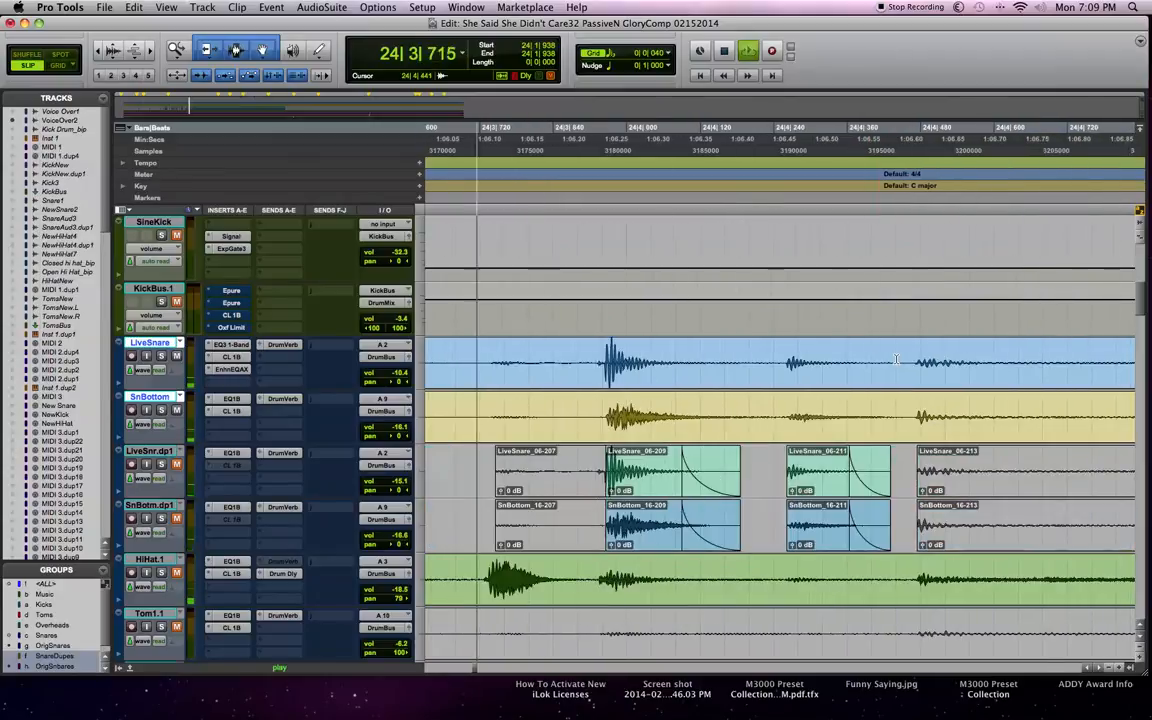
key("space")
key("space")
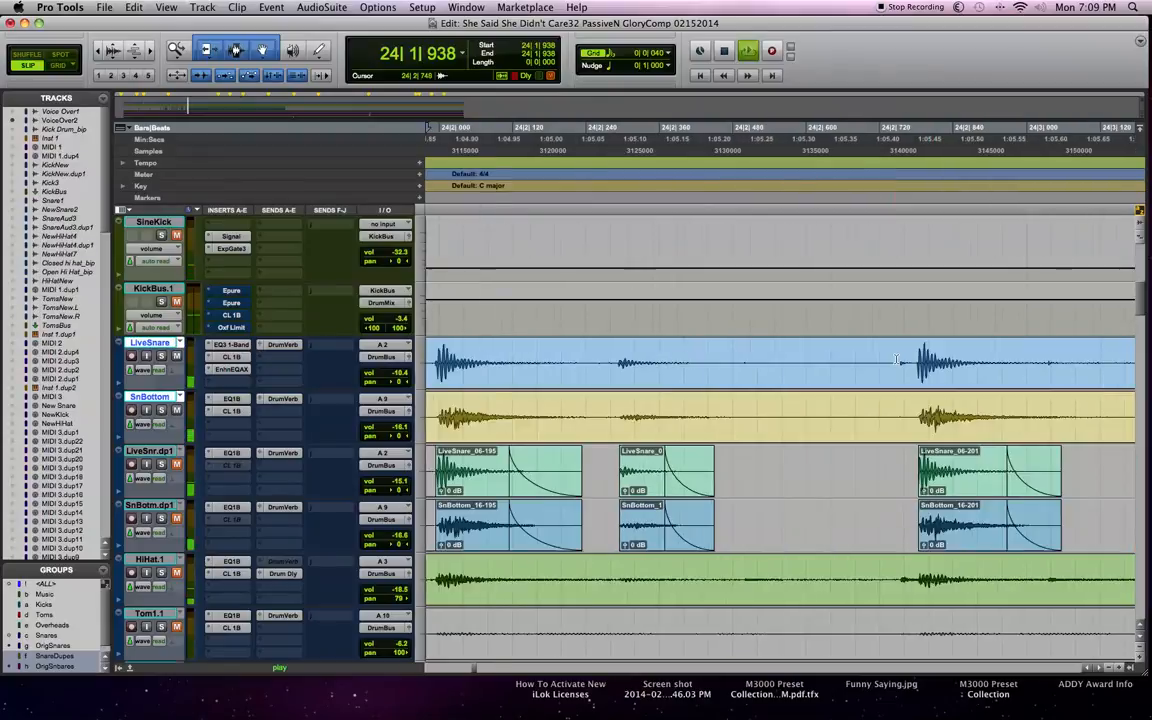
key("space")
key("space")
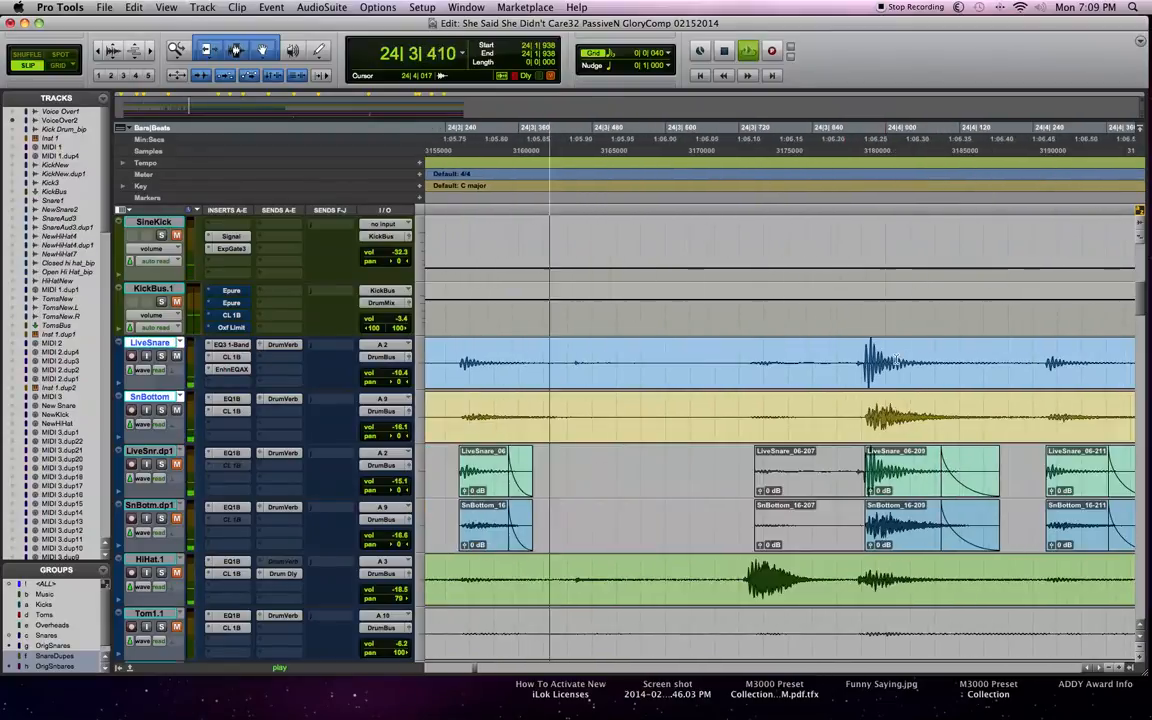
key("space")
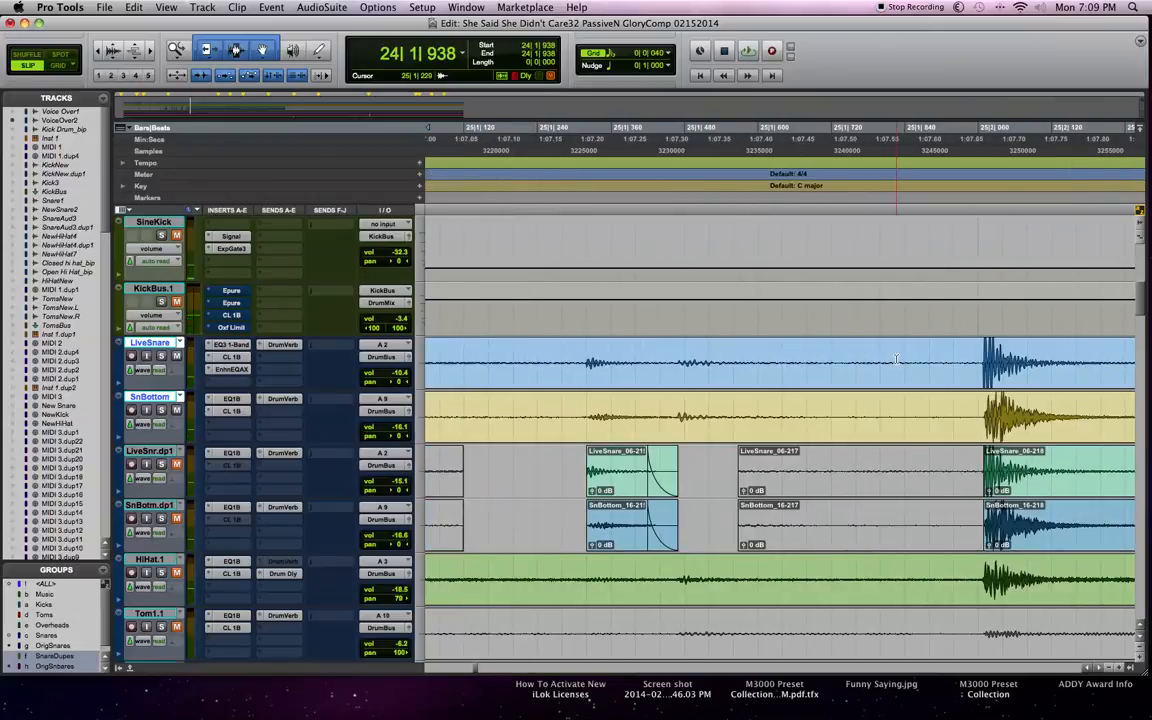
key("space")
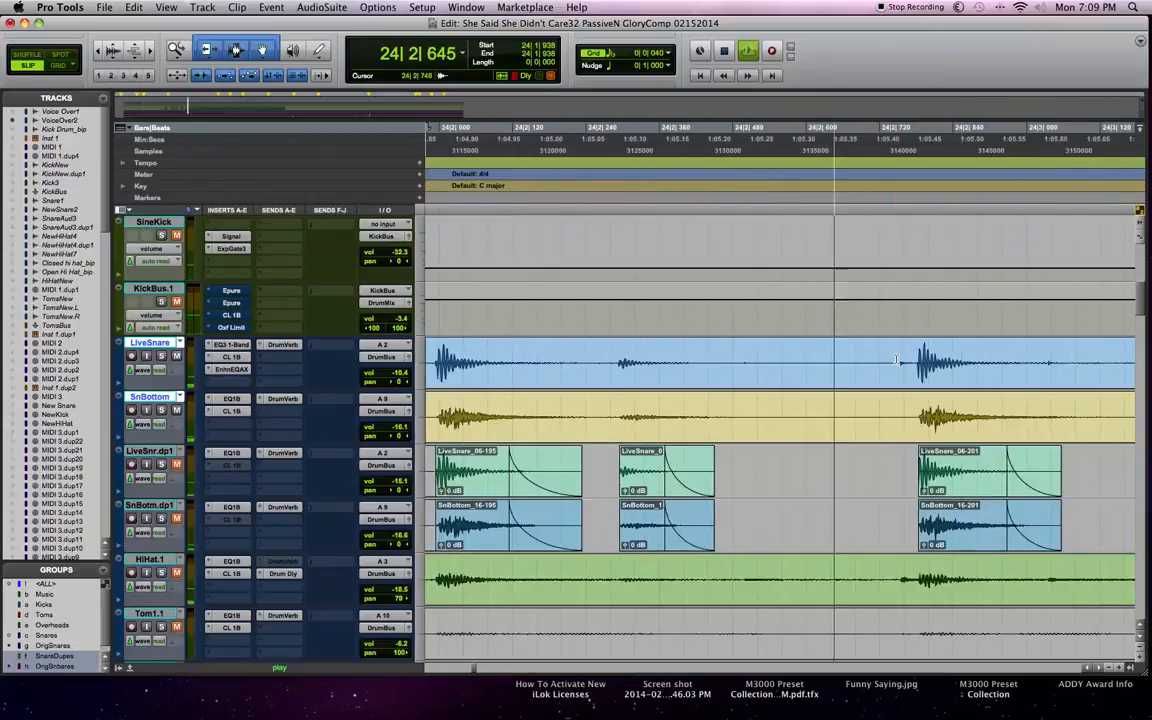
key("space")
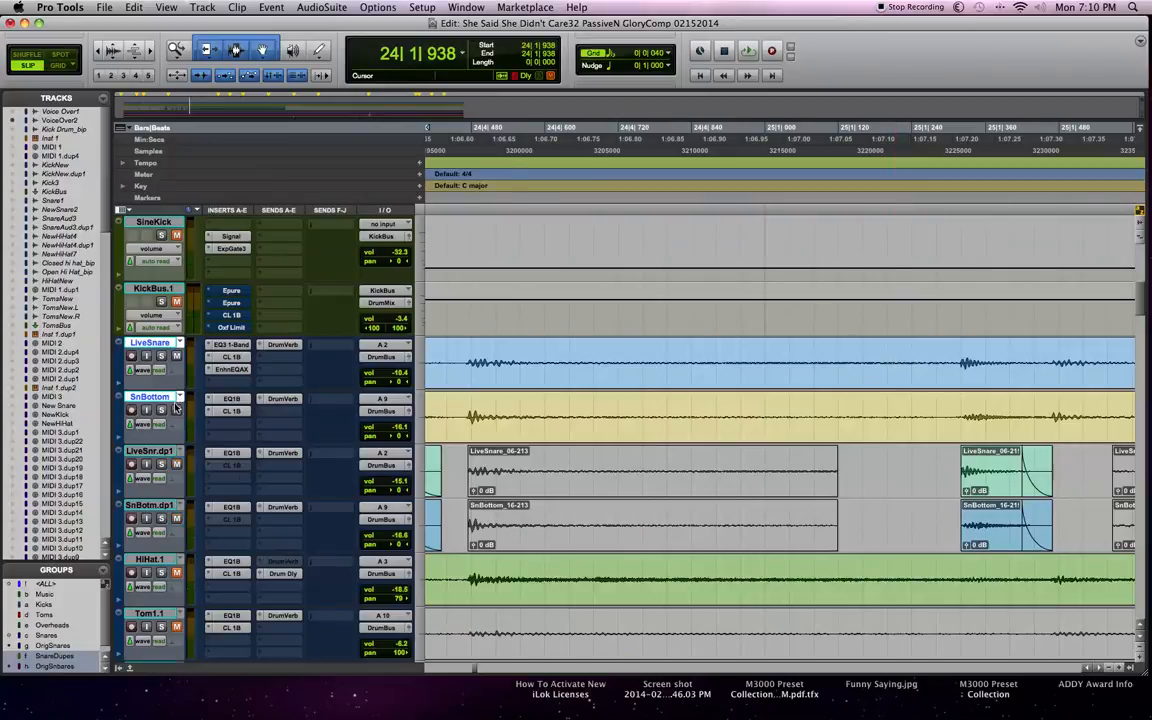
key("space")
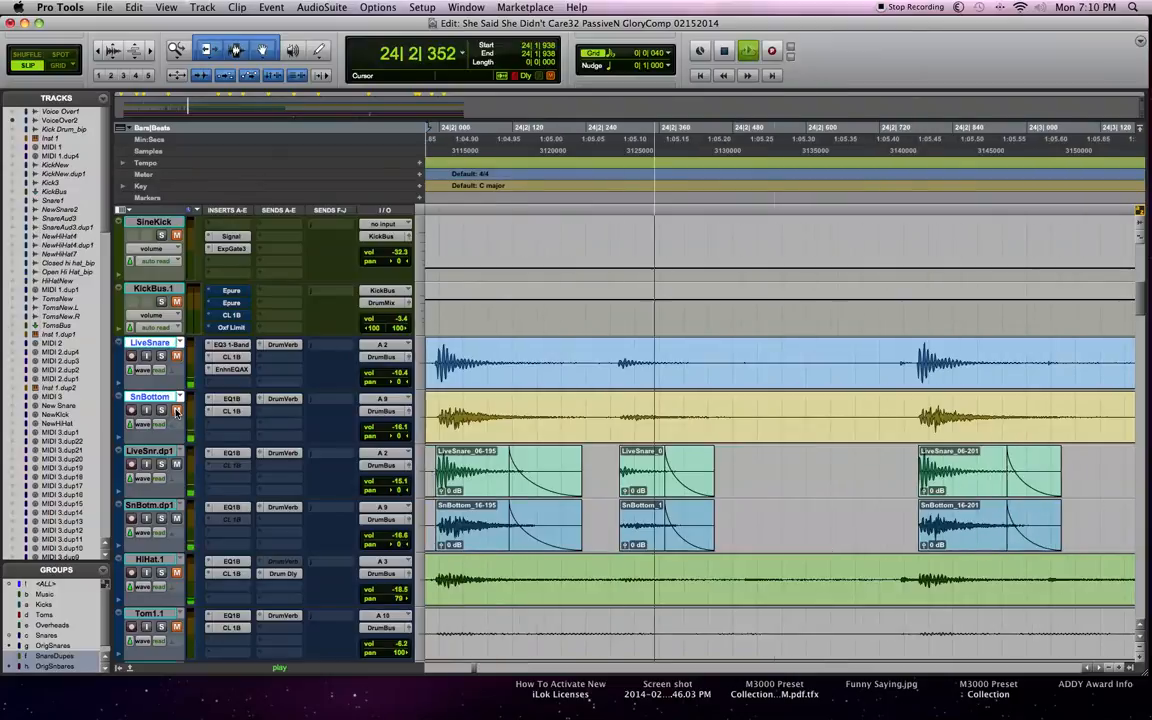
key("space")
key("space")
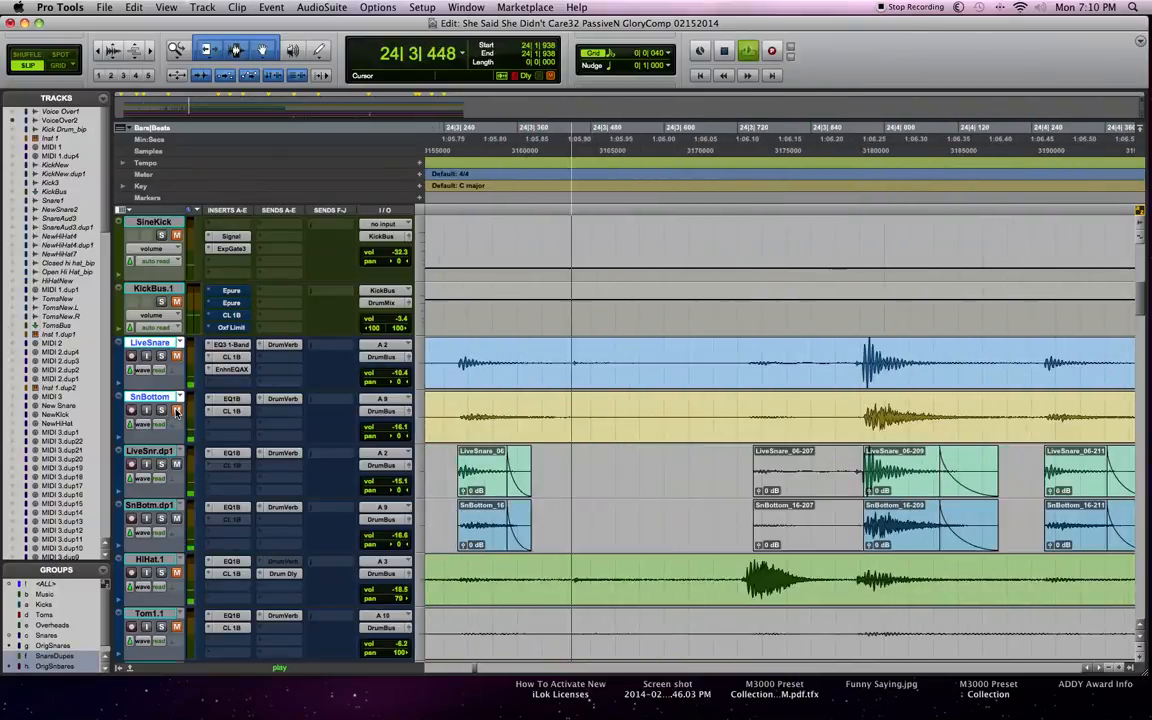
key("space")
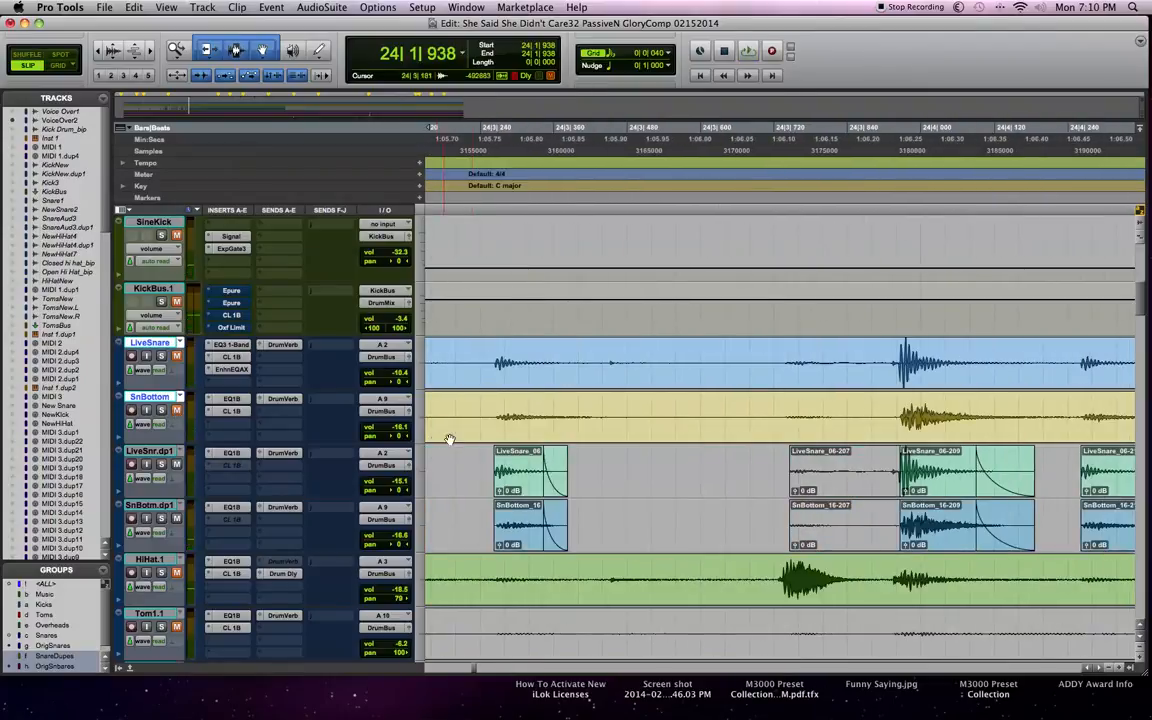
Step: Separate the LiveSnare_06-207 and SnBottom_16-207 clips on the duplicate tracks at 24|3|908, just before the snare hit
left_click(889, 465)
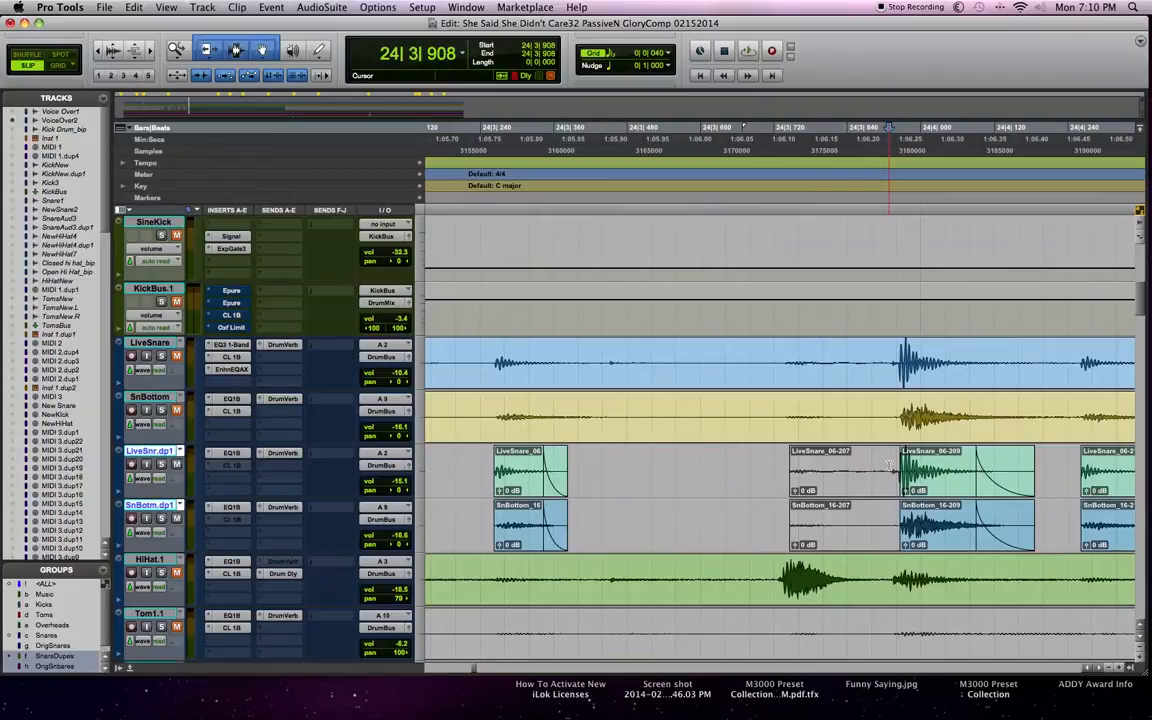
key("b")
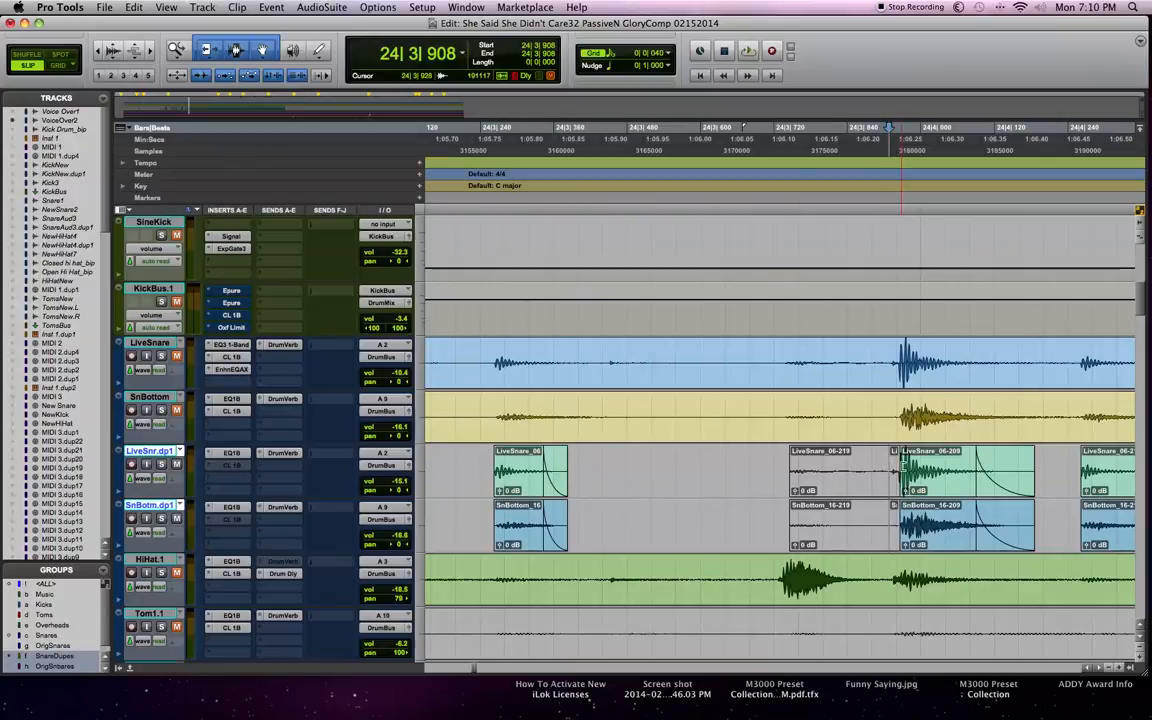
left_click(893, 540)
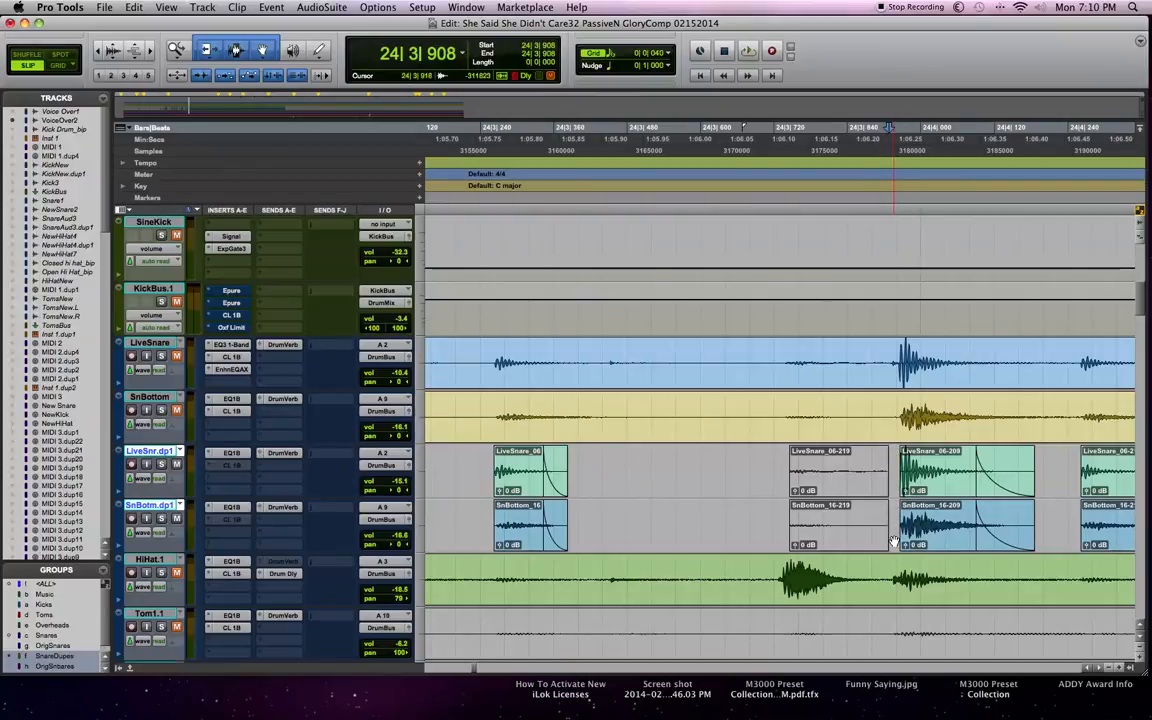
key("Delete")
key("super+z")
Step: Unmute the short slice before the snare hit on both duplicate tracks and audition the passage from 24|1|918
key("super+c")
scroll(612, 463, "left", 2)
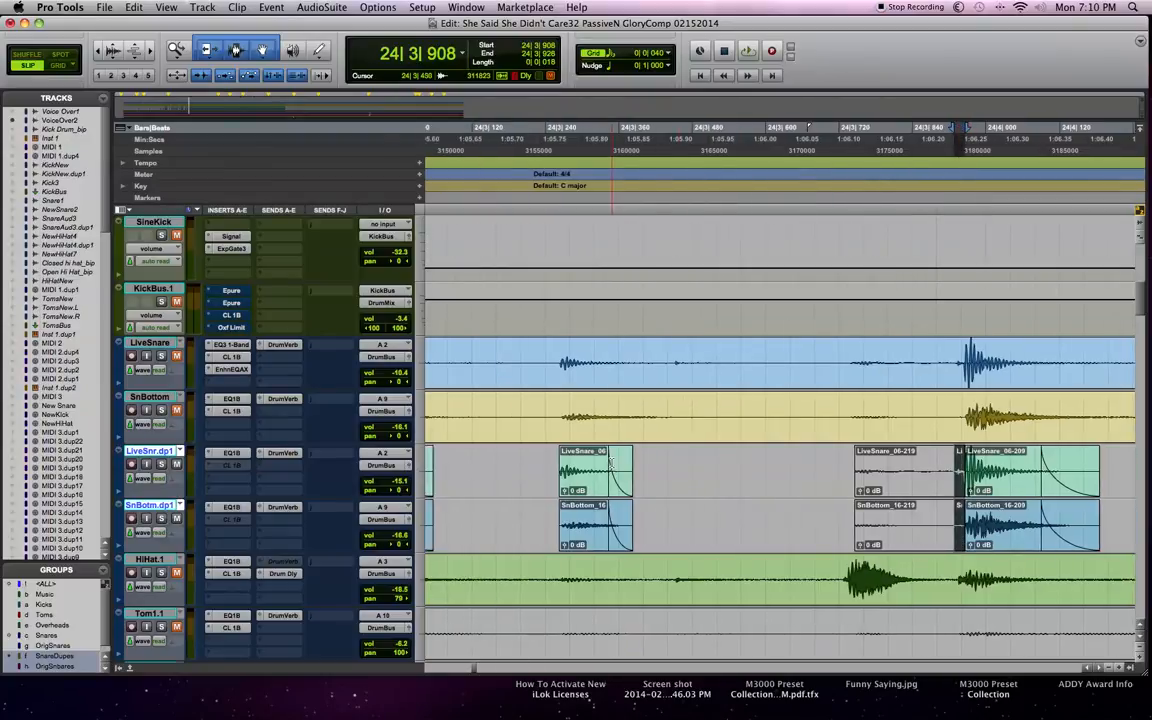
scroll(612, 461, "left", 10)
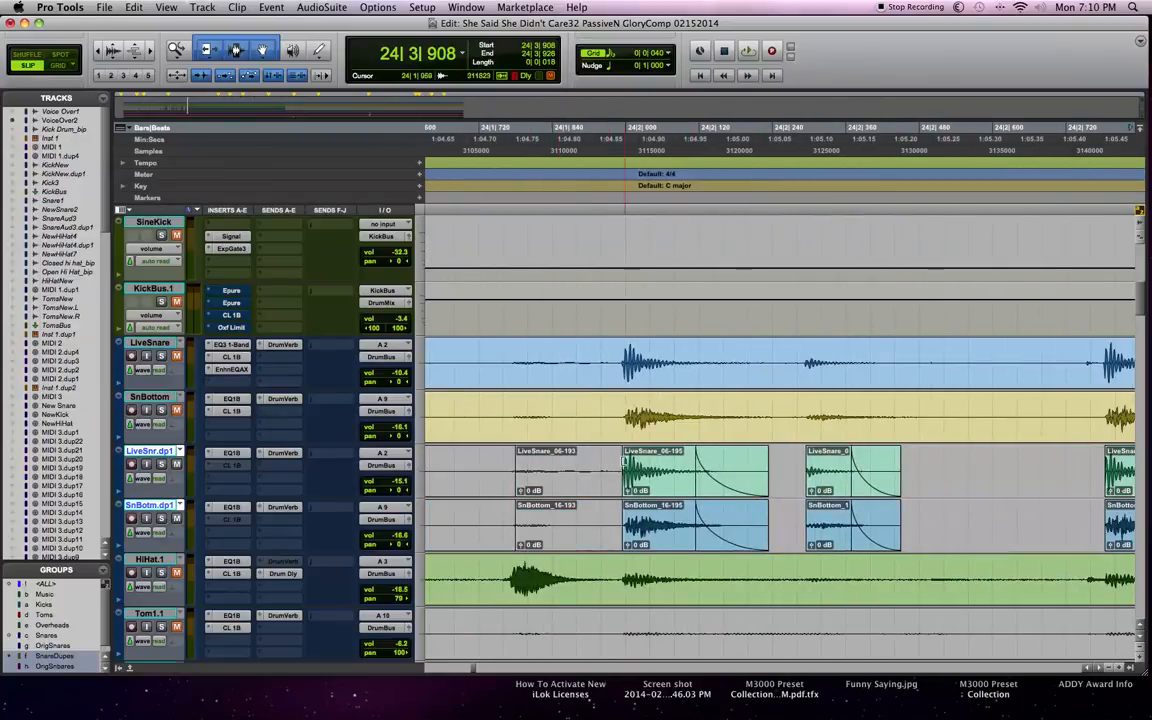
left_click(599, 465)
key("space")
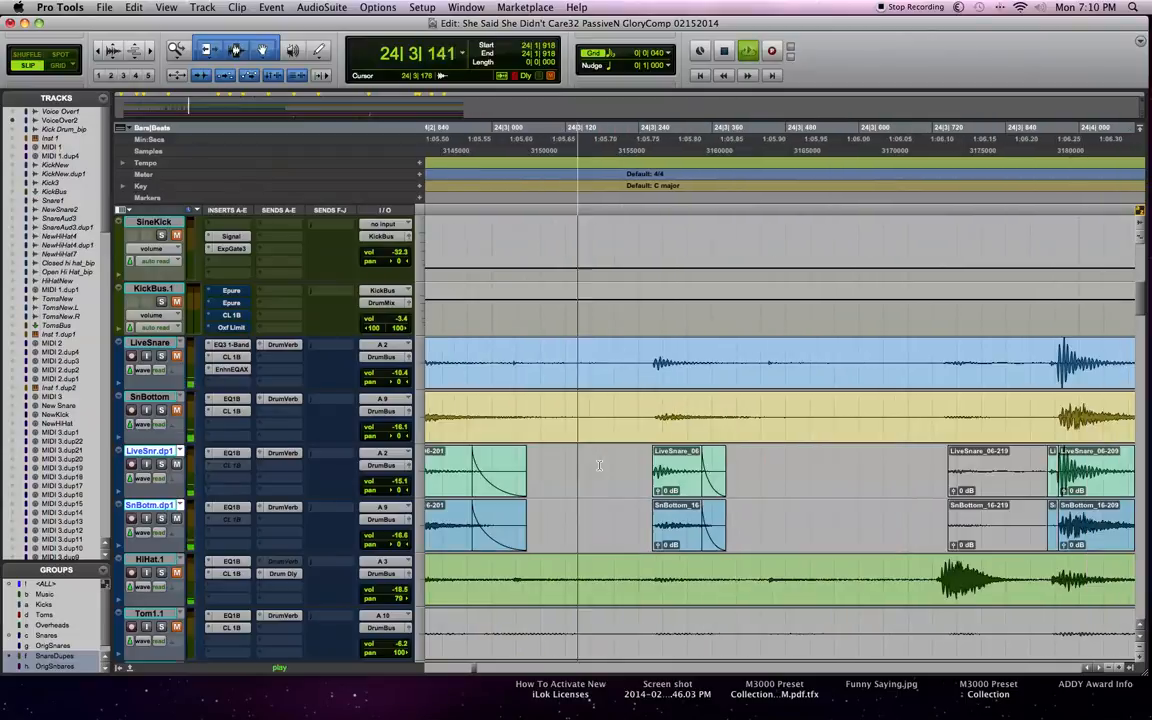
key("space")
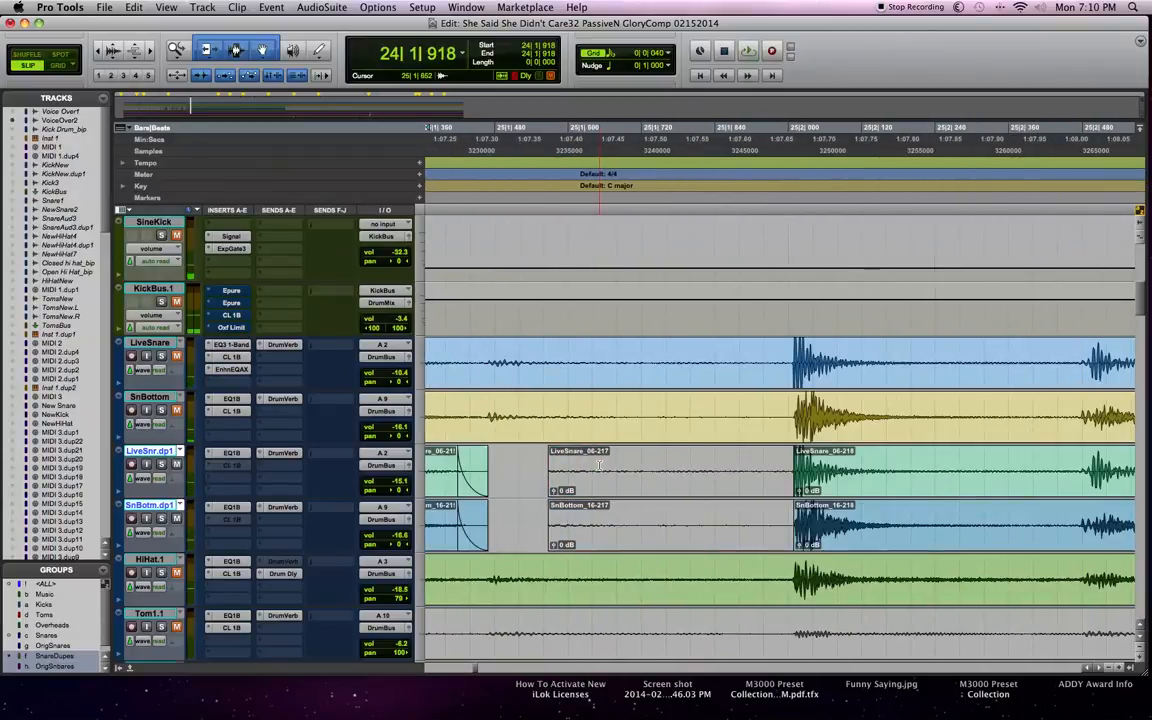
key("space")
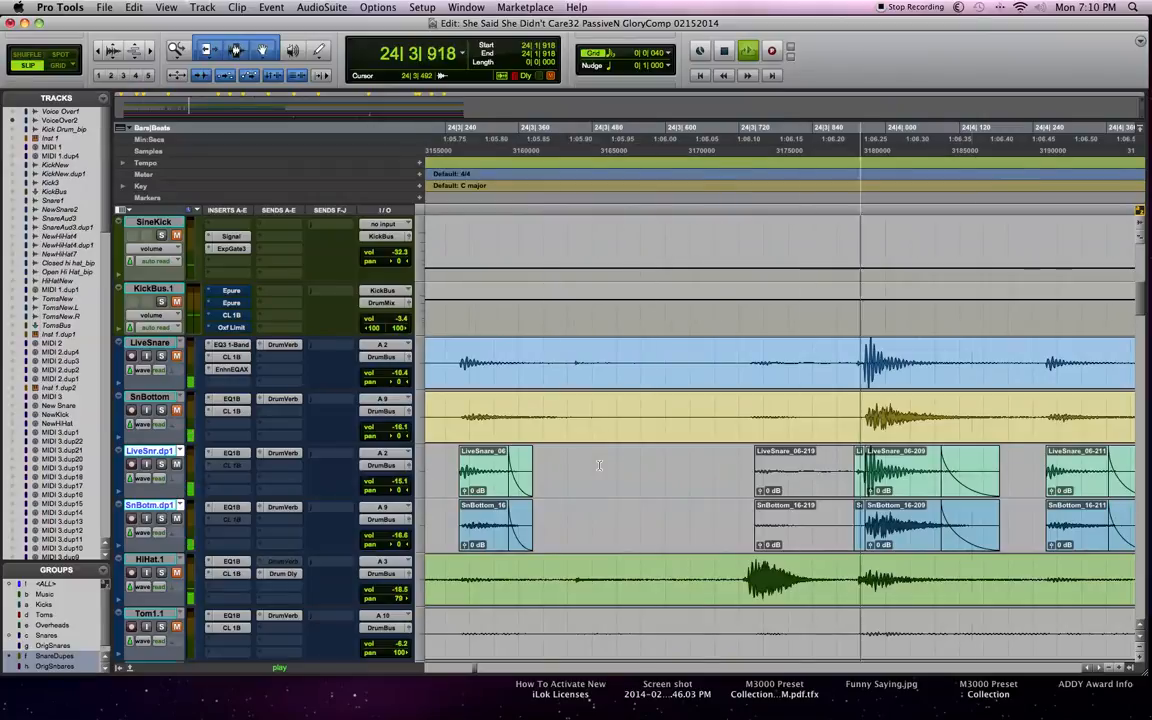
key("space")
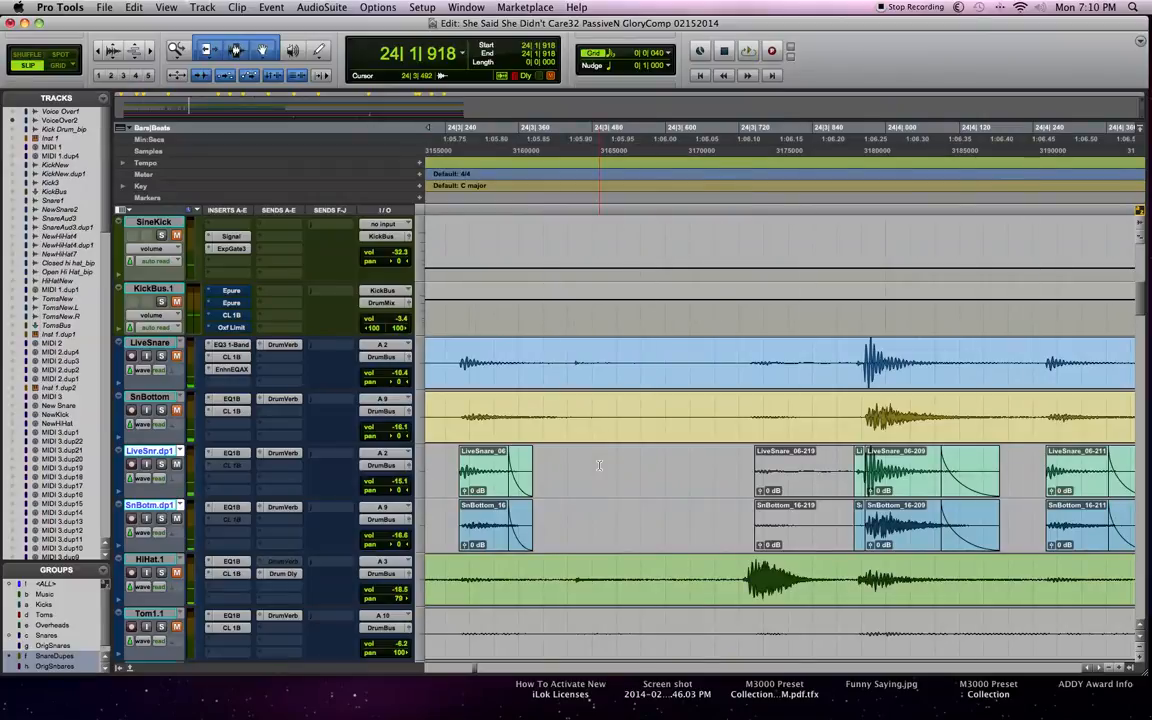
Step: Reselect the short slice starting at 24|3|908 on both duplicate snare tracks
left_click(857, 543)
key("super+s")
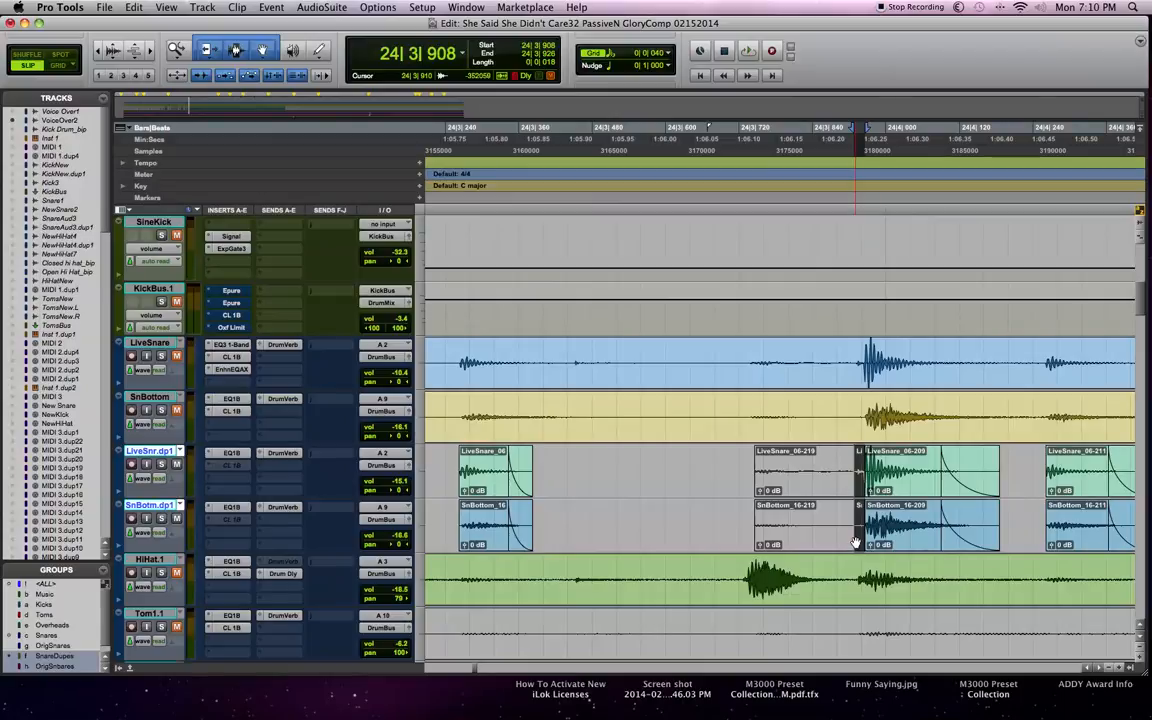
Step: Undo the separation of the short pre-hit slice on both duplicate snare tracks and place the edit cursor at 24|3|665
key("super+z")
key("super+z")
key("super+z")
left_click(705, 465)
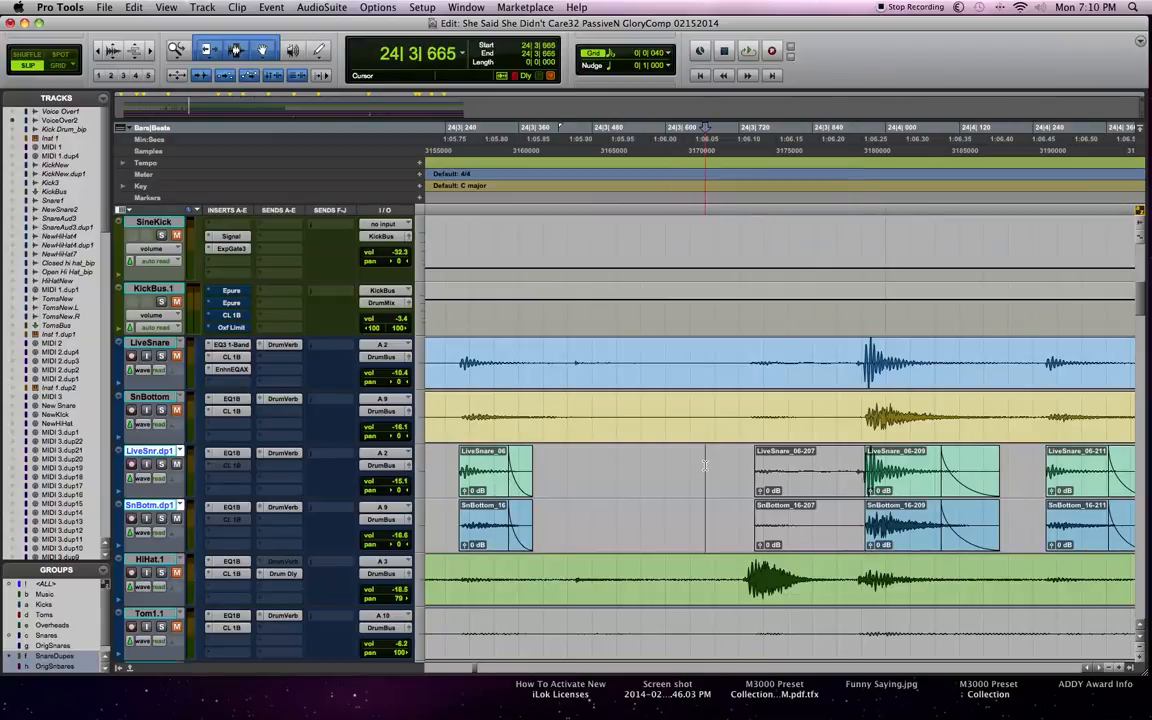
Step: Audition the passage from 25|1|867, after the already edited snare hits on the duplicate tracks
scroll(705, 465, "right", 5)
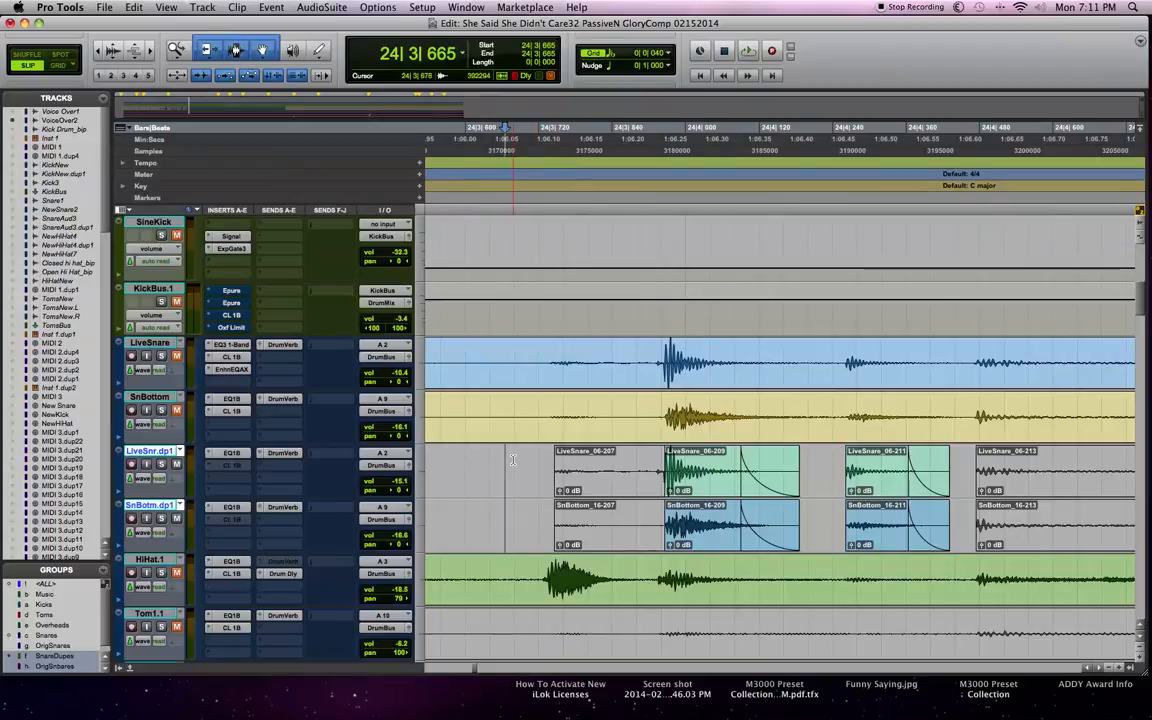
scroll(511, 460, "right", 2)
scroll(511, 460, "right", 2)
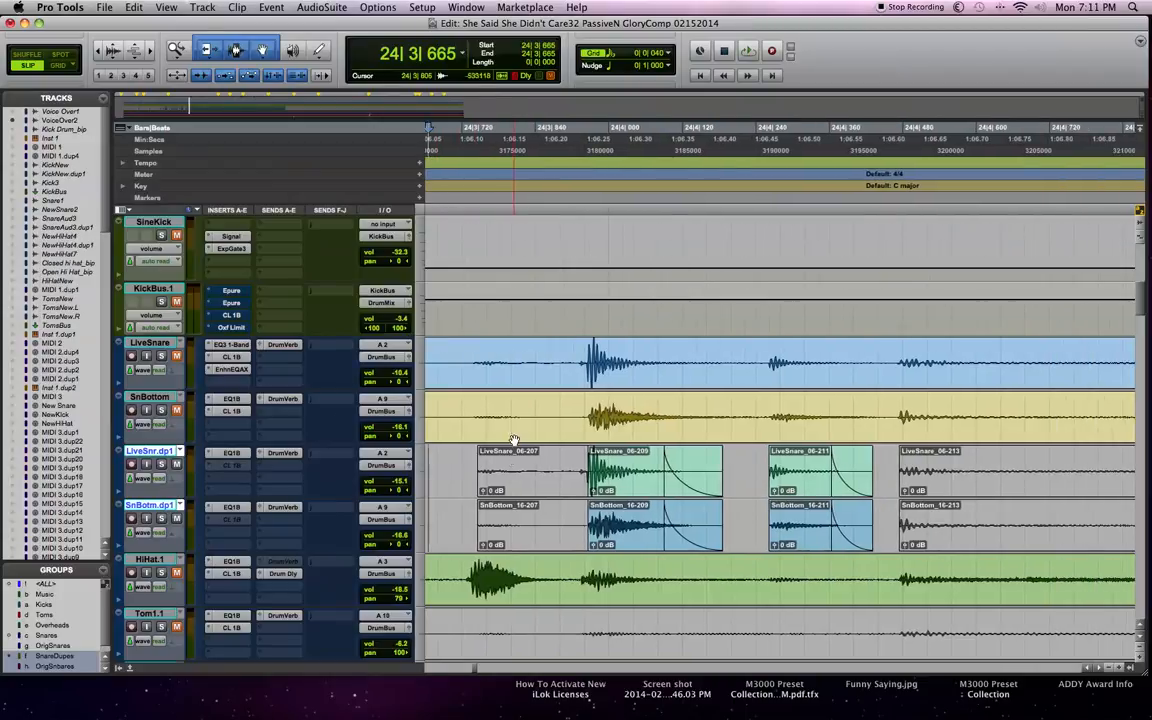
scroll(516, 430, "right", 20)
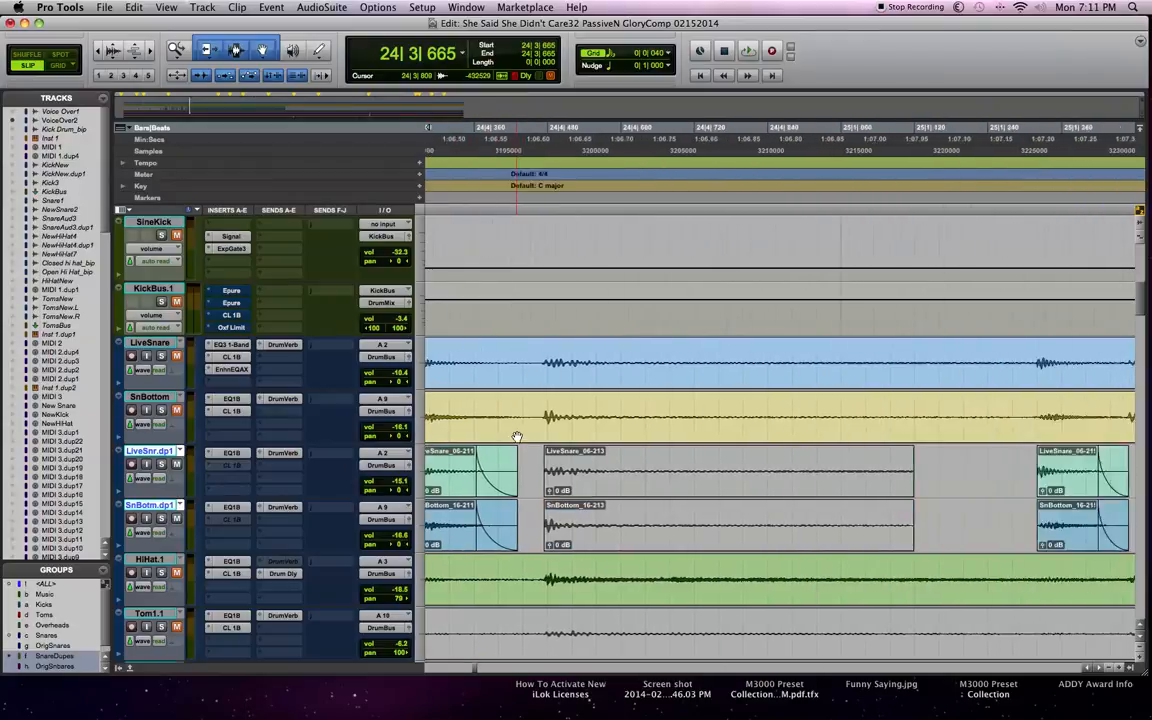
scroll(516, 436, "right", 8)
left_click(632, 467)
key("space")
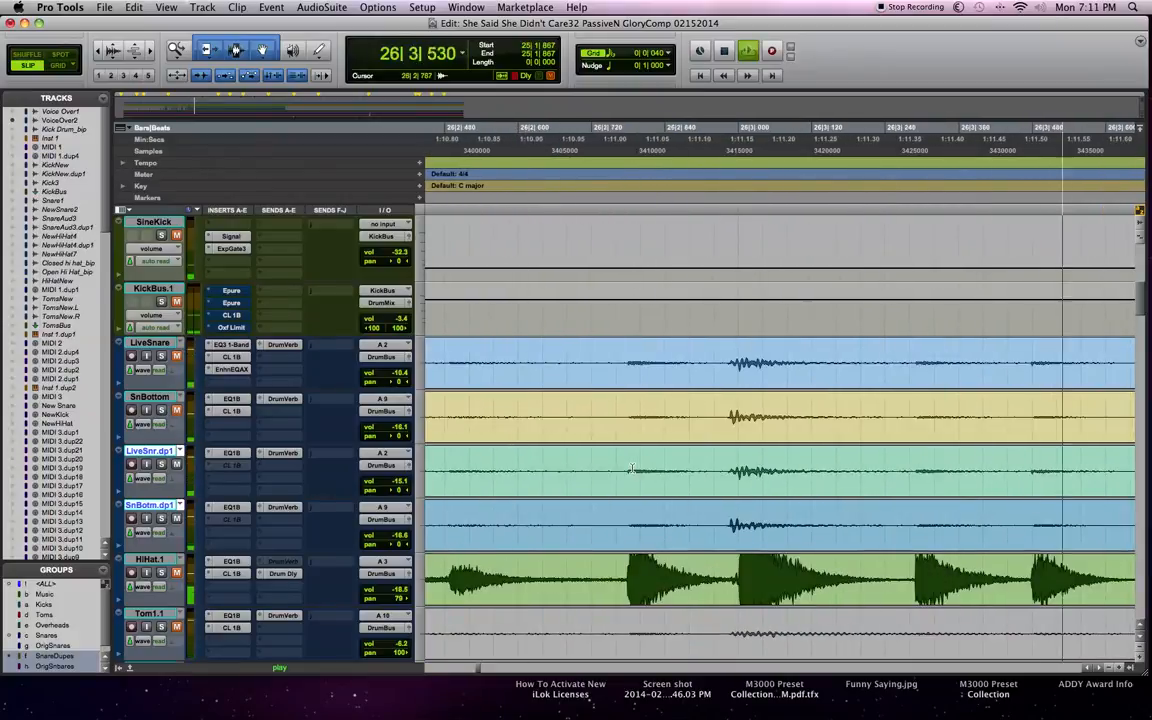
key("space")
Step: Separate the snare clips on both duplicate tracks at the 25|2|491 transient, the second hit after 25|1|899
scroll(630, 468, "down", 2)
scroll(630, 472, "down", 5)
scroll(630, 473, "left", 10)
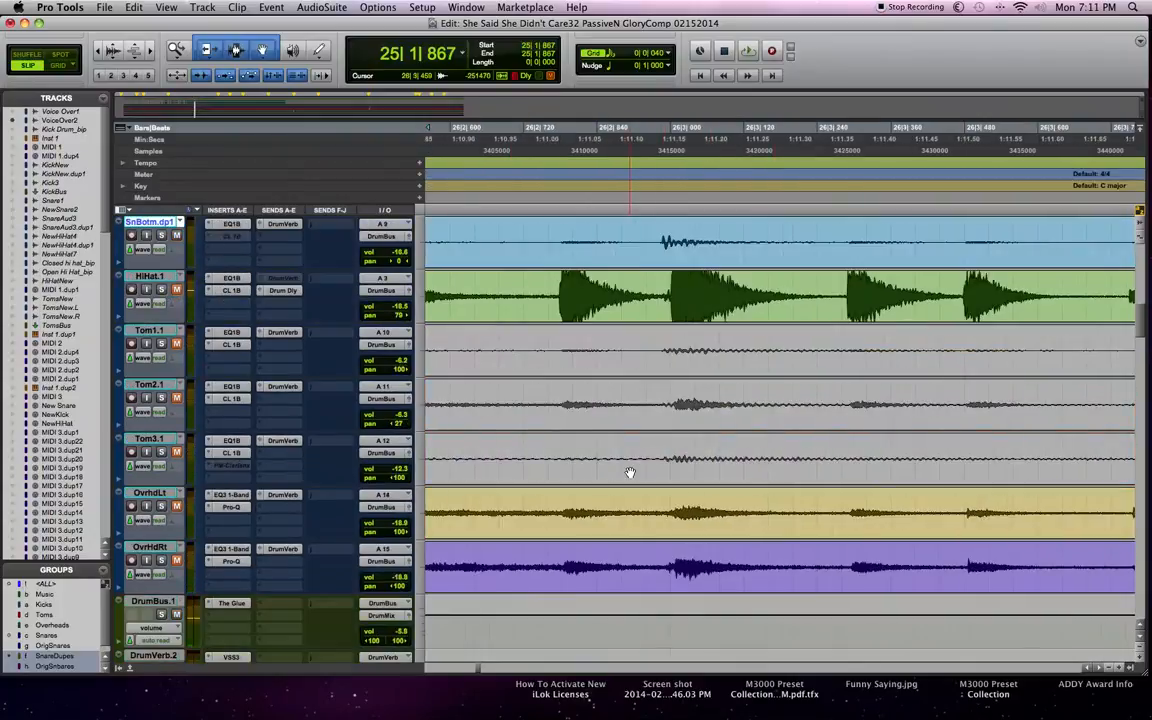
scroll(630, 473, "up", 5)
scroll(630, 472, "left", 12)
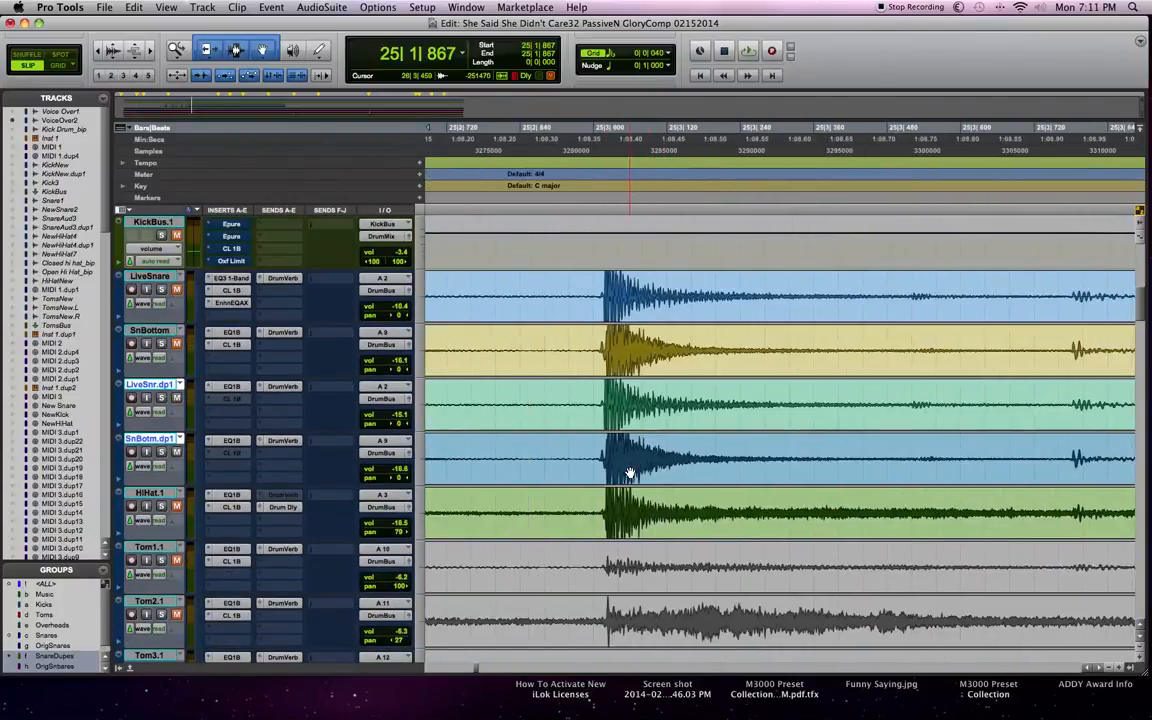
scroll(629, 472, "right", 2)
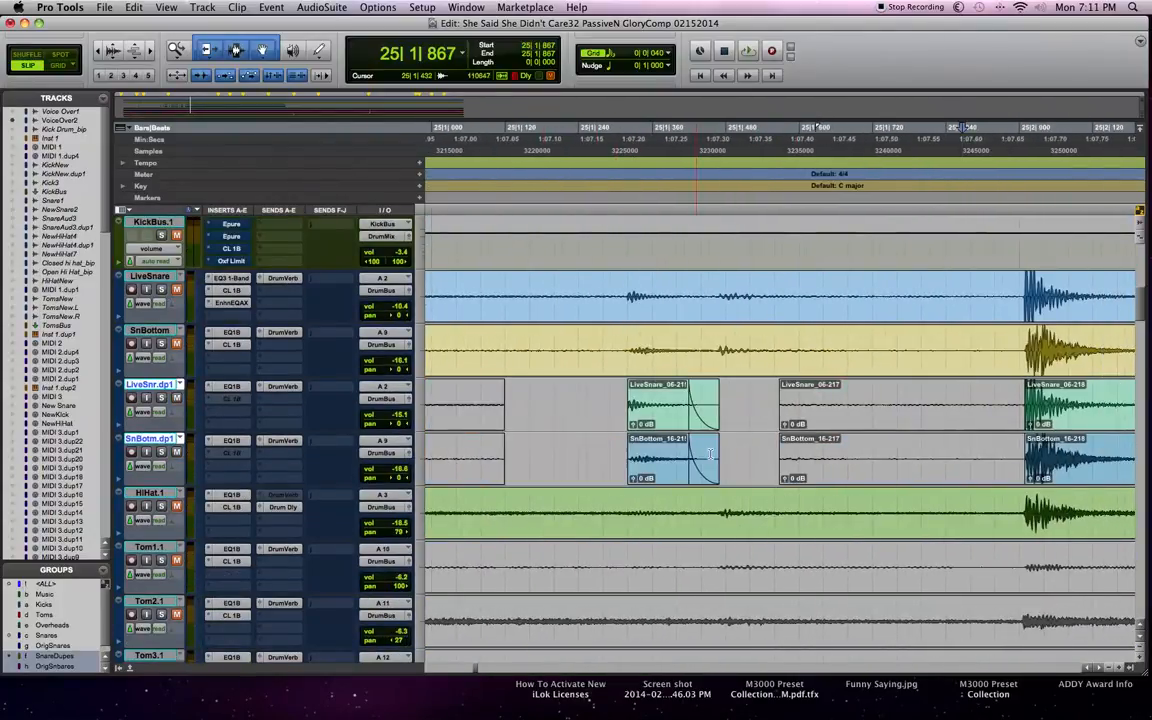
left_click(990, 400)
scroll(981, 400, "right", 8)
scroll(981, 400, "right", 8)
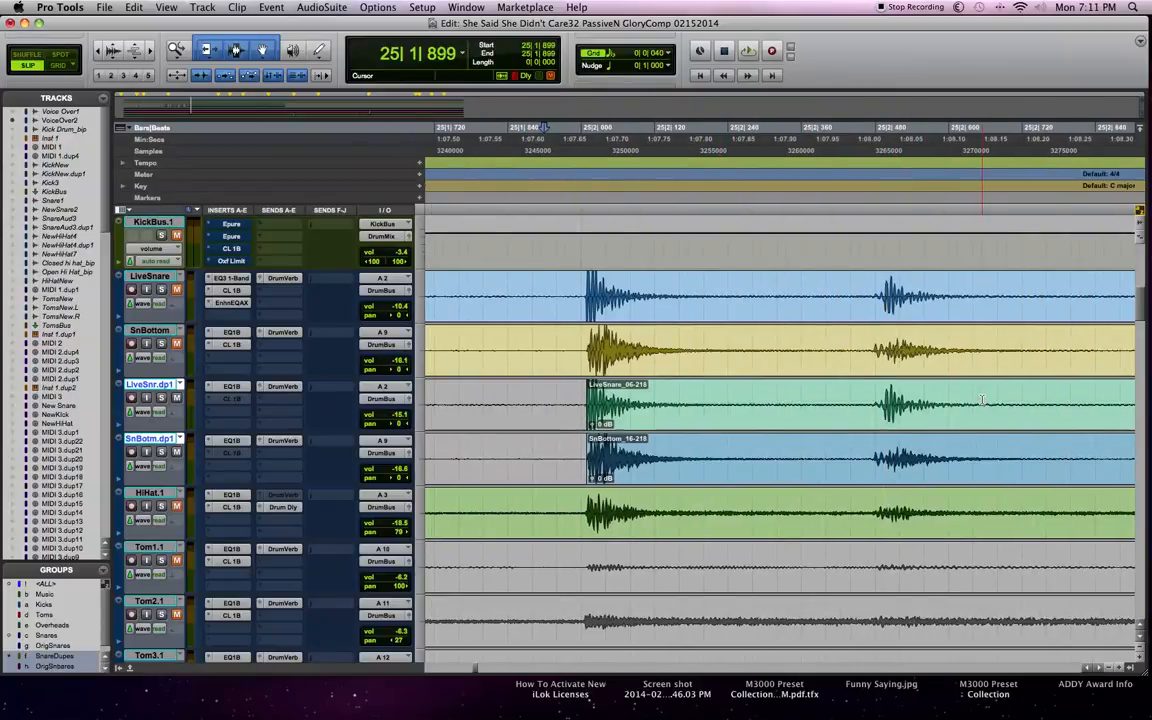
key("Tab")
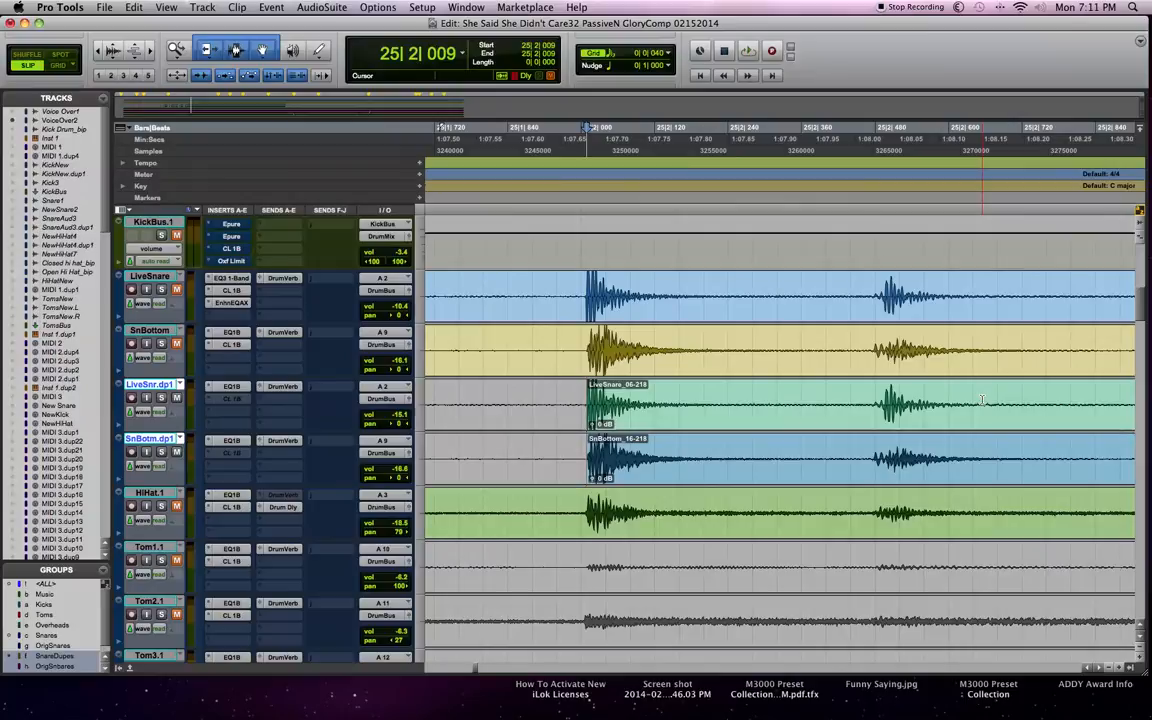
key("Tab")
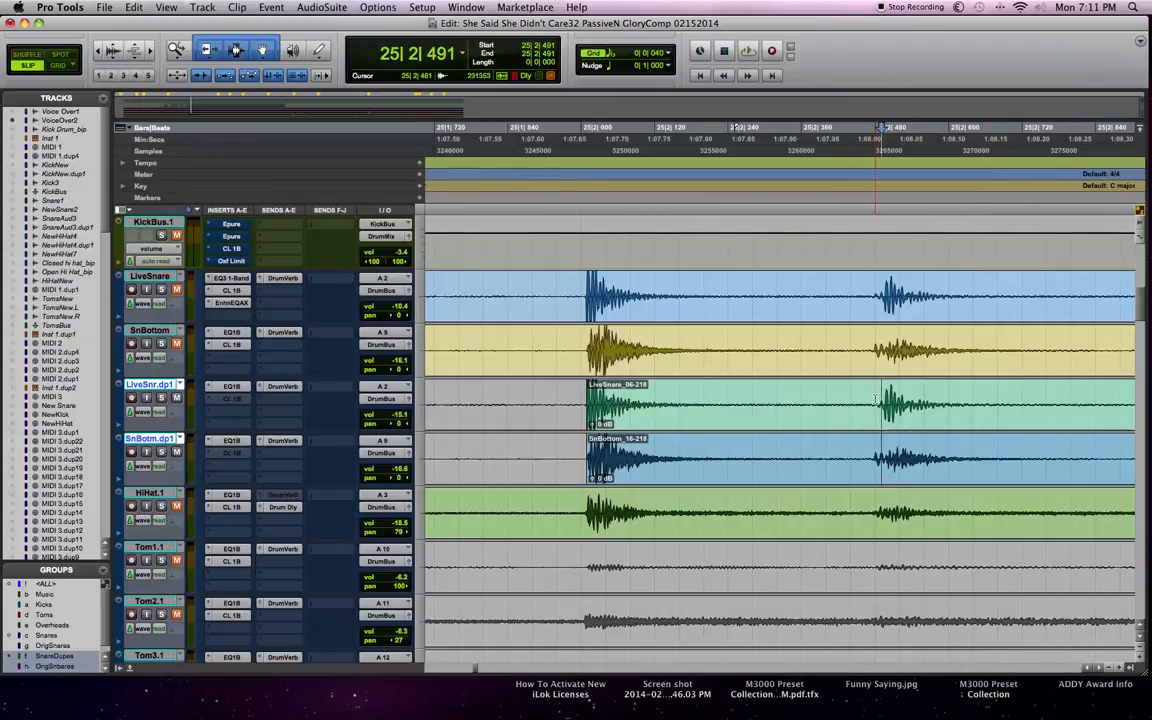
key("super+e")
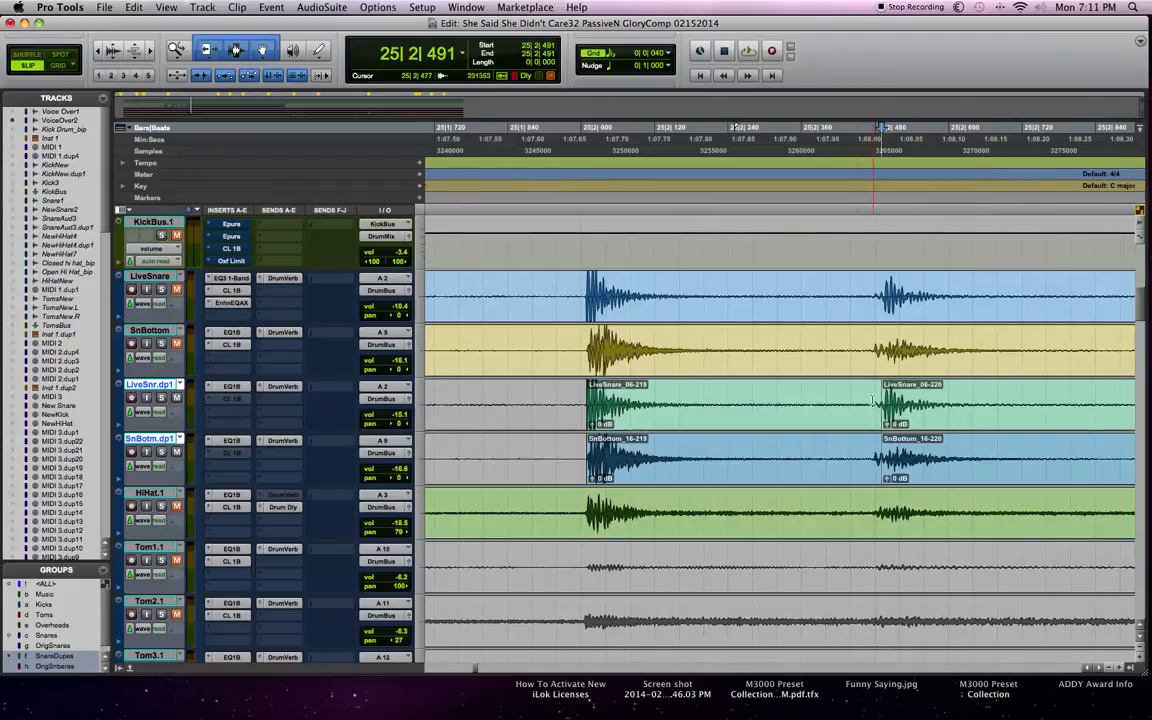
Step: Audition the separated snare clips from 25|2|009, first up to 25|2|491 and again with the selection extended to 25|2|751
left_click(729, 480)
key("space")
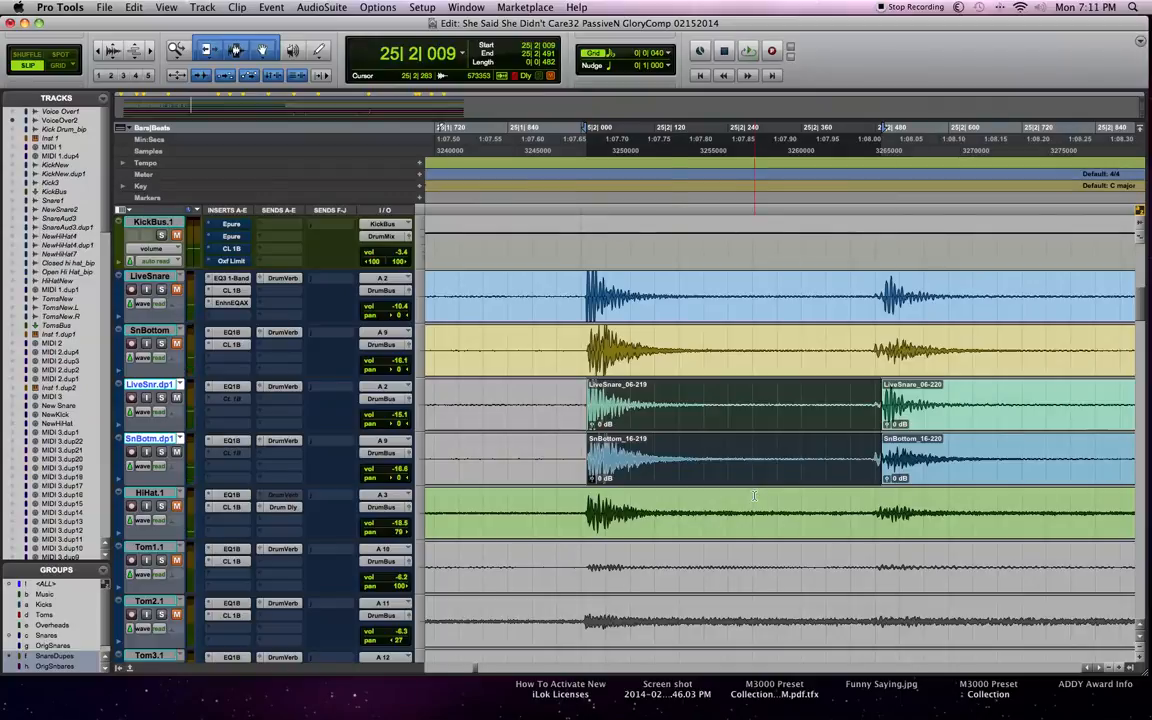
key("space")
key("space")
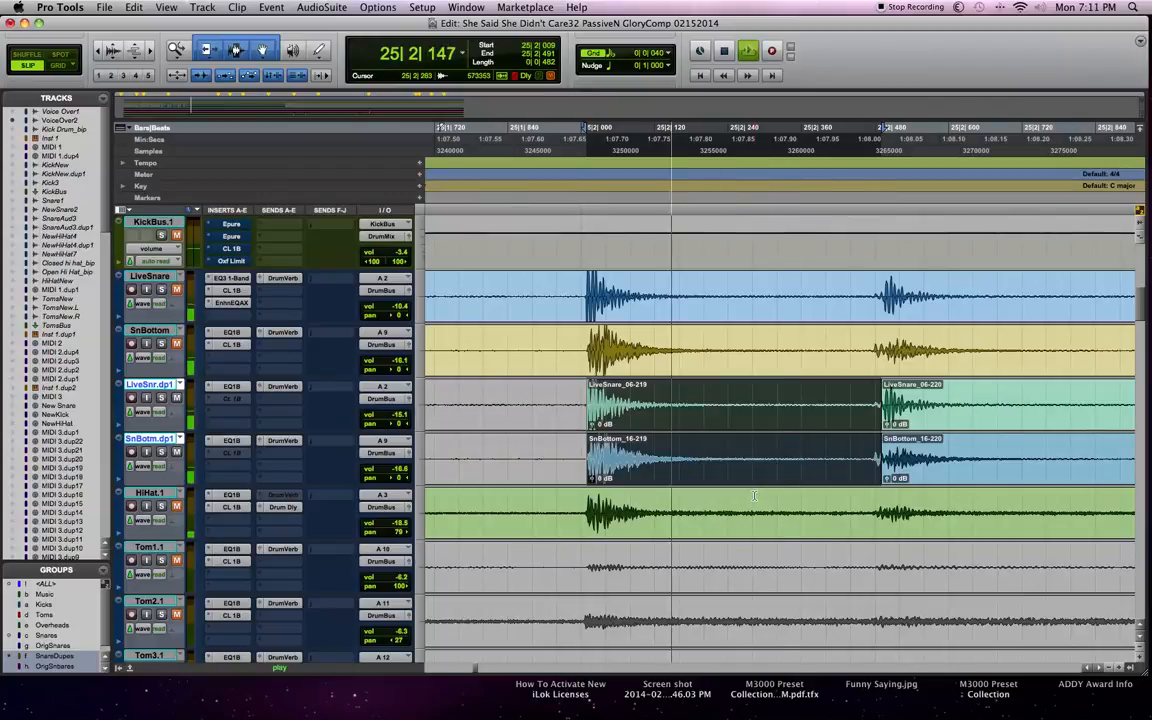
left_click(1040, 403, "shift")
key("space")
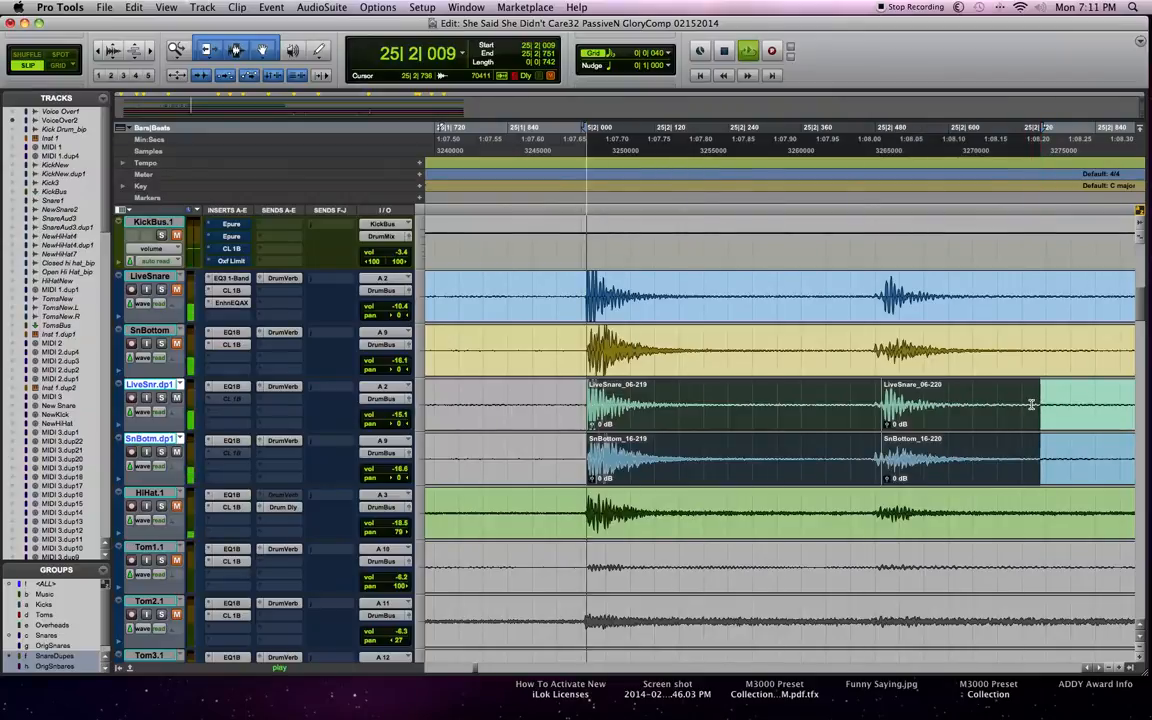
Step: Trim the end of the LiveSnare_06-219 and SnBottom_16-219 clips back to 25|2|235
left_click(698, 466)
left_click(922, 481)
left_click(789, 478)
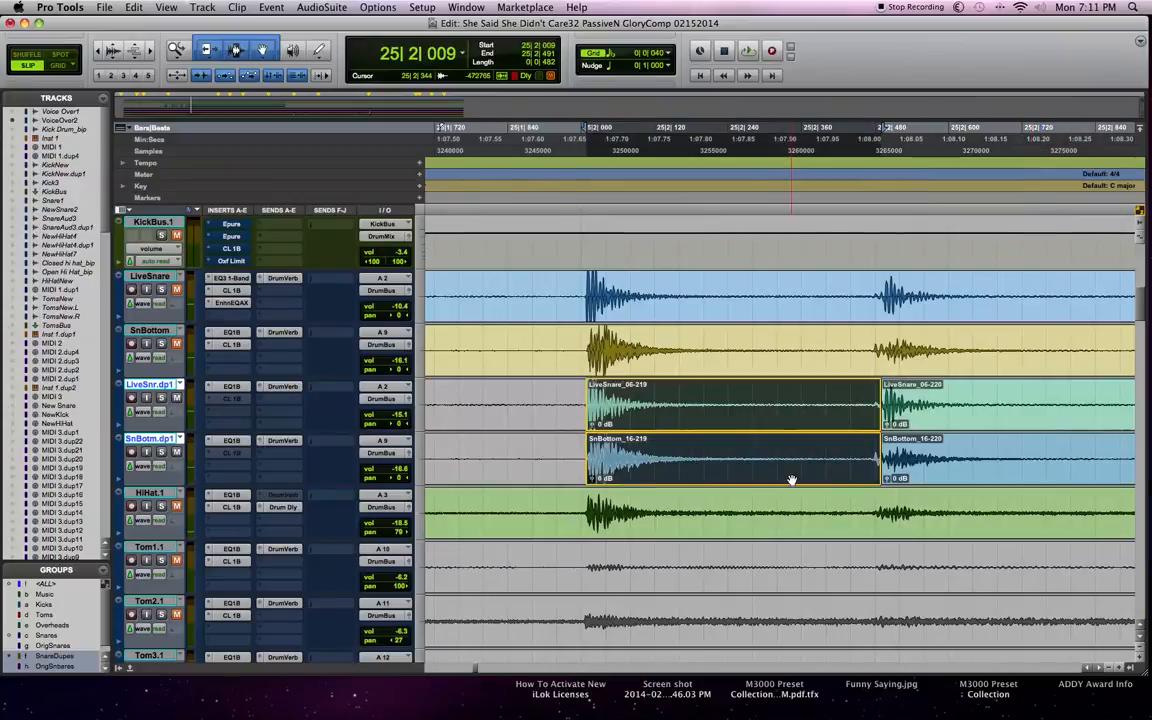
left_click_drag(873, 460, 721, 449)
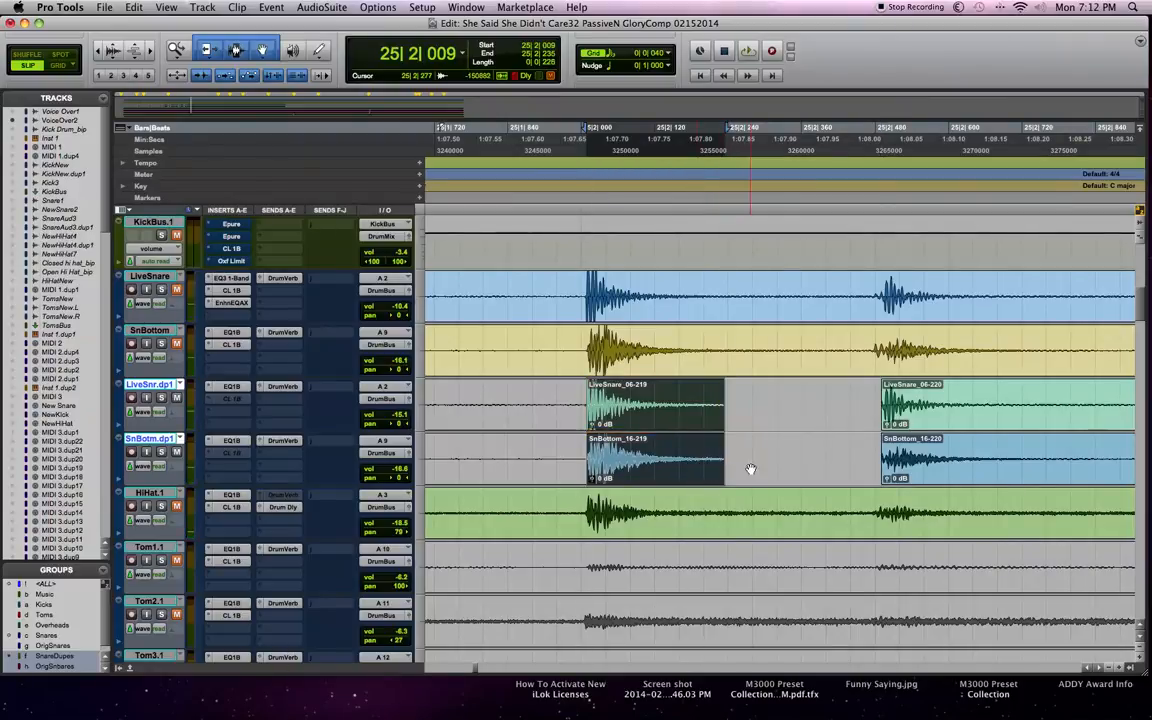
Step: Create a fade-out from 25|2|119 to the end of both trimmed snare clips, using the concave preset curve and Equal Gain slope
left_click_drag(750, 460, 652, 439)
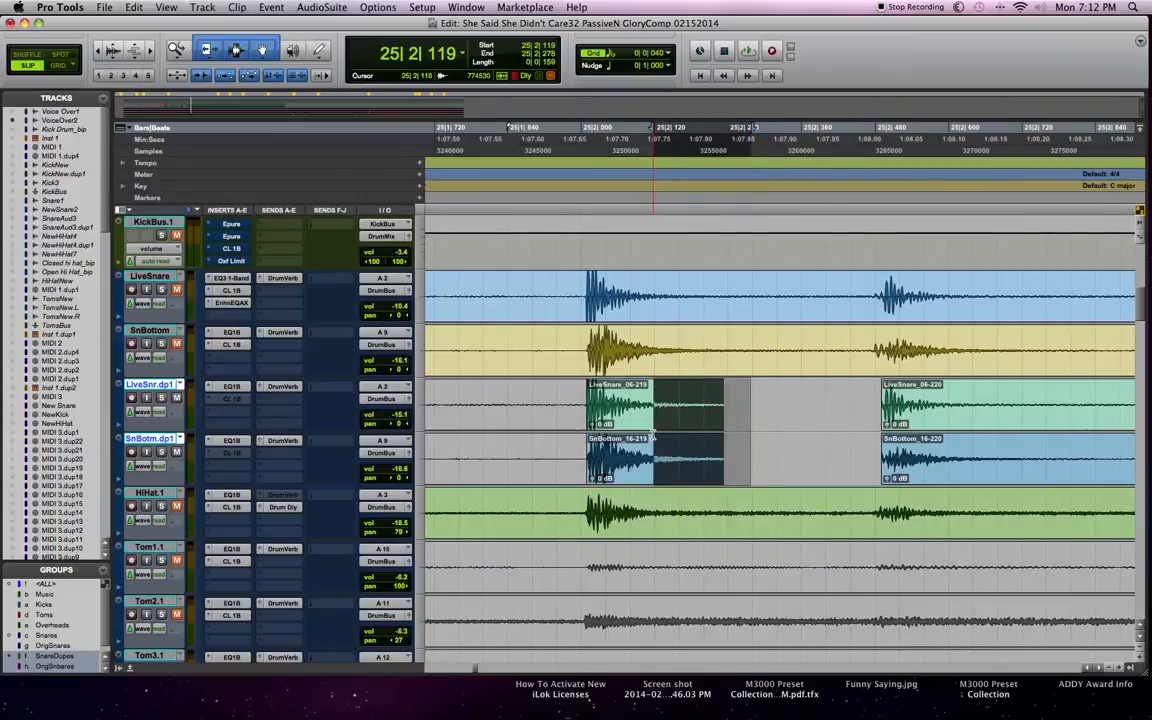
key("super+f")
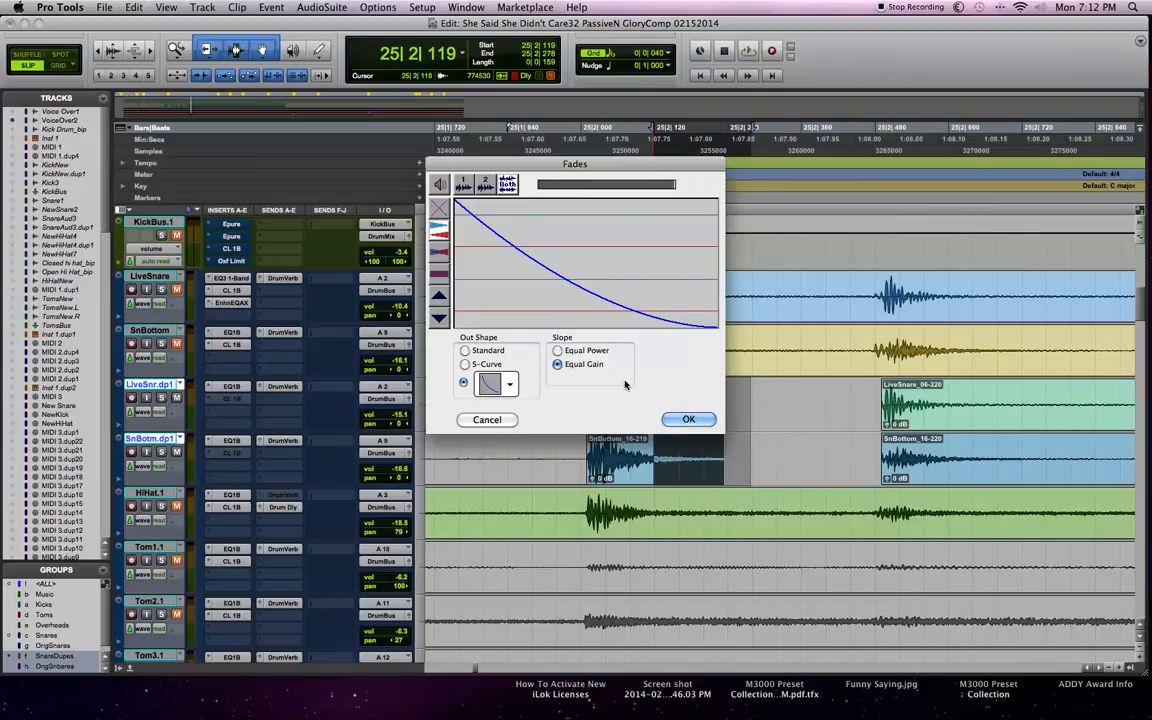
left_click(496, 384)
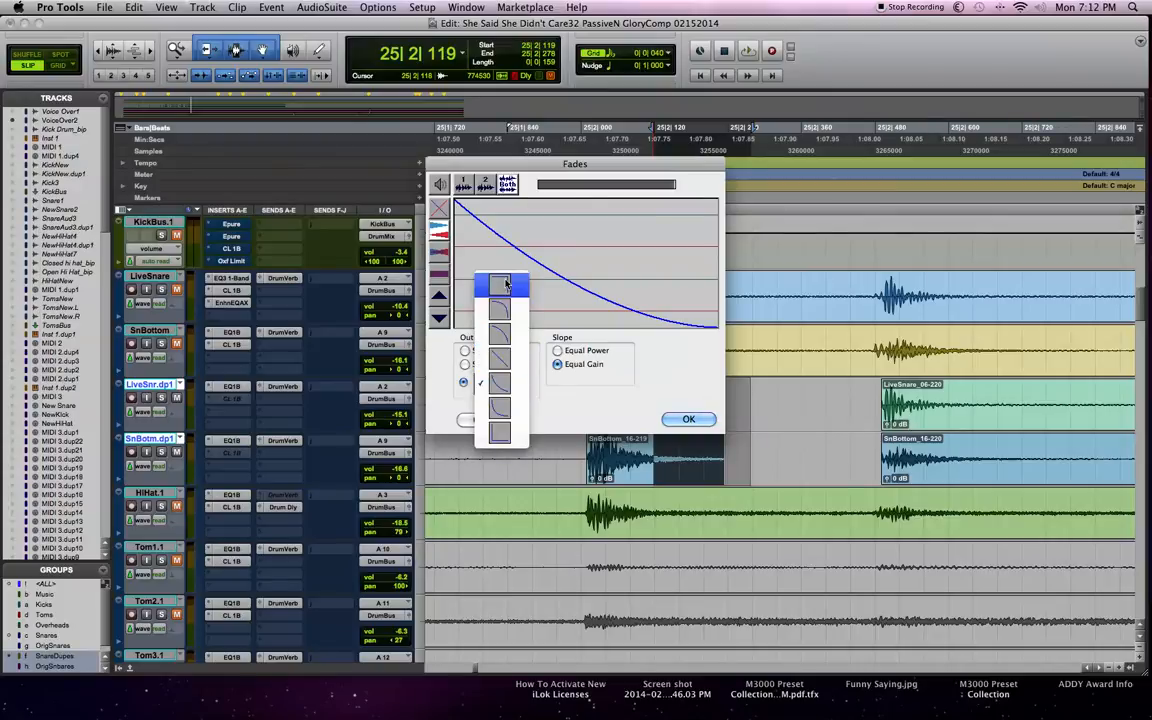
left_click(505, 393)
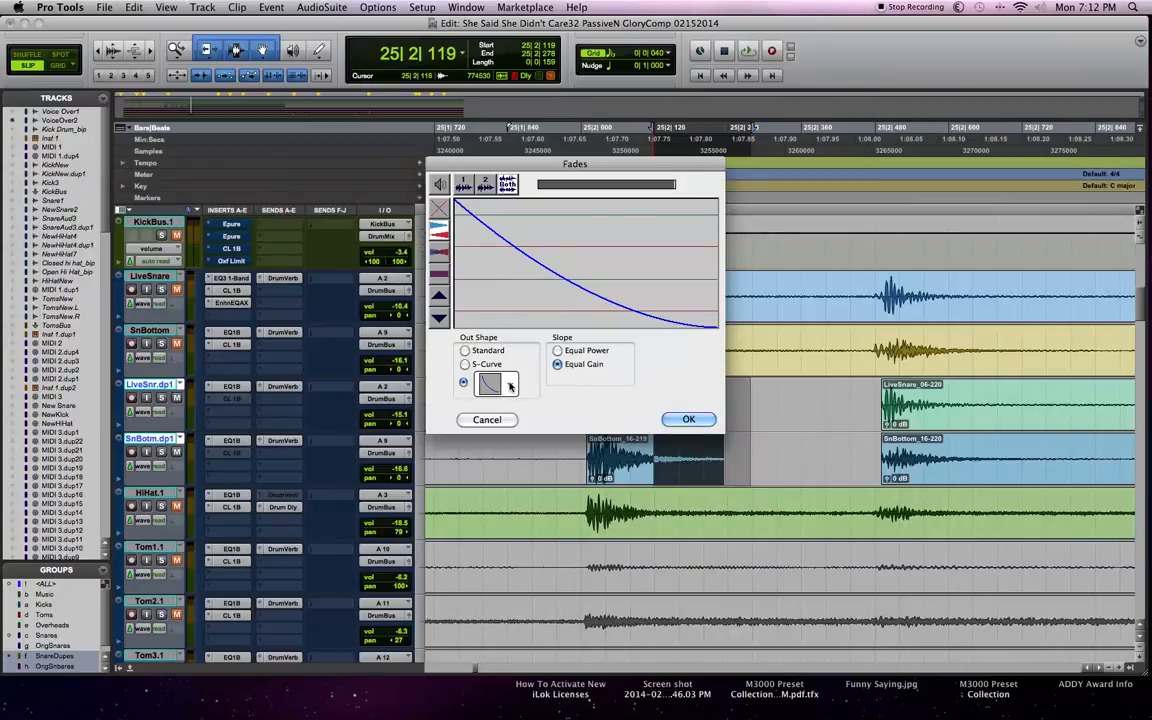
left_click(689, 419)
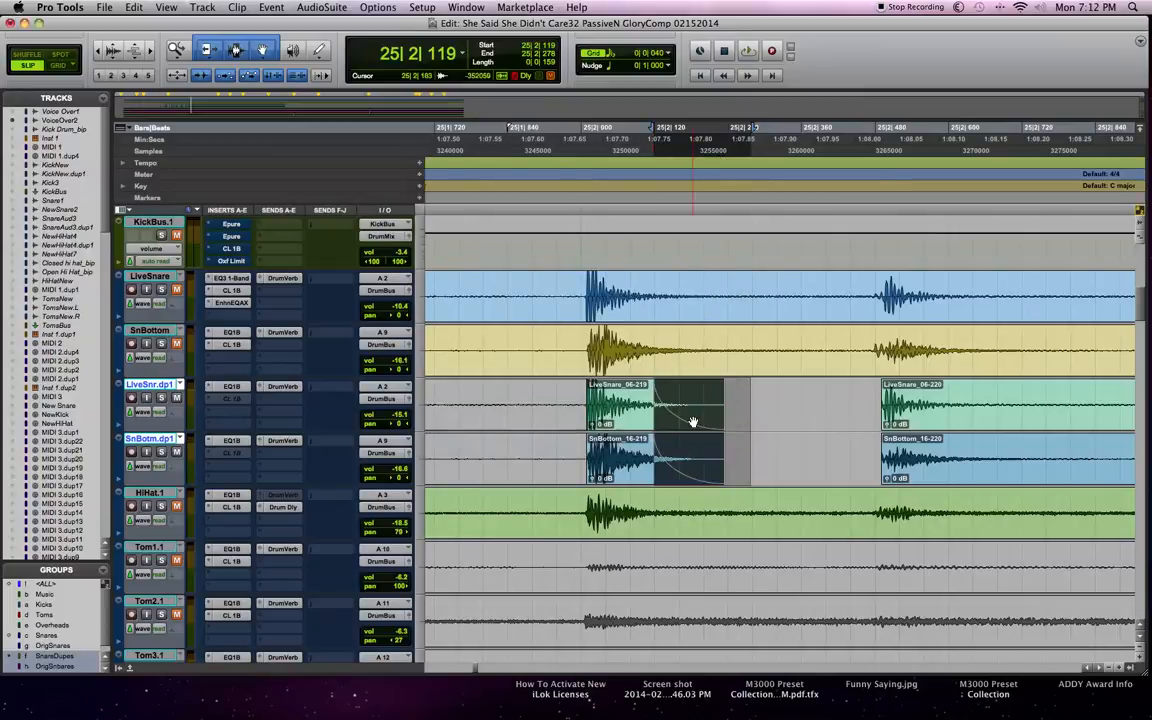
Step: Audition the faded snare clips from 25|2|009 and undo the fade-out and the end trim for comparison
left_click(636, 481)
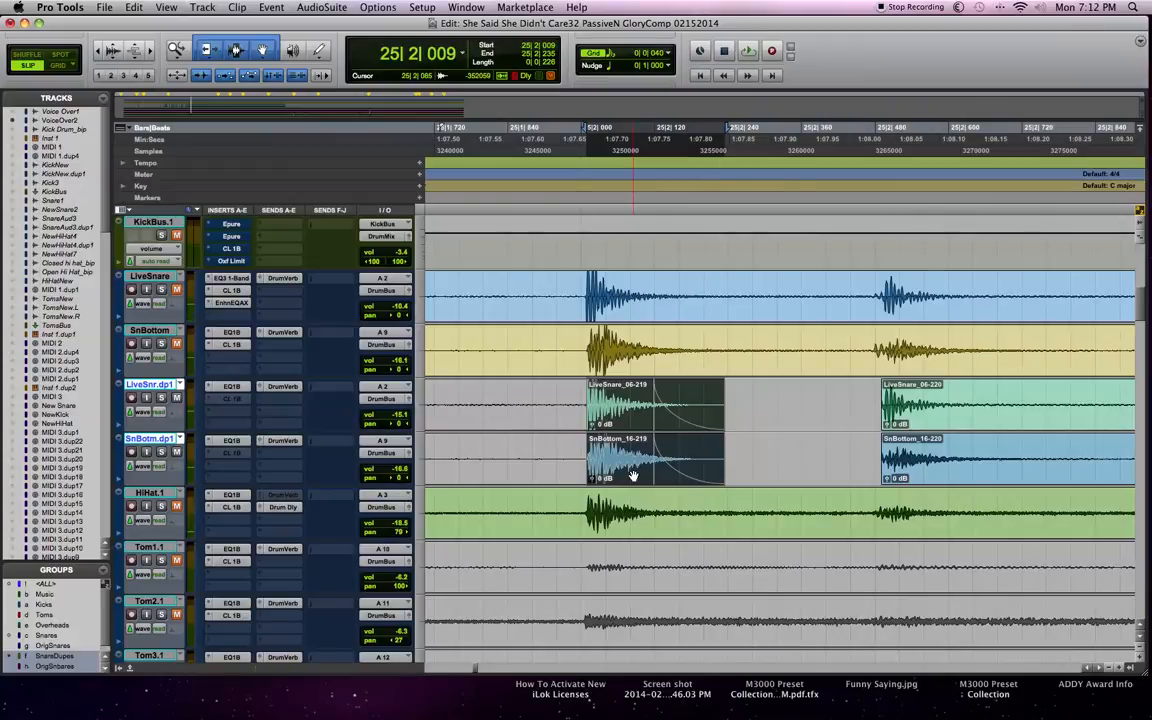
key("space")
key("ctrl+z")
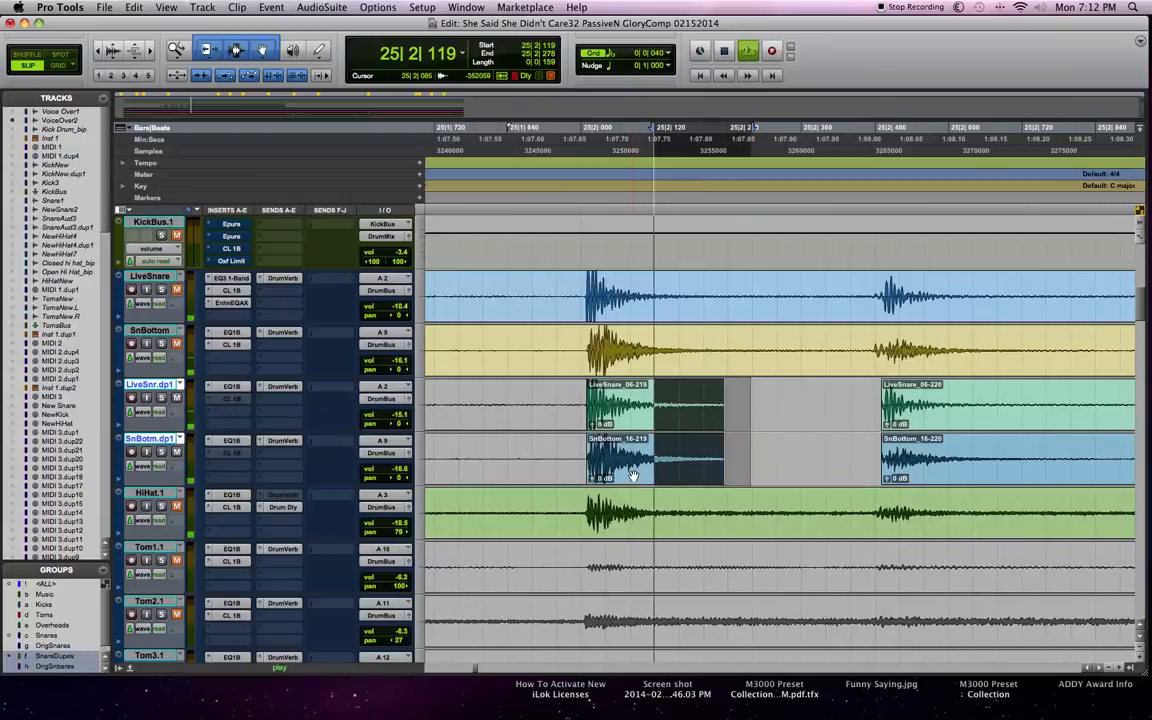
key("ctrl+z")
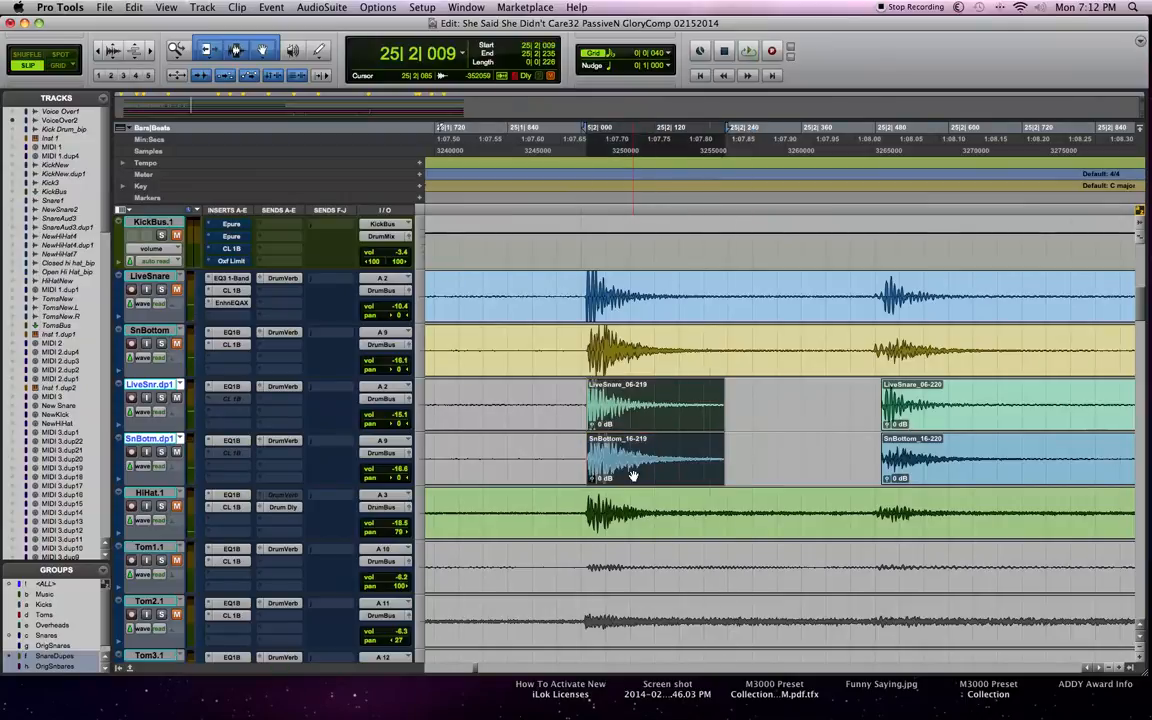
key("ctrl+z")
key("space")
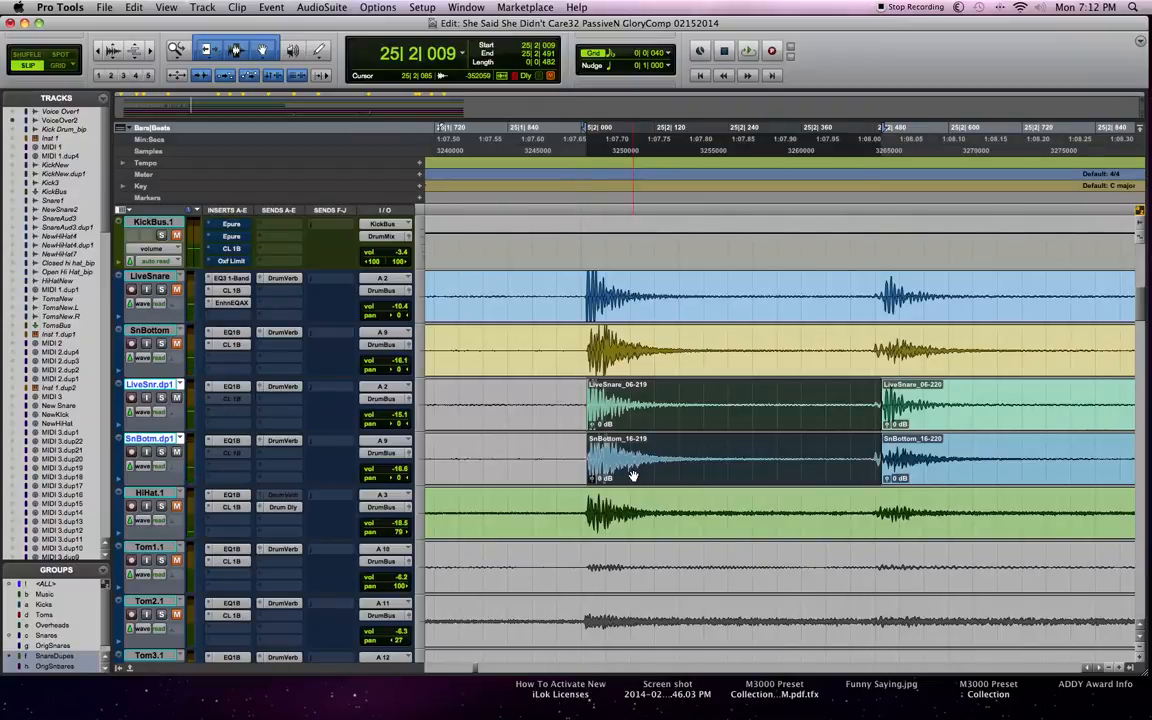
Step: Redo the end trim and the fade-out on both duplicate snare clips
left_click(131, 8)
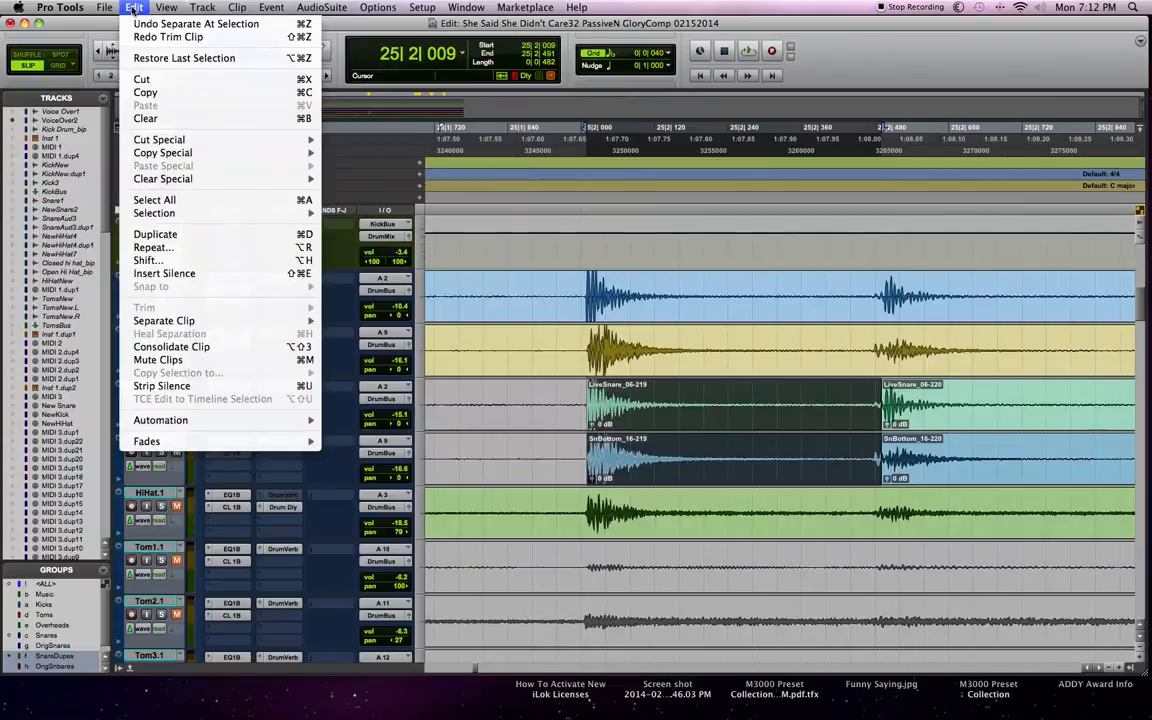
left_click(143, 37)
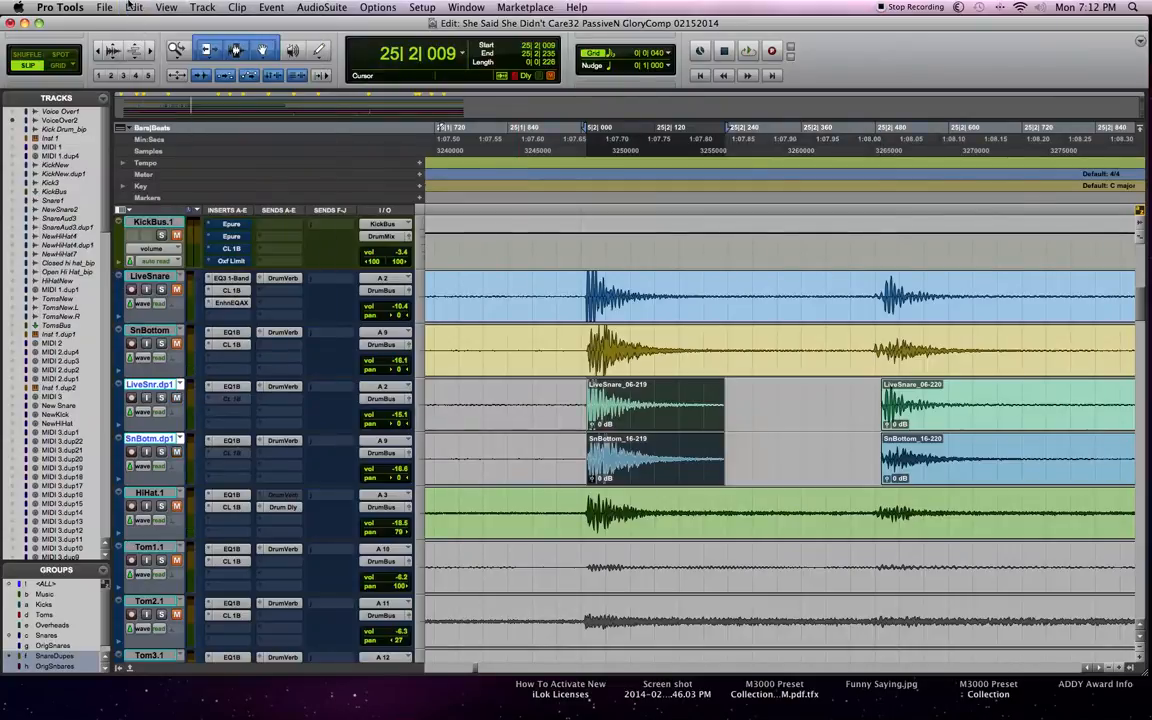
left_click(131, 8)
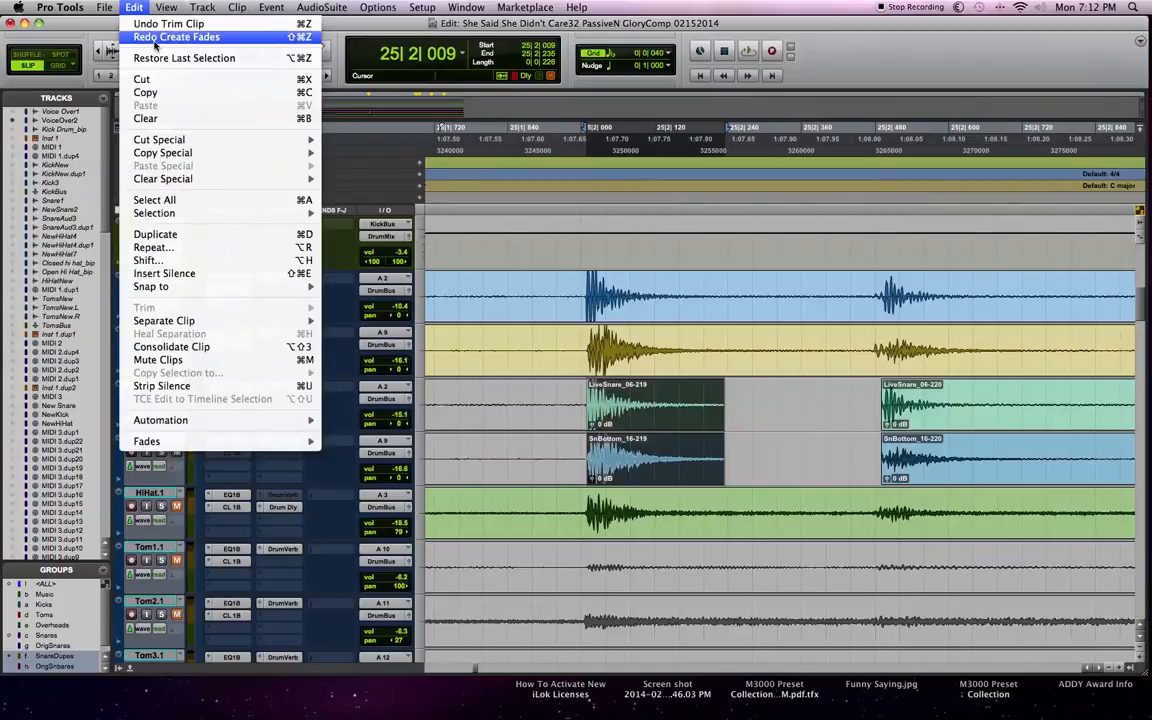
left_click(154, 37)
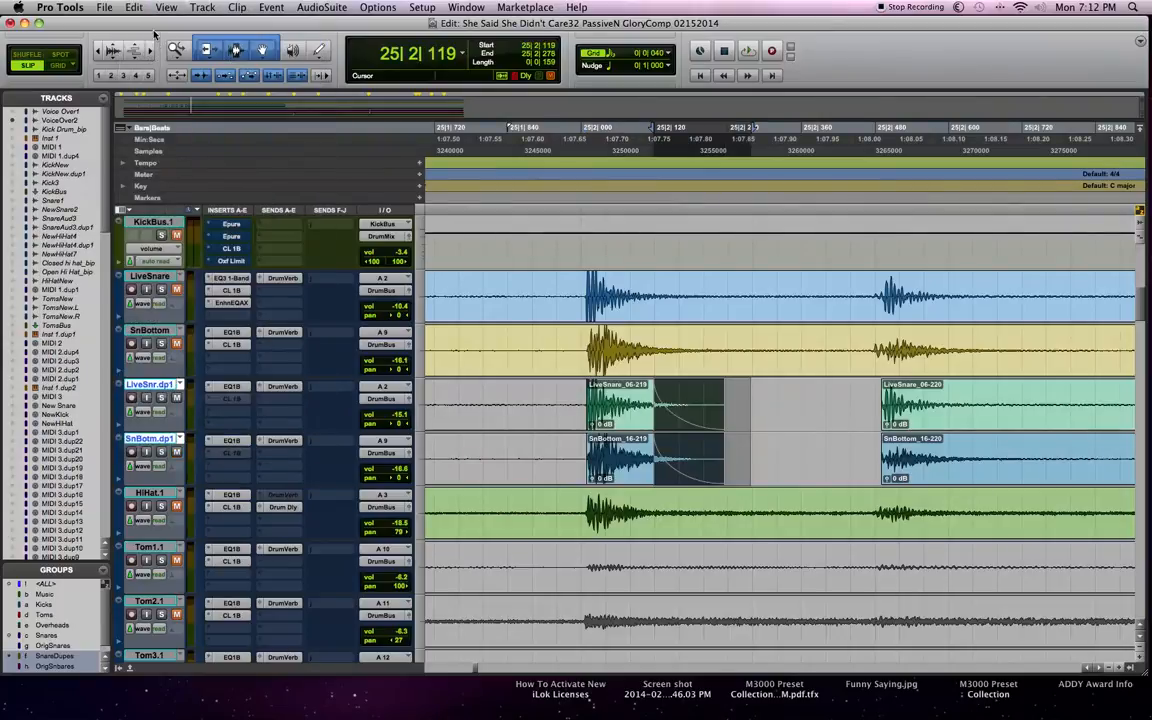
Step: Select the faded snare clips, move the selection up to the original LiveSnare and SnBottom tracks, and audition that range
left_click(600, 468)
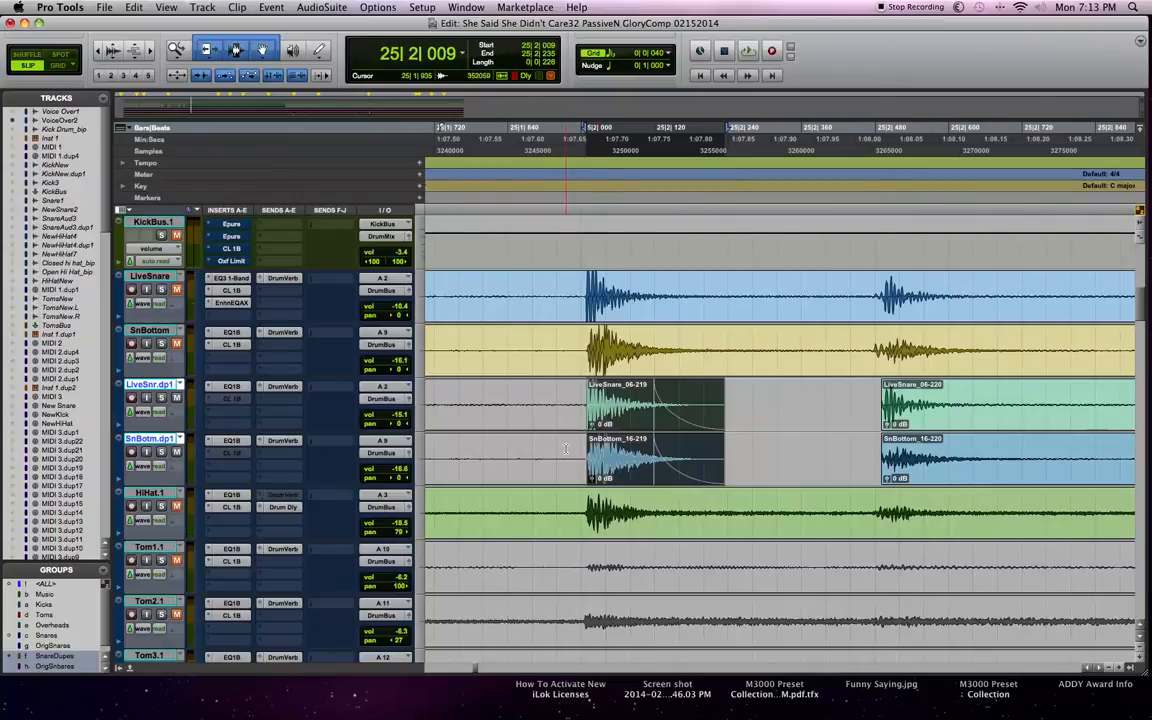
key("p")
key("p")
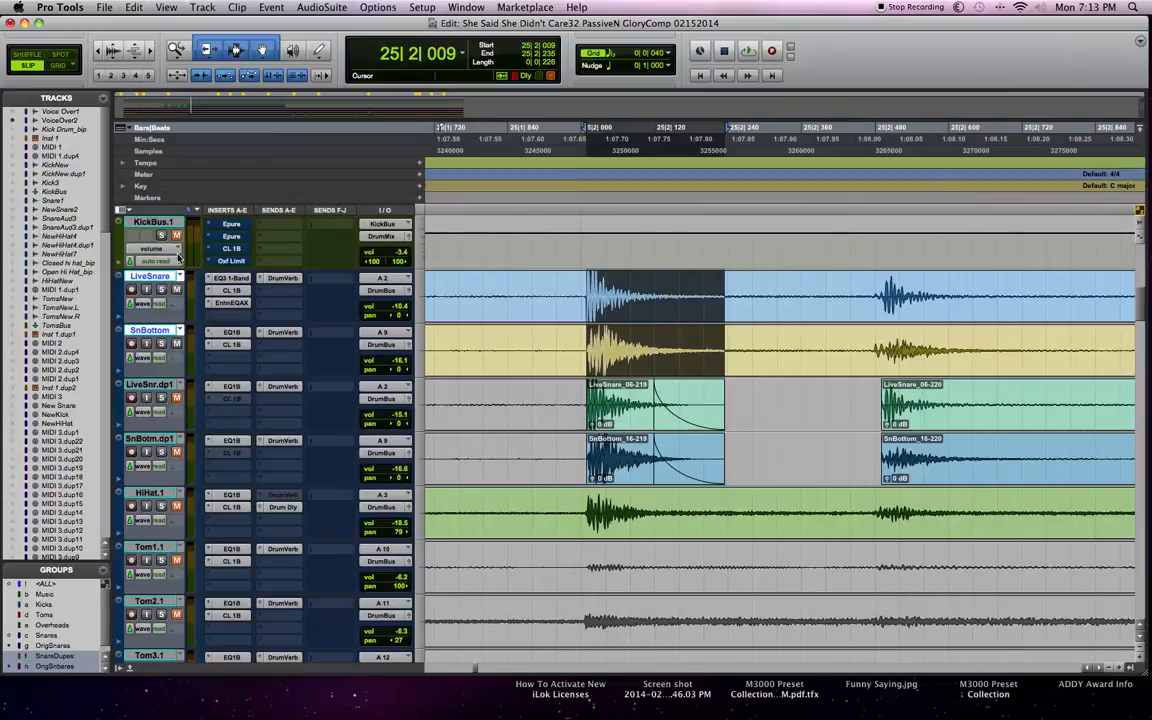
key("space")
key("space")
Step: Limit the selection to the original LiveSnare track and audition its hit at 25|2|009
scroll(179, 257, "right", 12)
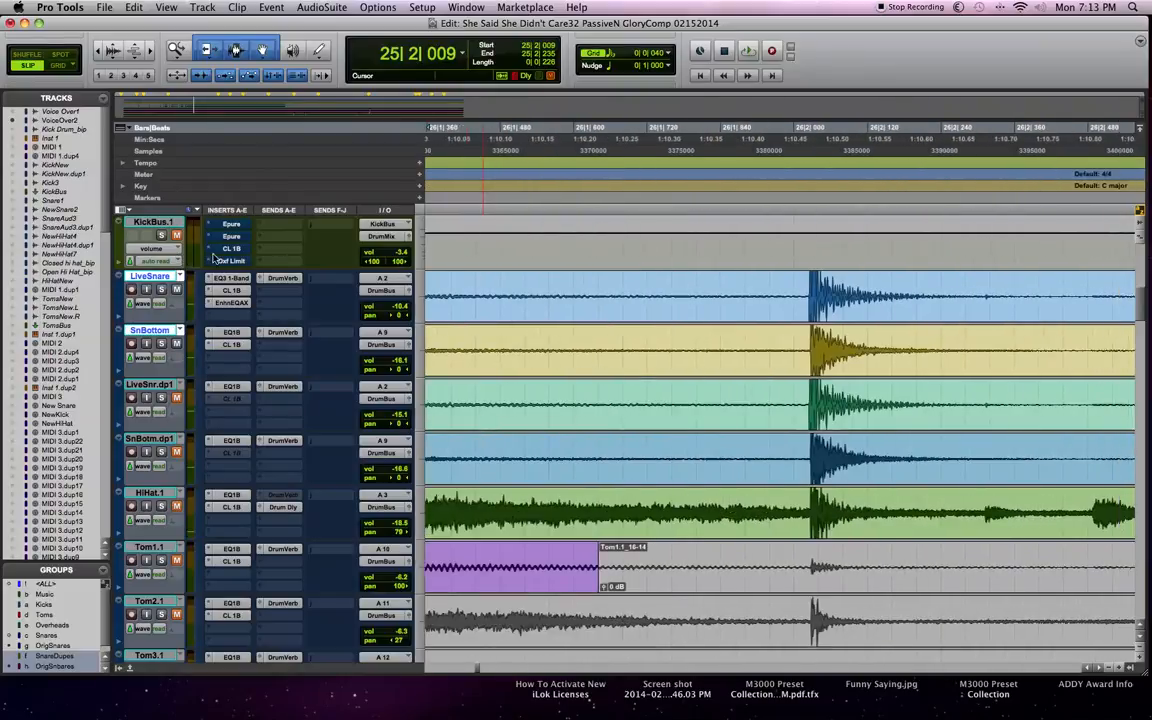
scroll(213, 257, "left", 7)
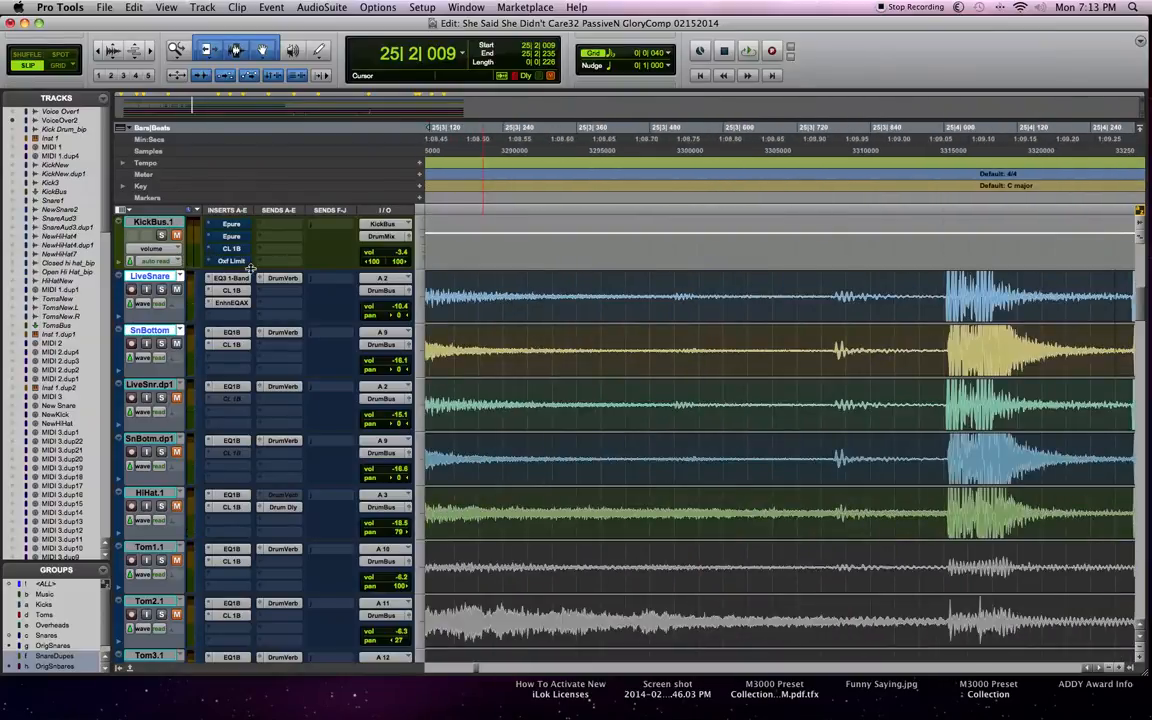
left_click(140, 279)
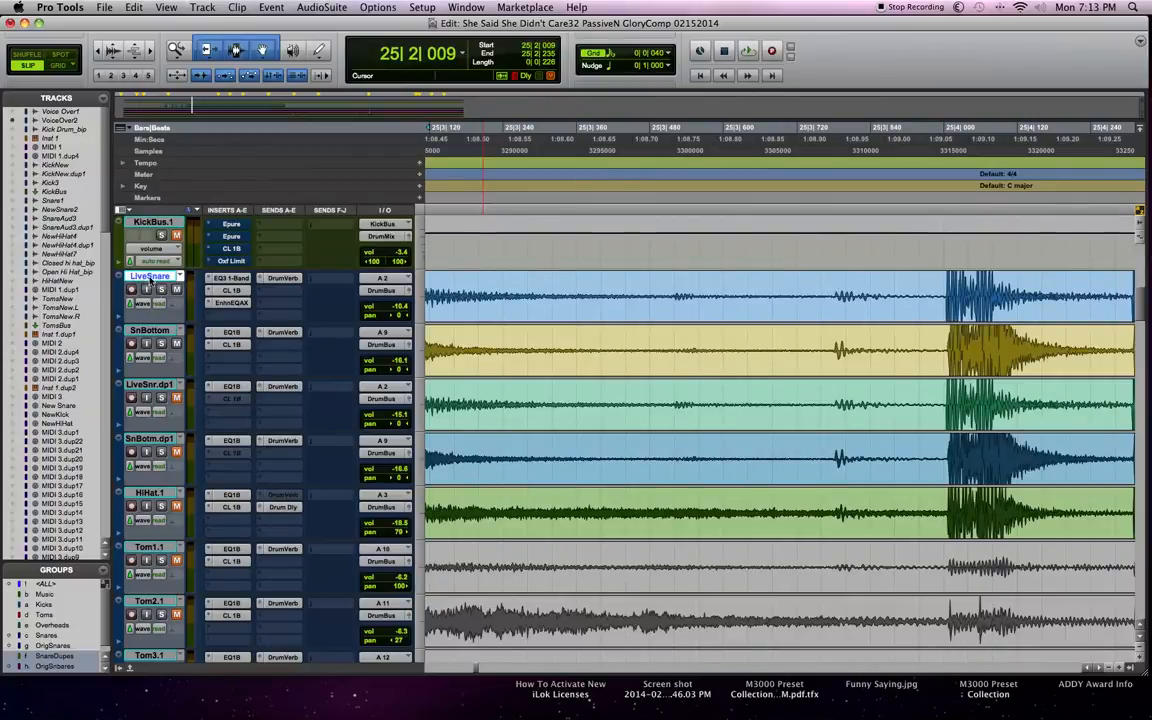
key("space")
scroll(664, 343, "left", 5)
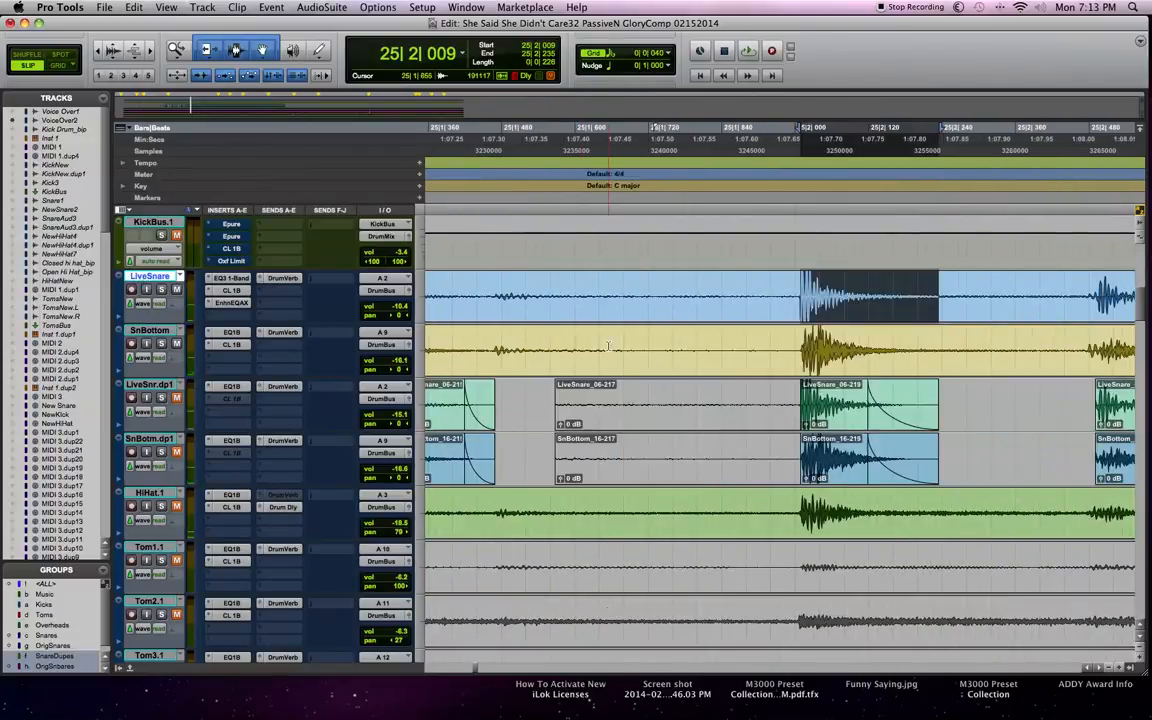
Step: Switch the selection to the original SnBottom track, extend it to 25|2|500, and audition the range
left_click(146, 331)
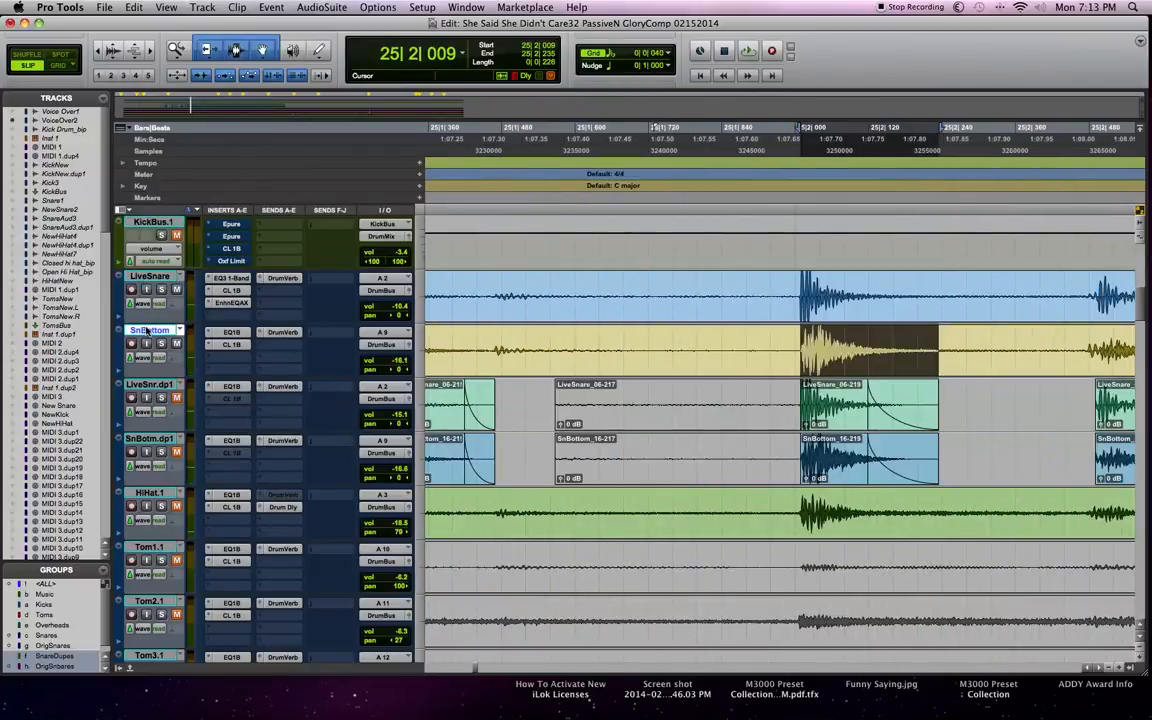
key("space")
key("shift+Tab")
key("space")
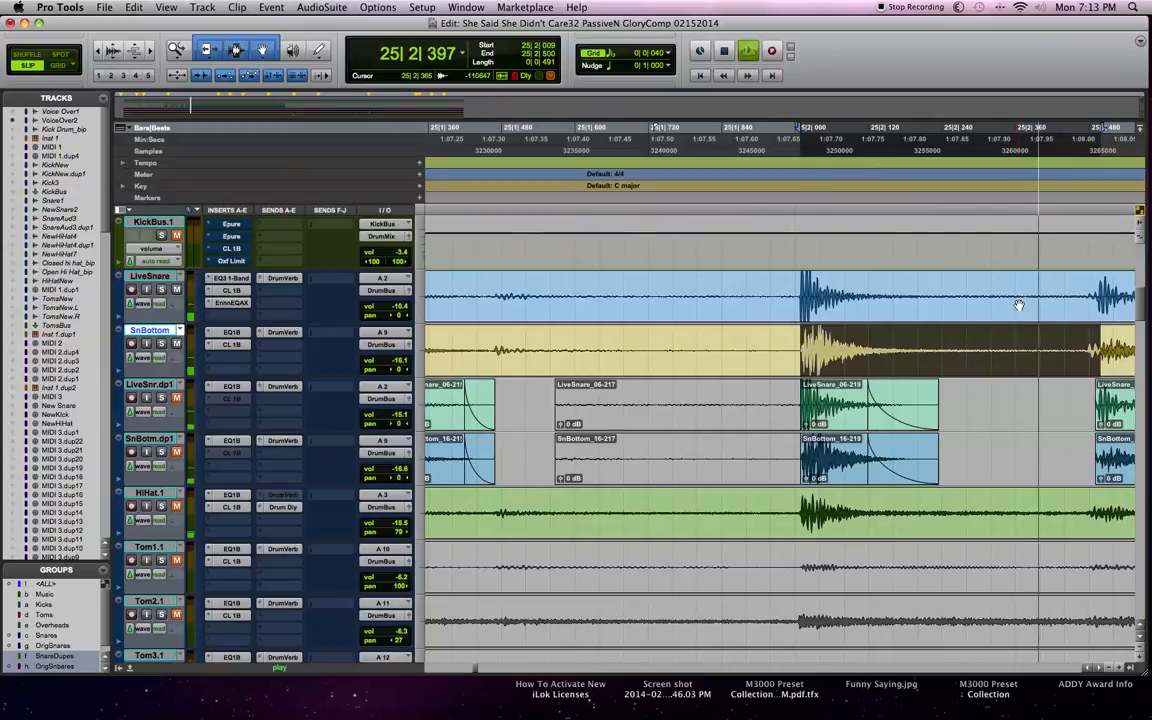
key("space")
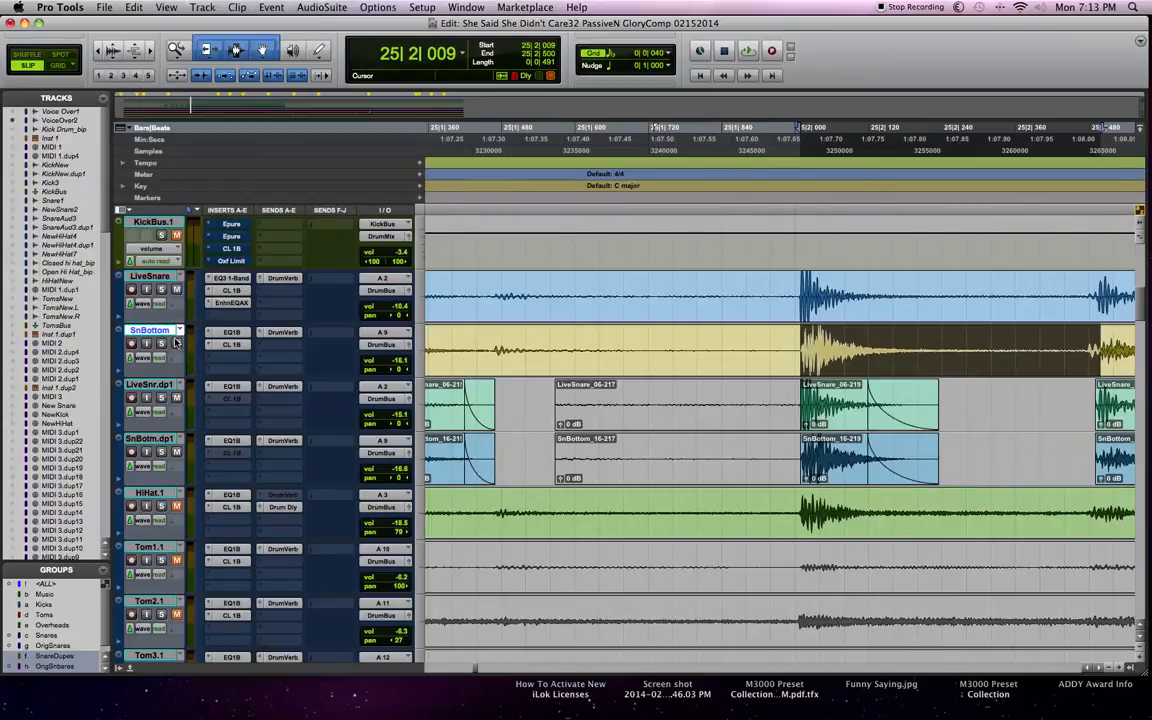
Step: Select the faded duplicate snare clips at 25|2|009 and audition them for comparison
left_click(816, 462)
key("space")
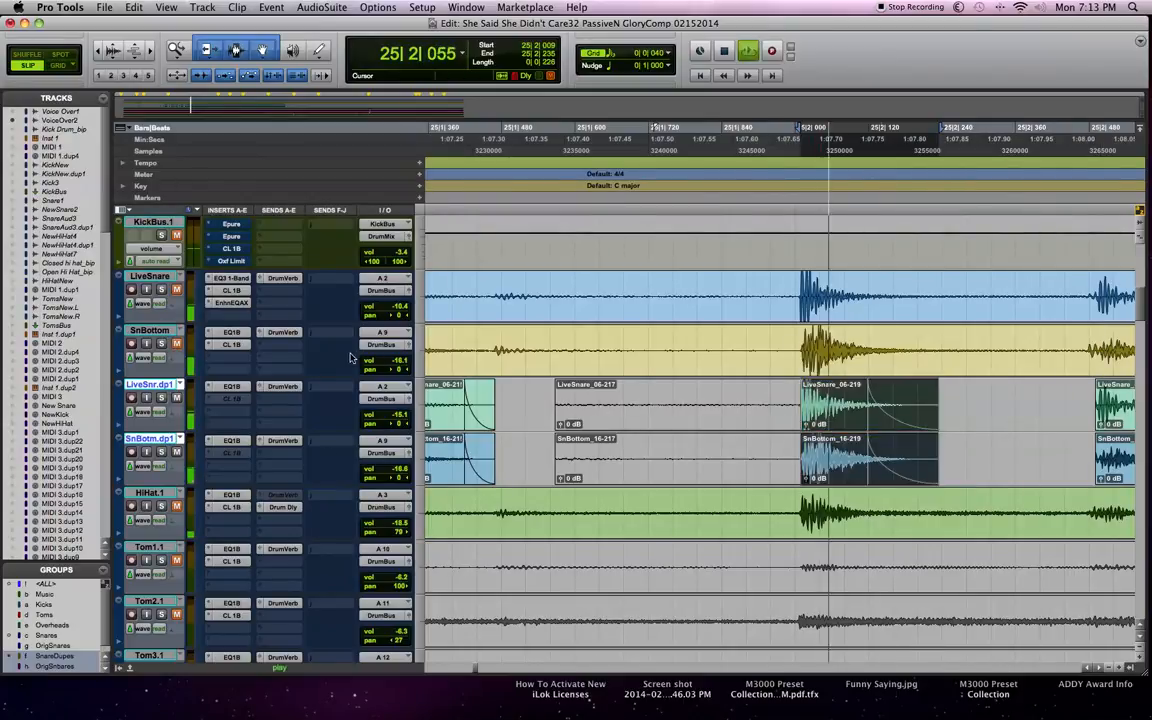
key("space")
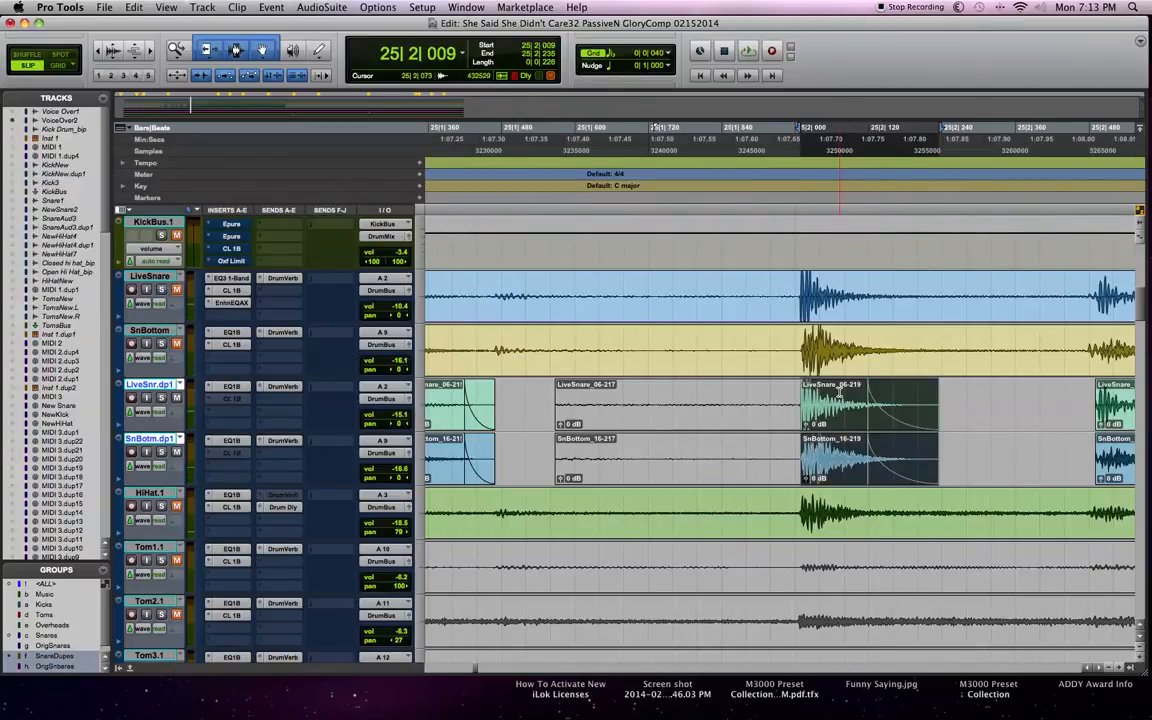
Step: Move the edit cursor on the duplicate snare tracks to the next snare hit at 25|2|491
key("Tab")
key("Tab")
key("Tab")
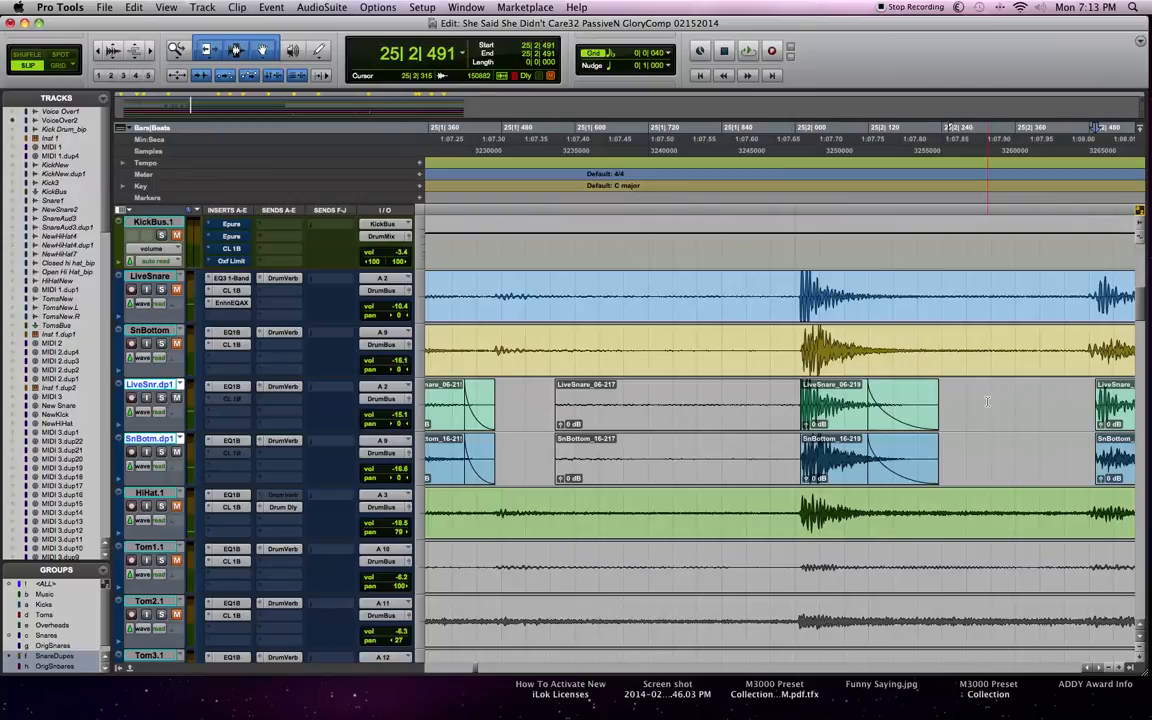
Step: Examine the snare waveforms from the hit at 25|2|491 through the following hits in beats 3 and 4
scroll(870, 420, "right", 5)
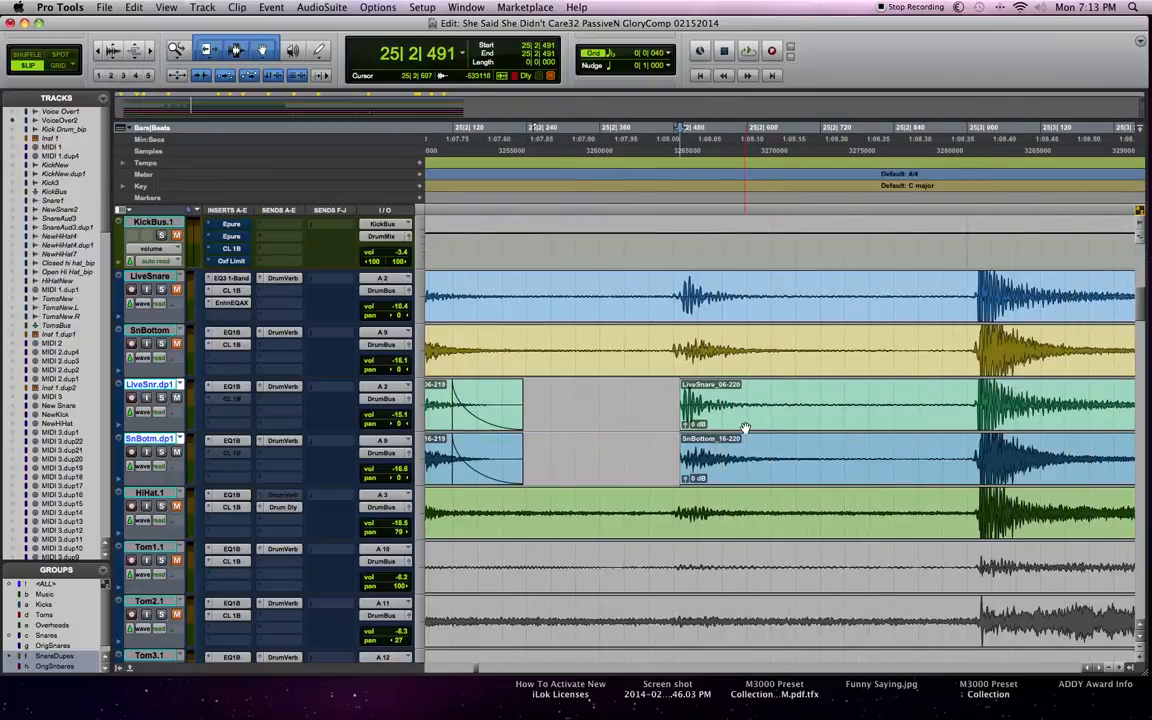
key("space")
key("space")
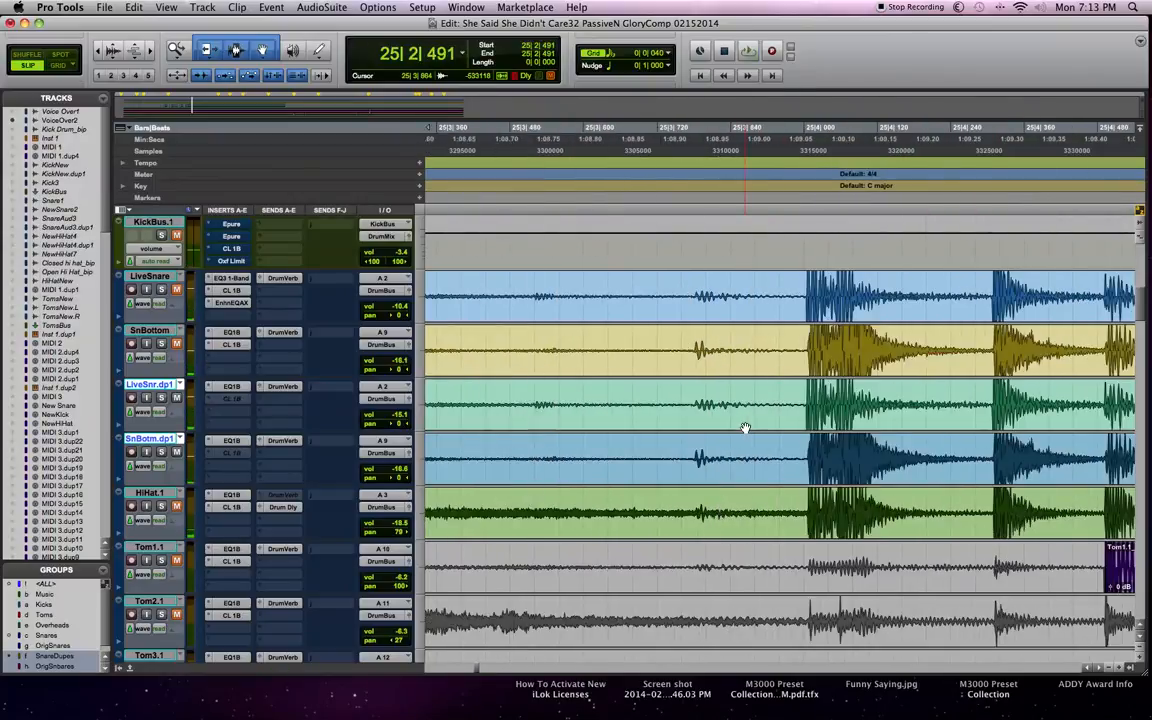
key("space")
key("space")
key("space")
key("space")
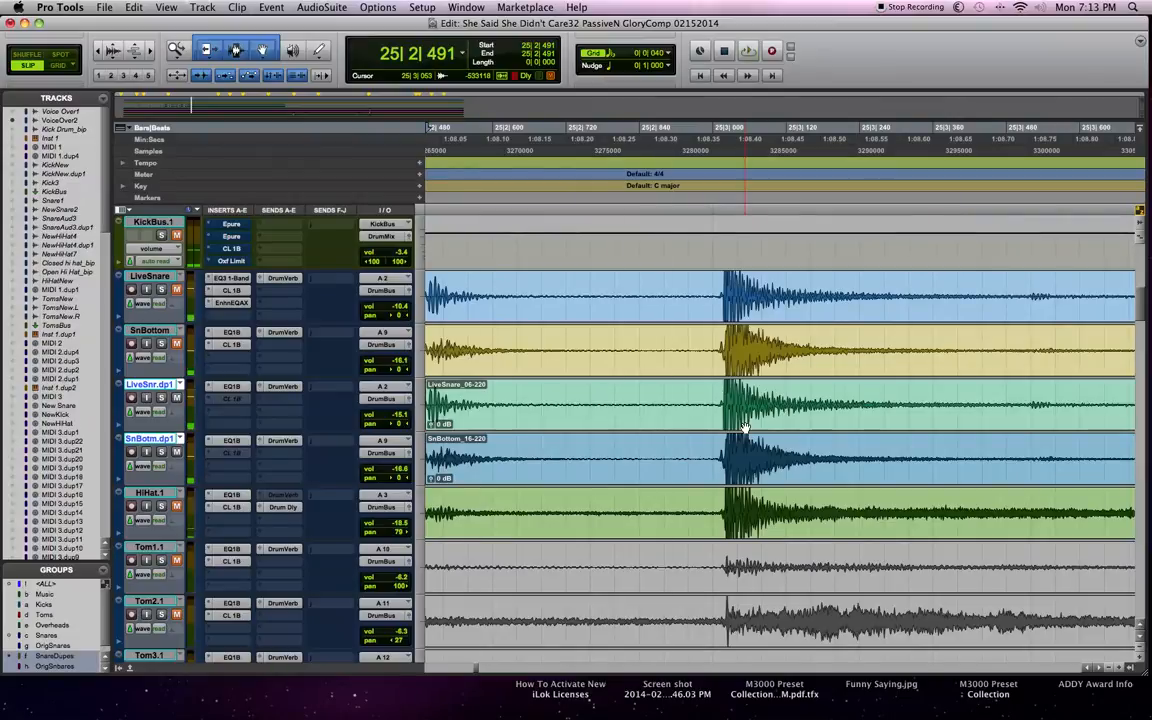
scroll(662, 432, "left", 5)
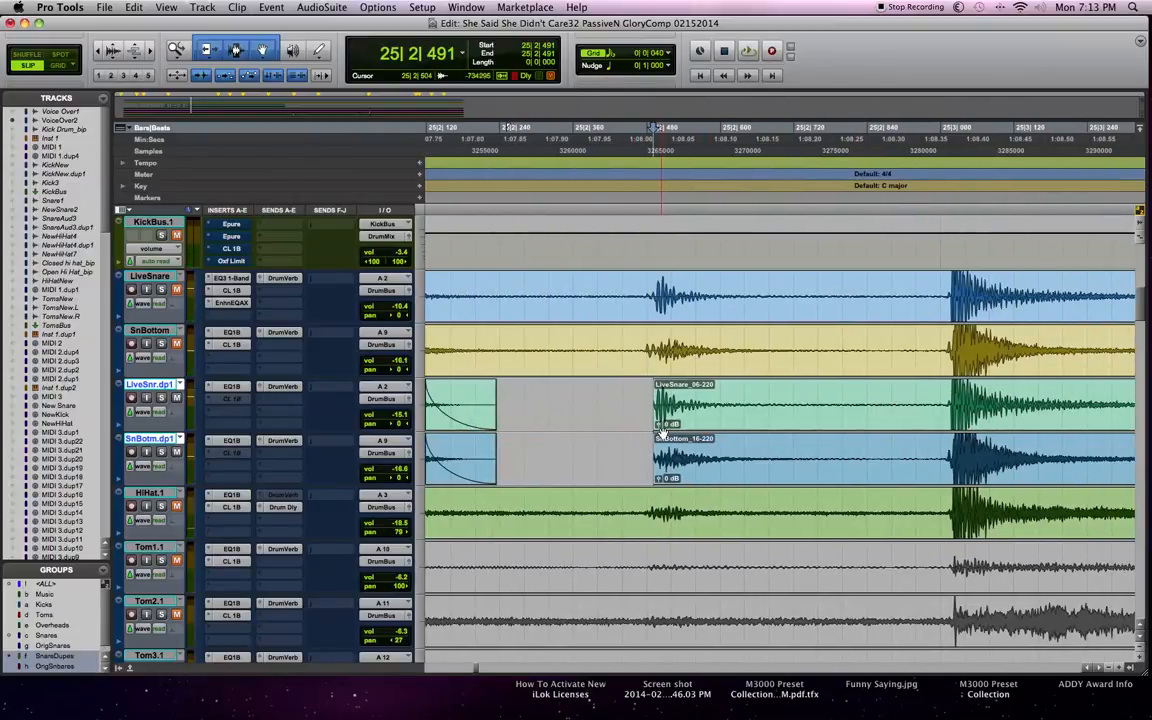
scroll(662, 432, "up", 4)
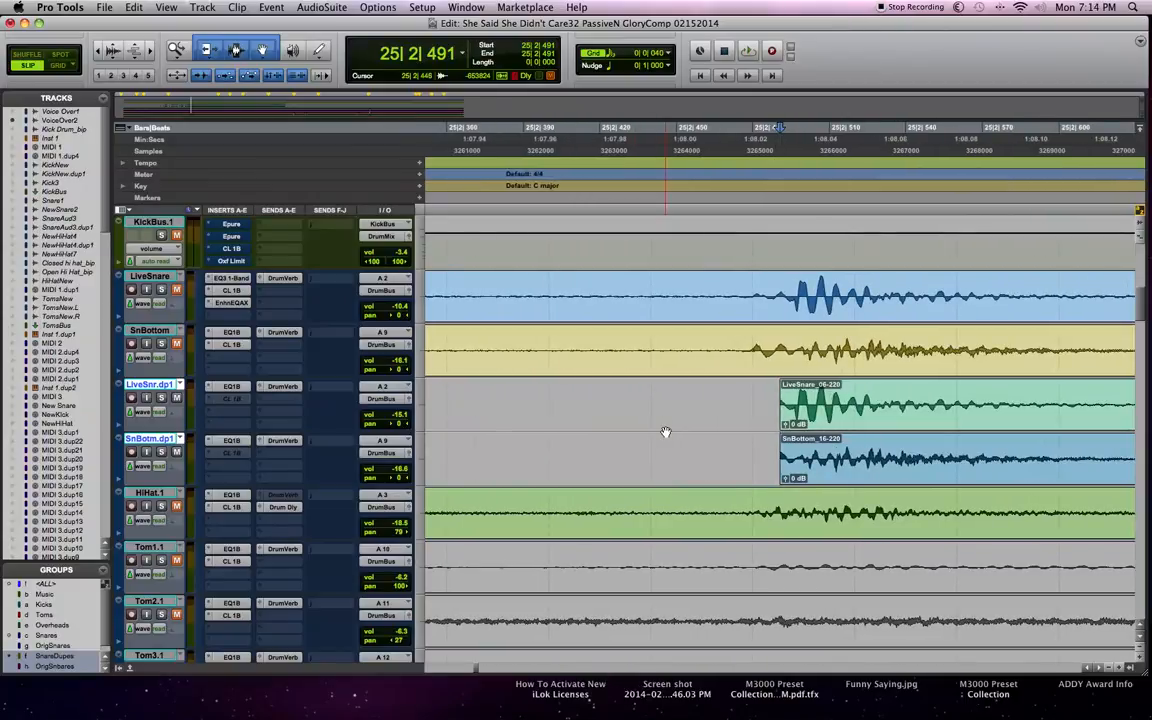
key("space")
key("space")
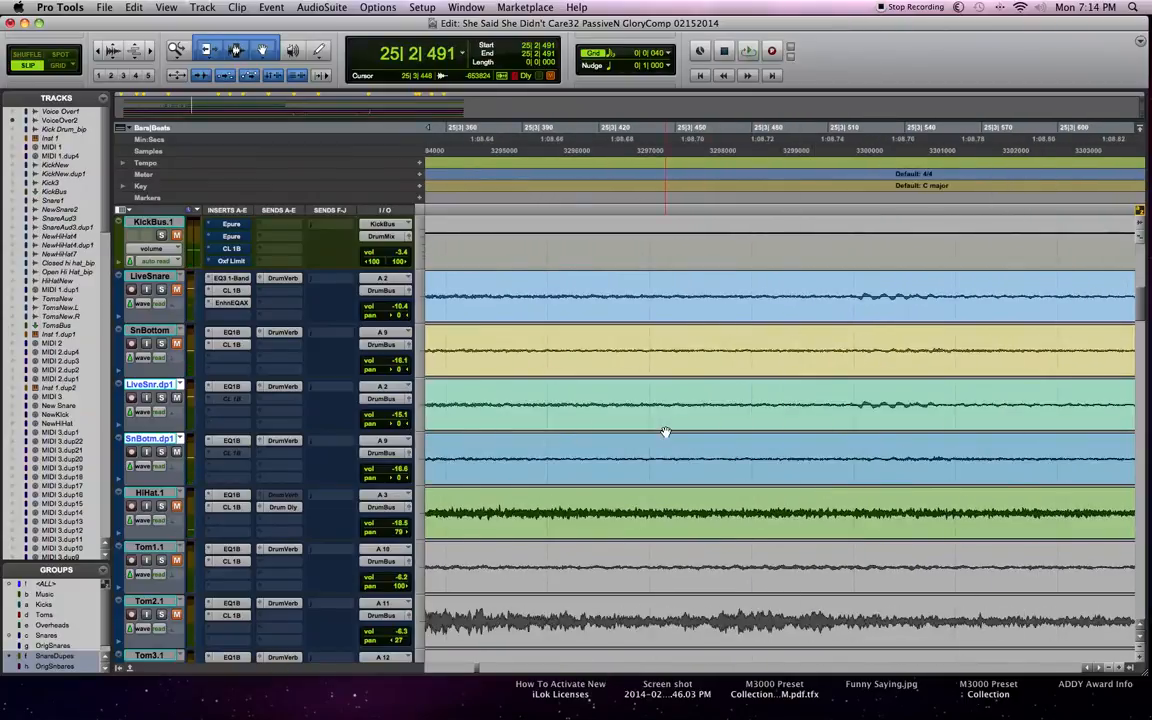
key("space")
key("space")
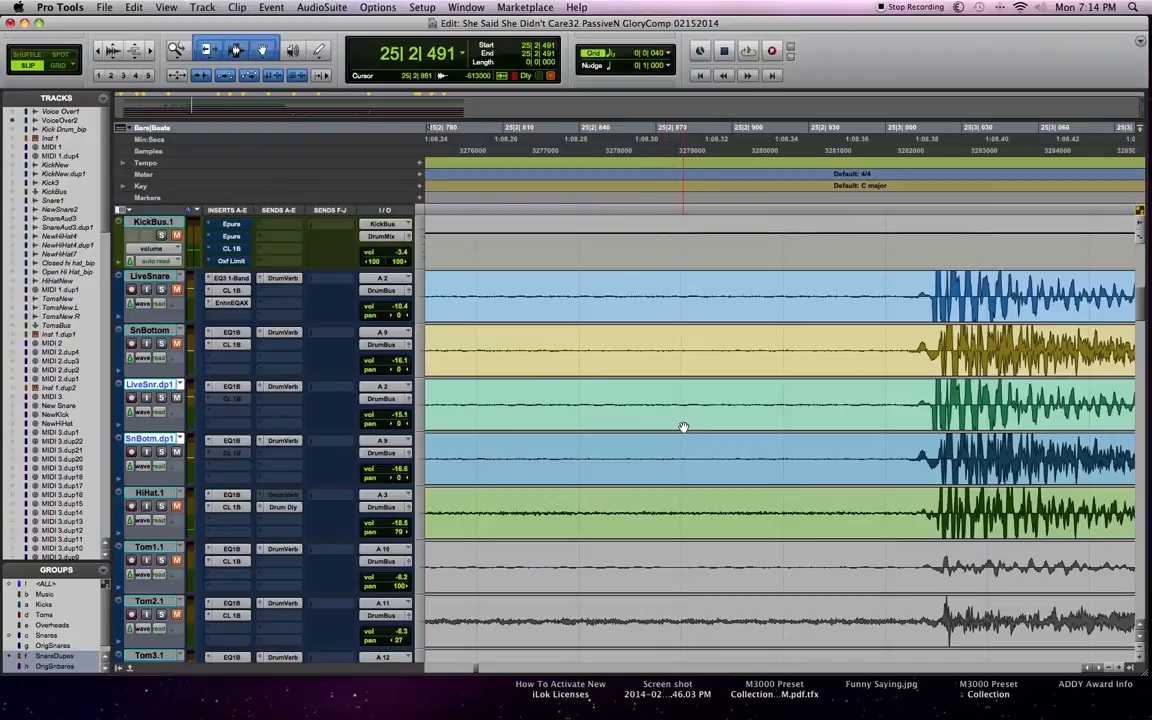
key("space")
key("space")
key("space")
key("space")
key("space")
key("space")
key("r")
key("r")
key("r")
key("r")
key("r")
key("r")
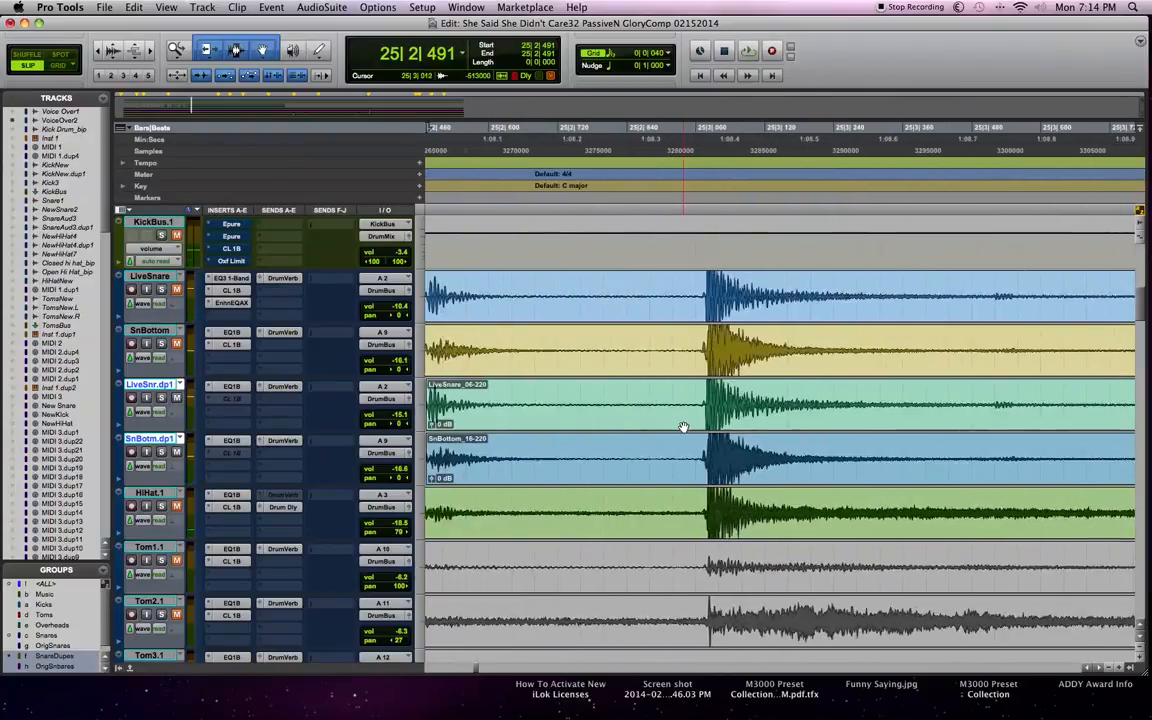
key("space")
key("space")
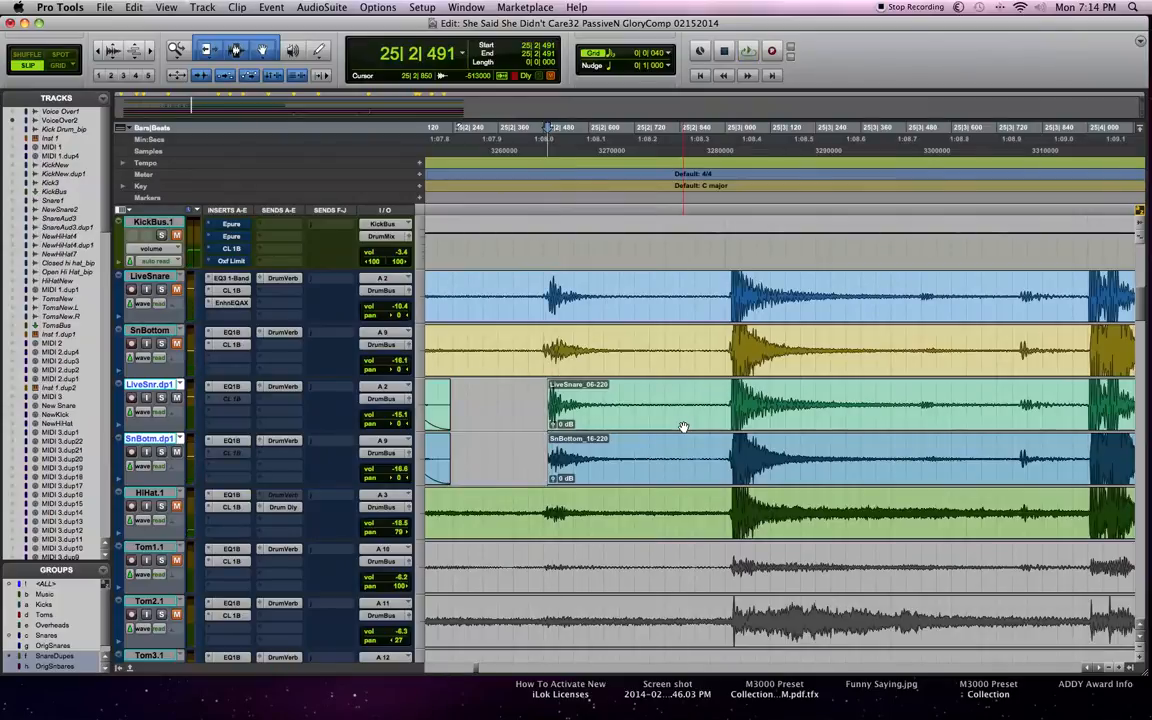
Step: Separate both duplicate snare clips at the hit at 25|3|012, and trim the end of the preceding clips to 25|2|707
key("t")
key("r")
key("t")
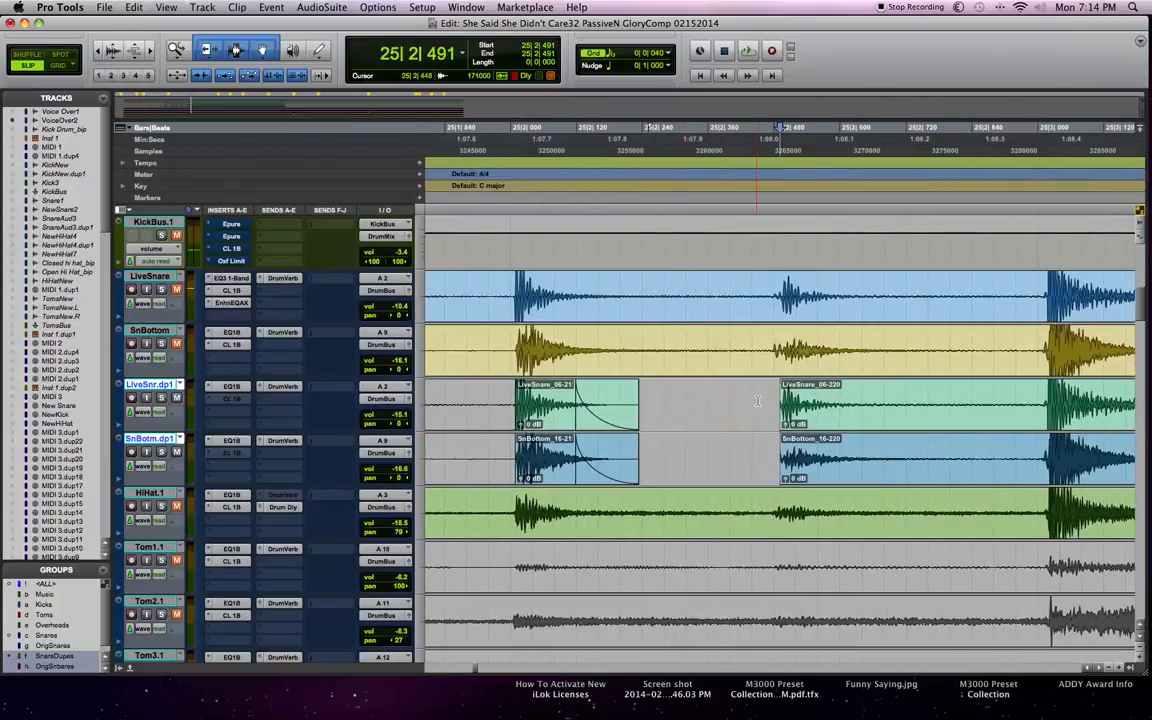
key("space")
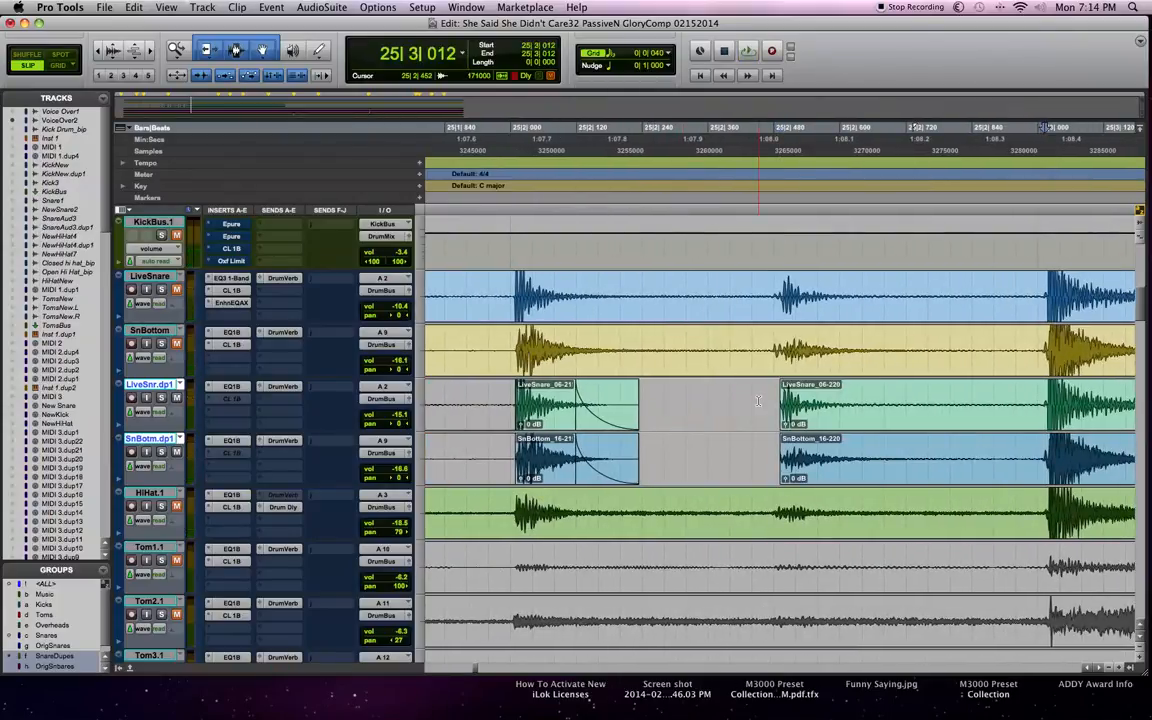
key("b")
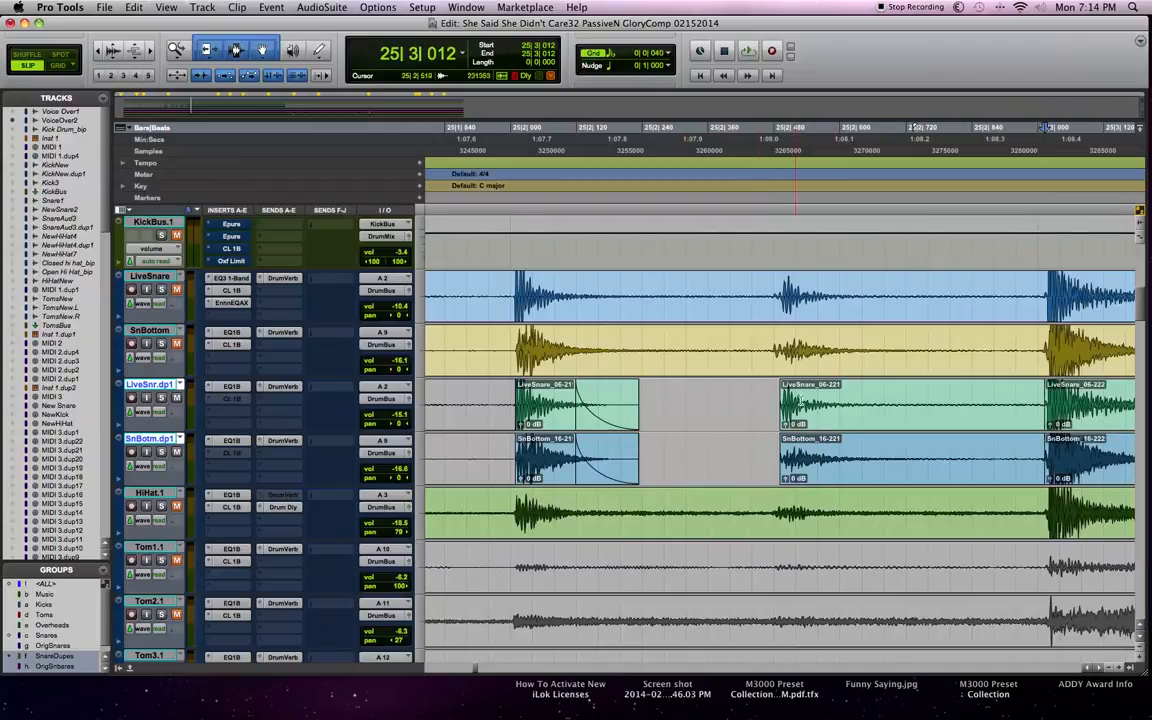
left_click_drag(1040, 463, 897, 452)
key("space")
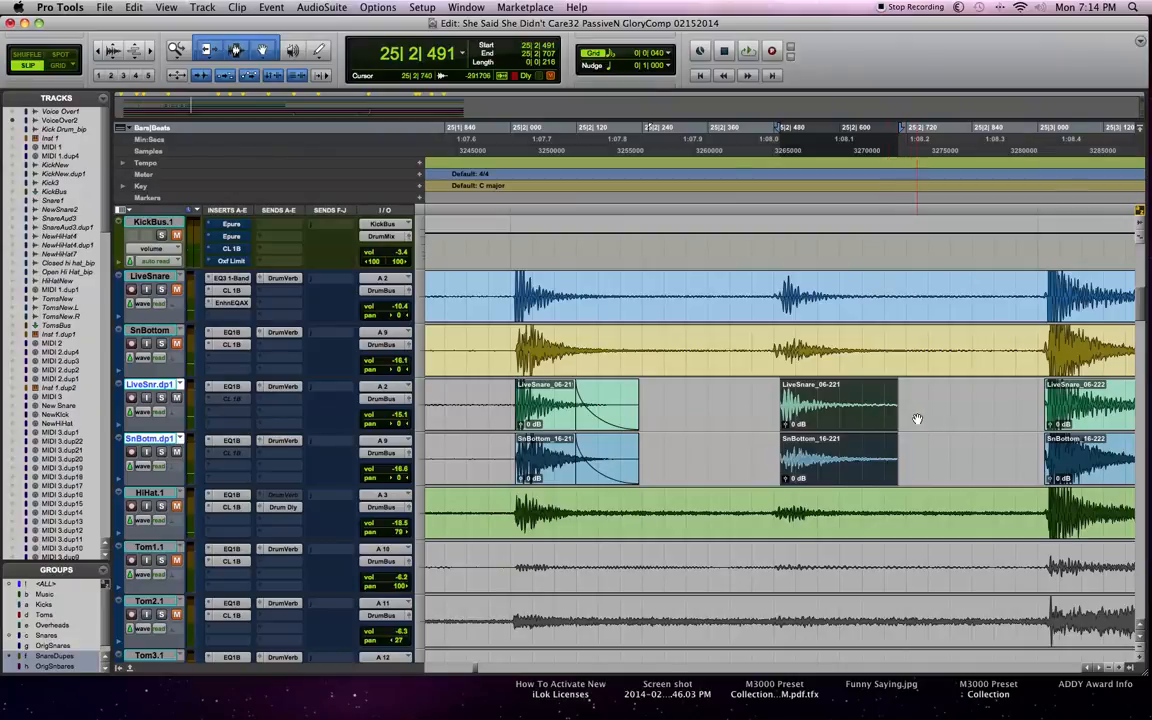
Step: Create a fade-out from 25|2|618 to the end of both trimmed snare clips and select the clips for audition
left_click_drag(924, 449, 851, 449)
key("super+f")
key("Return")
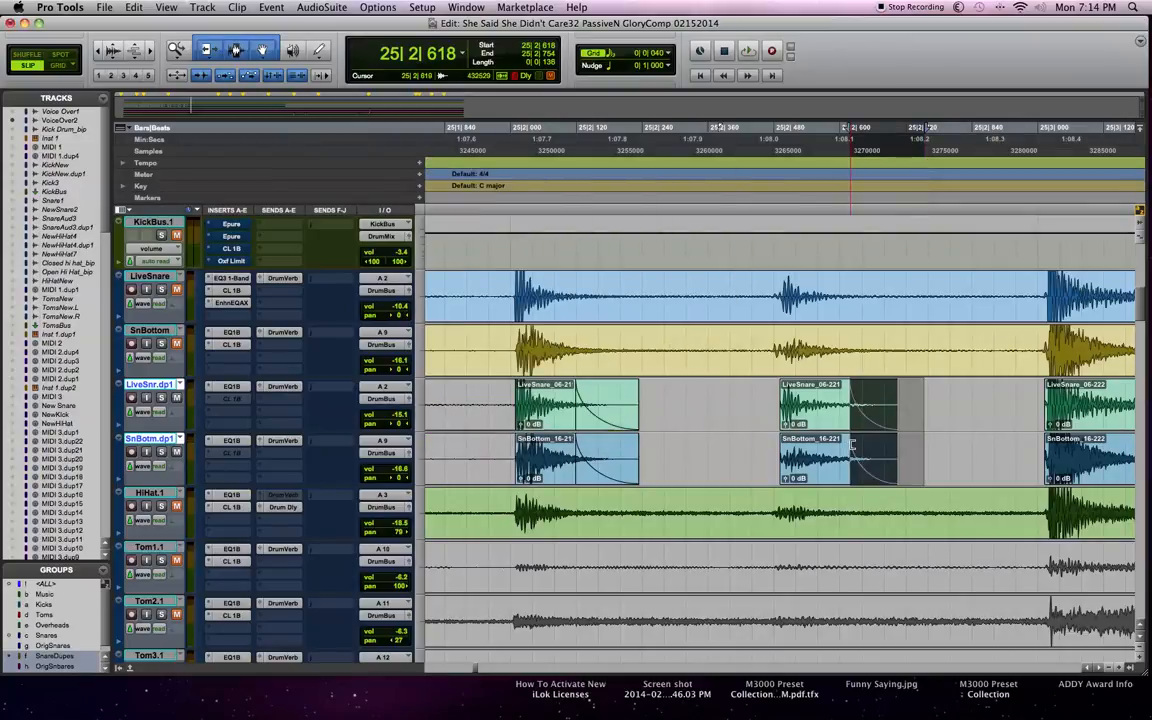
left_click(830, 478)
key("space")
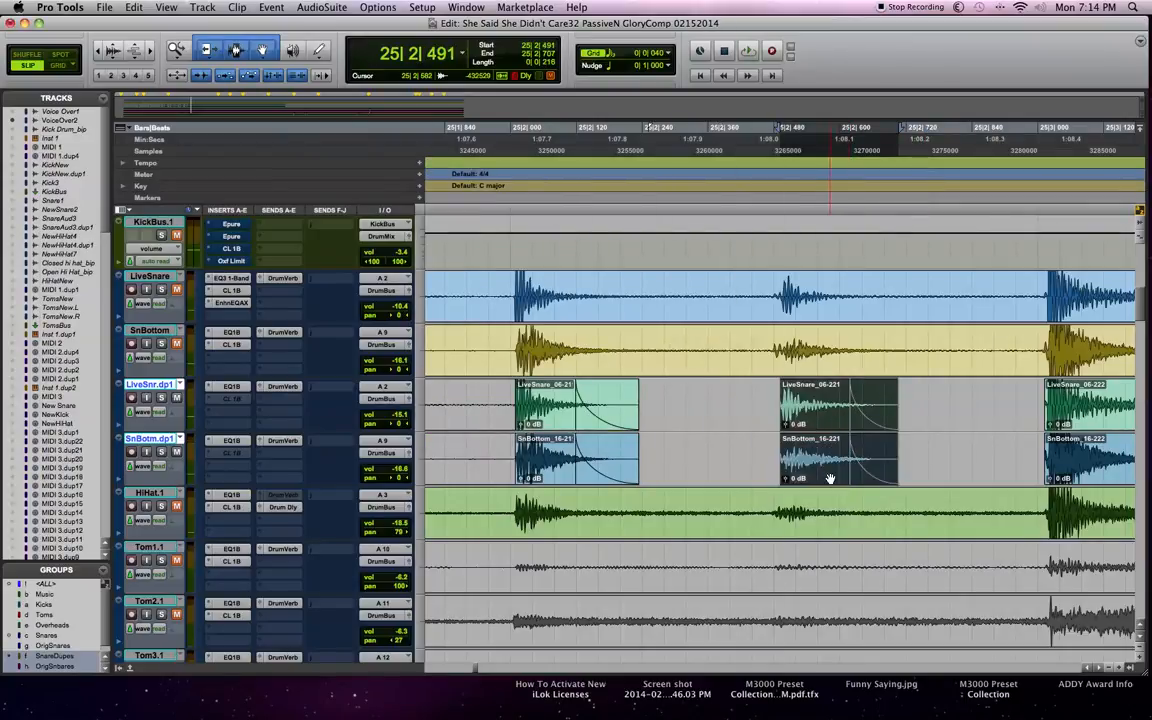
key("space")
Step: Select 25|2|484 to 25|2|498 around the start of both faded snare clips and separate them at the selection's end
scroll(830, 479, "up", 10)
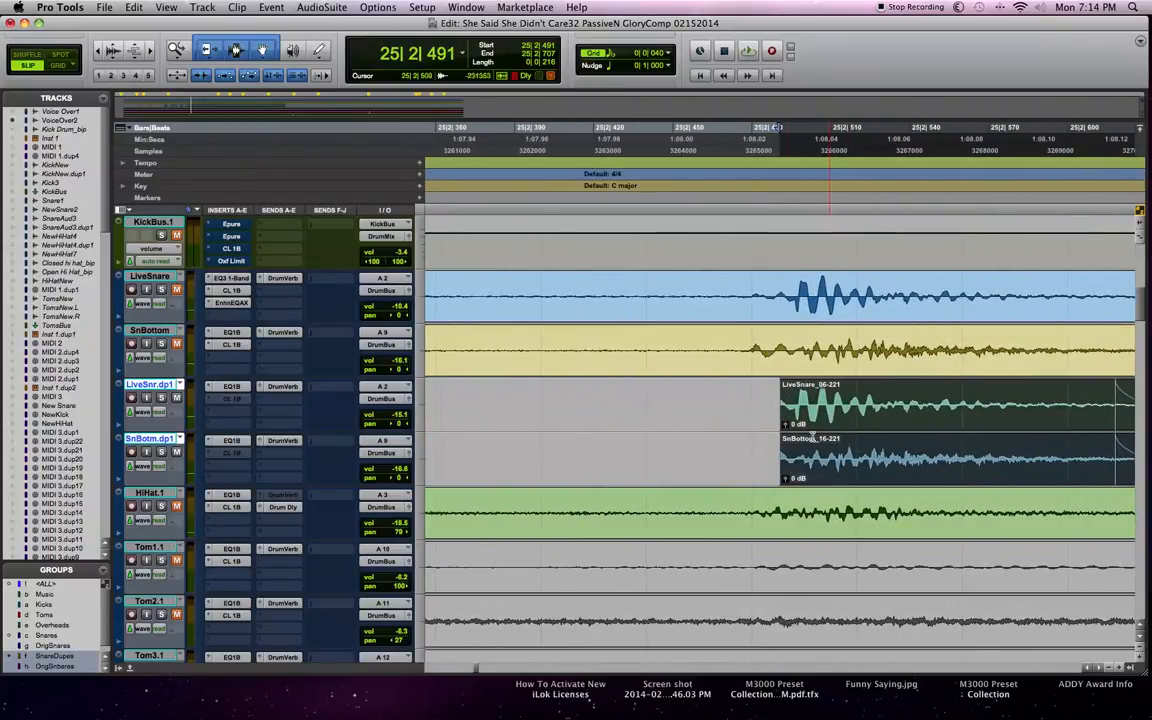
left_click_drag(760, 394, 797, 400)
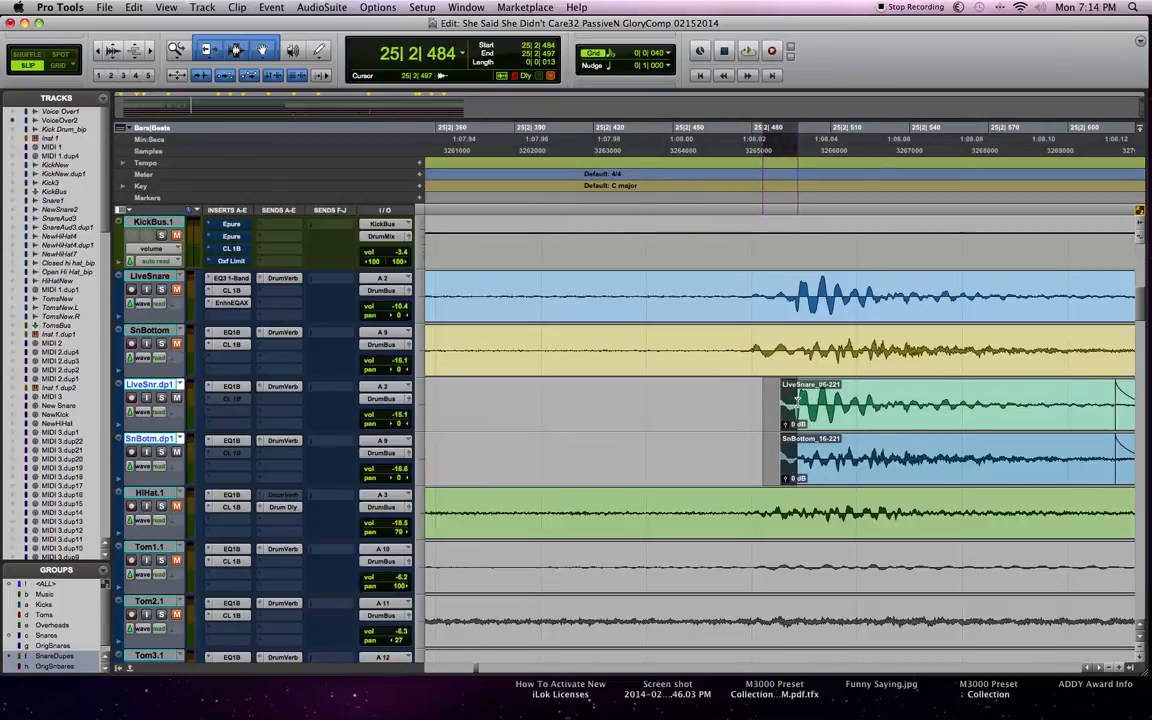
scroll(797, 400, "up", 3)
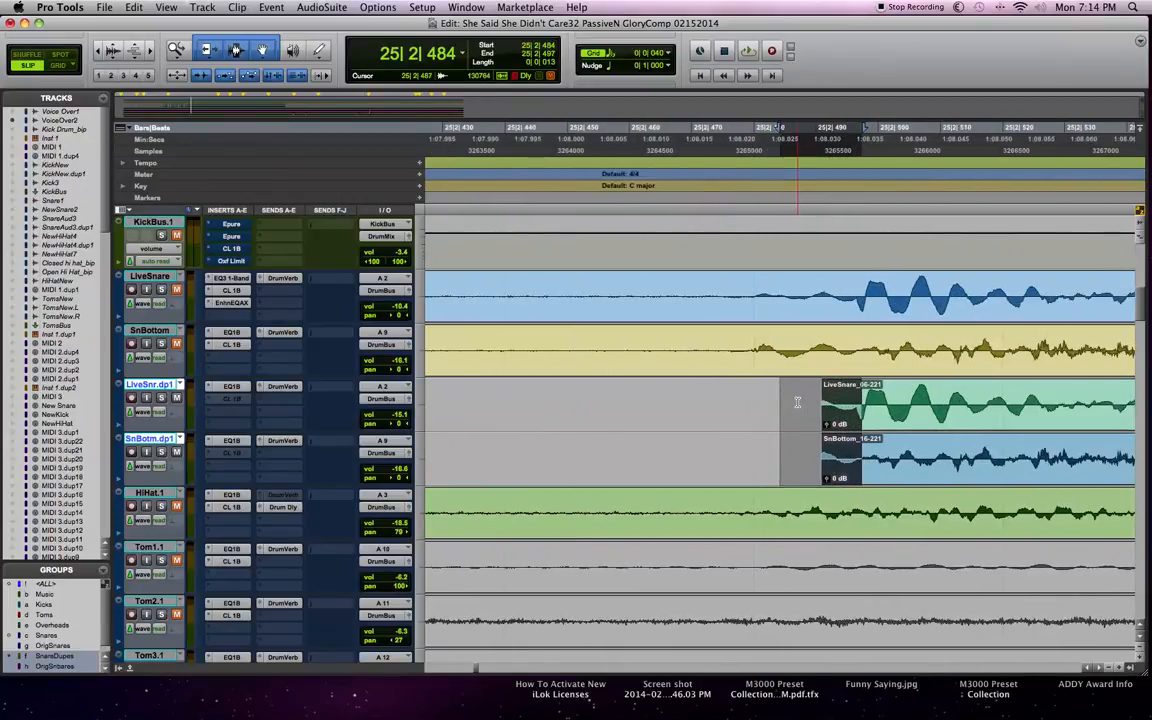
scroll(797, 401, "up", 2)
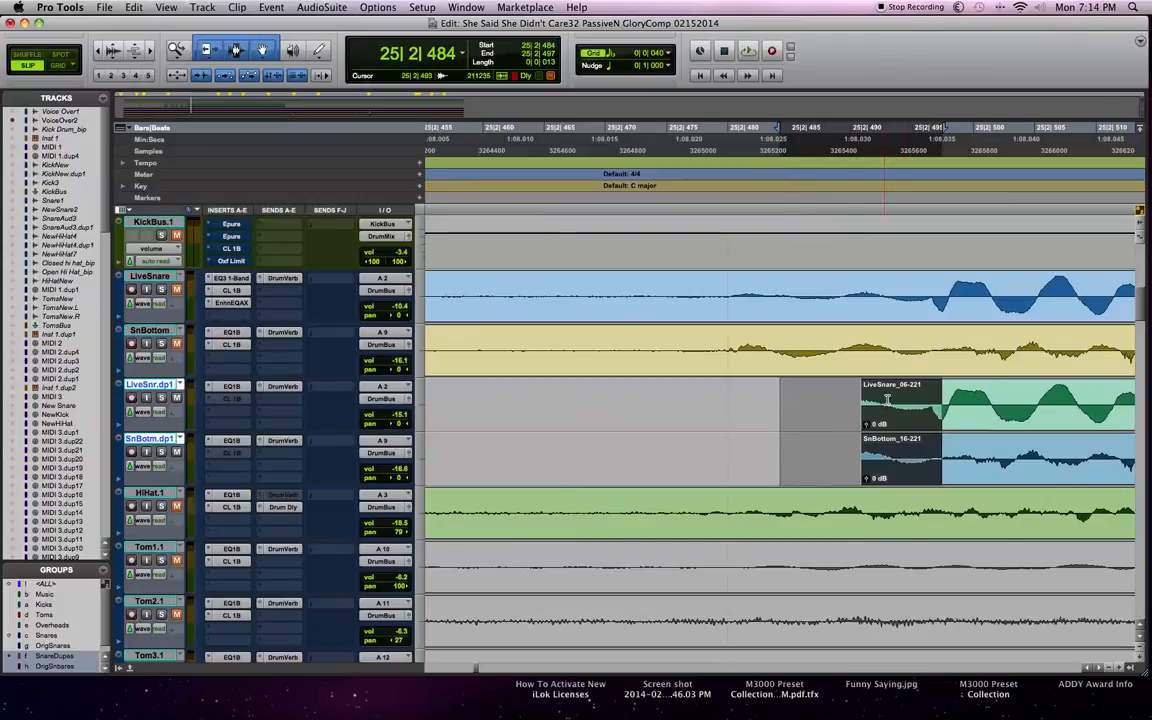
left_click_drag(939, 396, 948, 393)
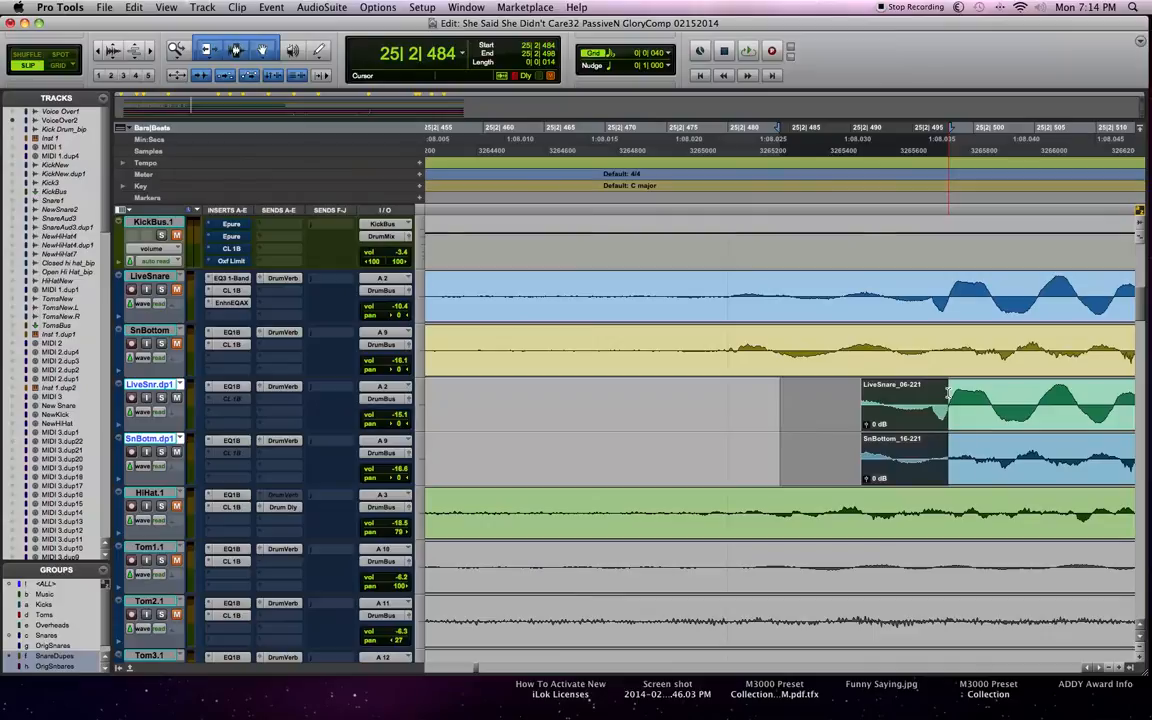
key("super+e")
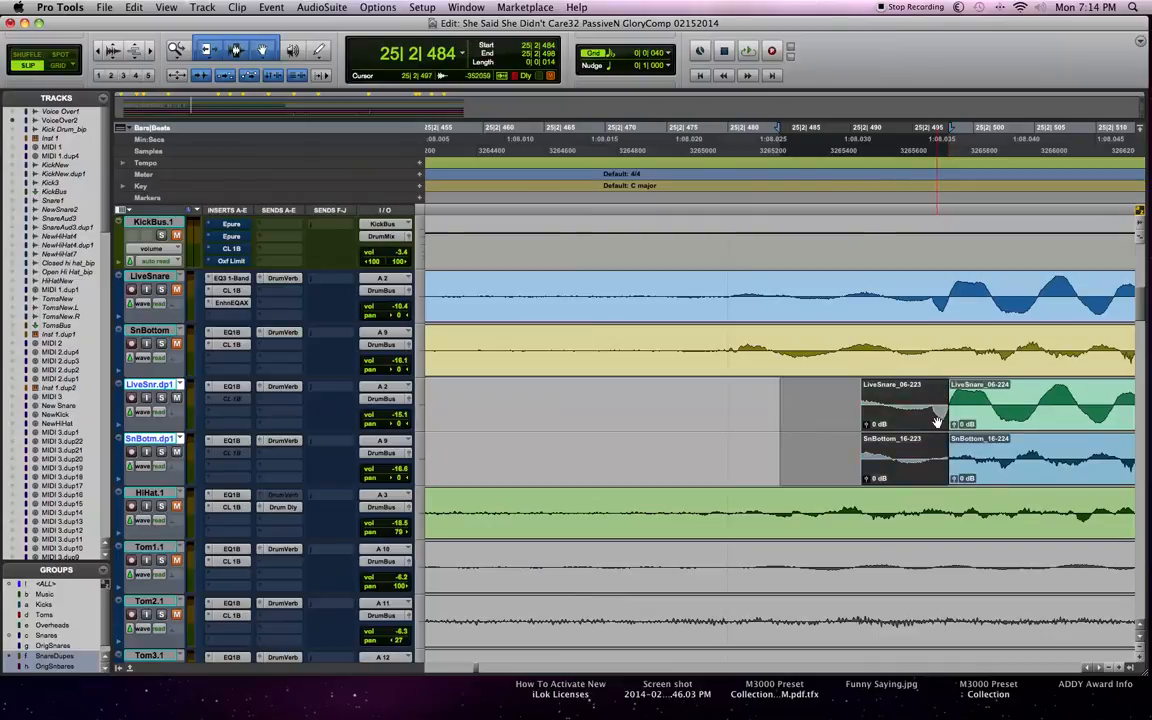
Step: Select the separated duplicate snare clips from 25|2|498 to 25|2|707 and audition them
scroll(980, 447, "down", 10)
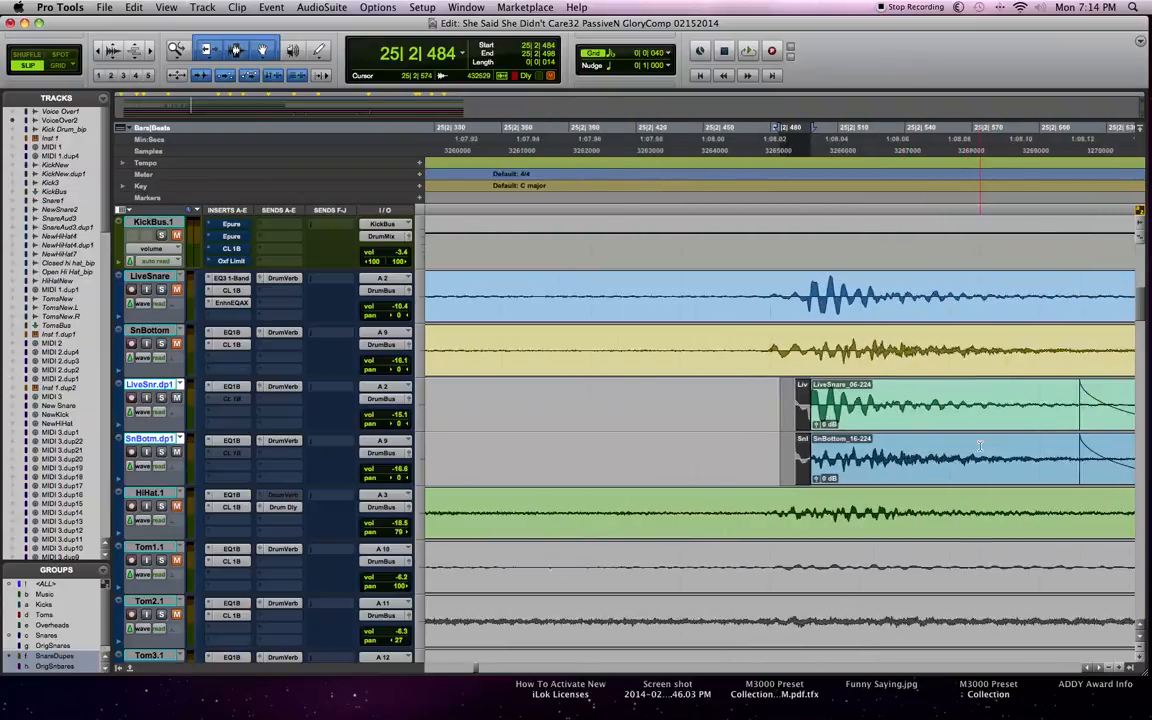
left_click(892, 476)
key("space")
key("space")
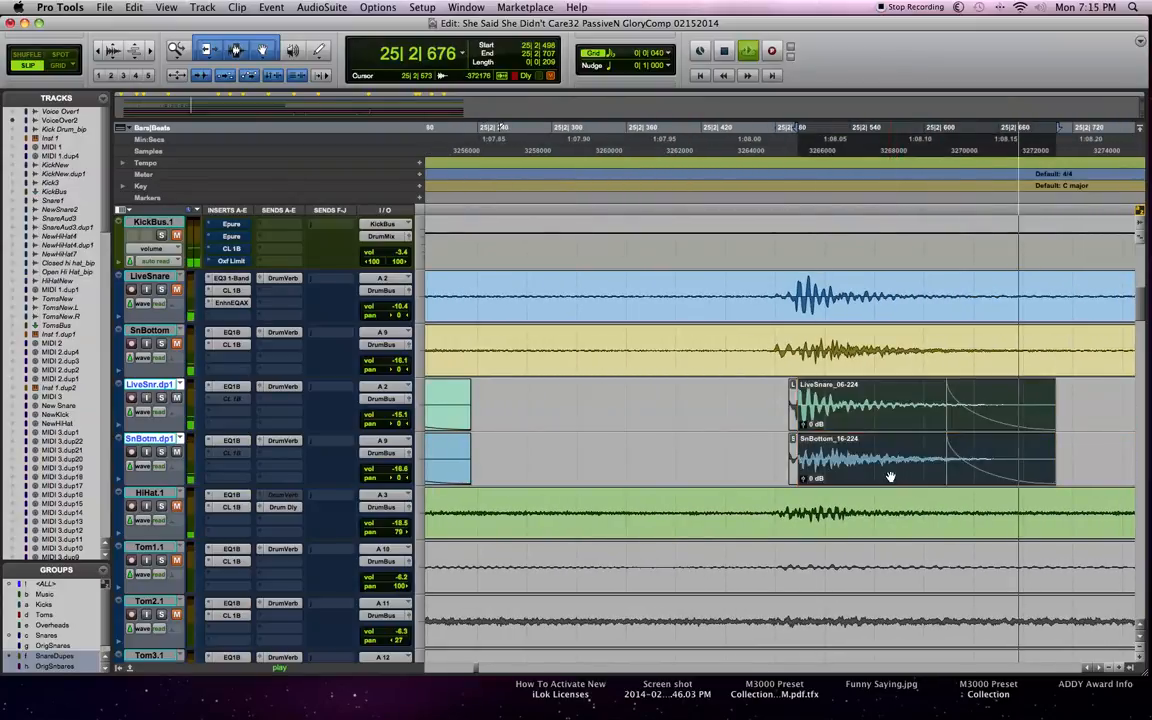
key("space")
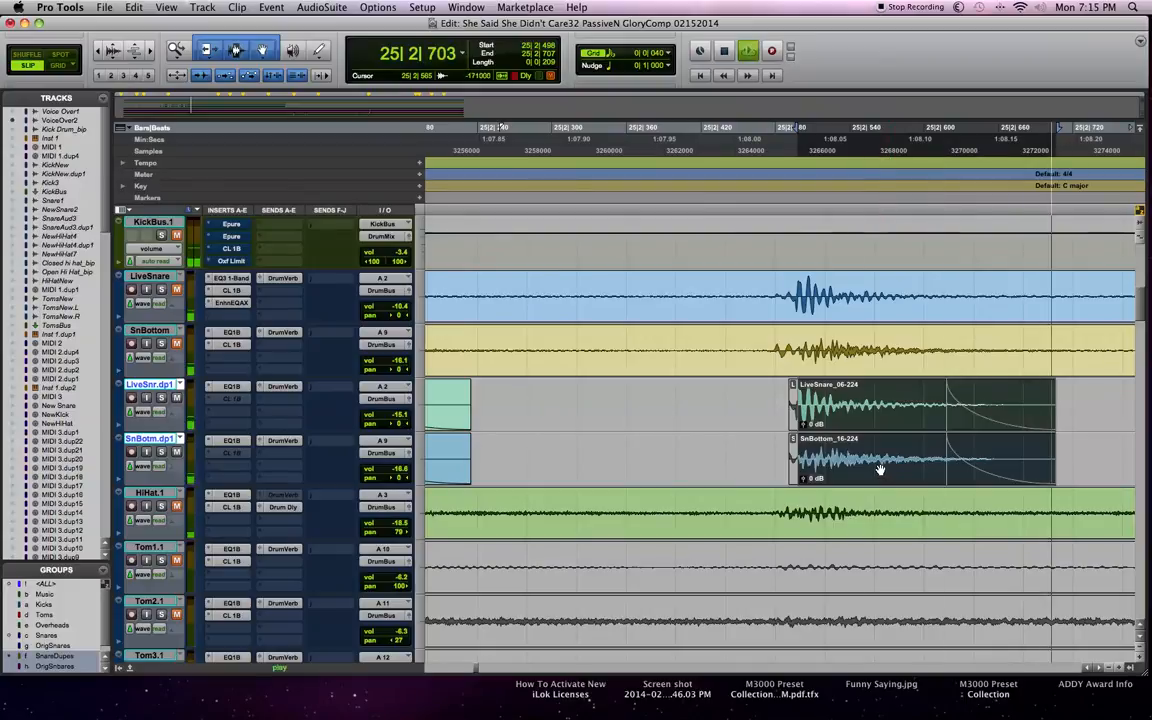
key("space")
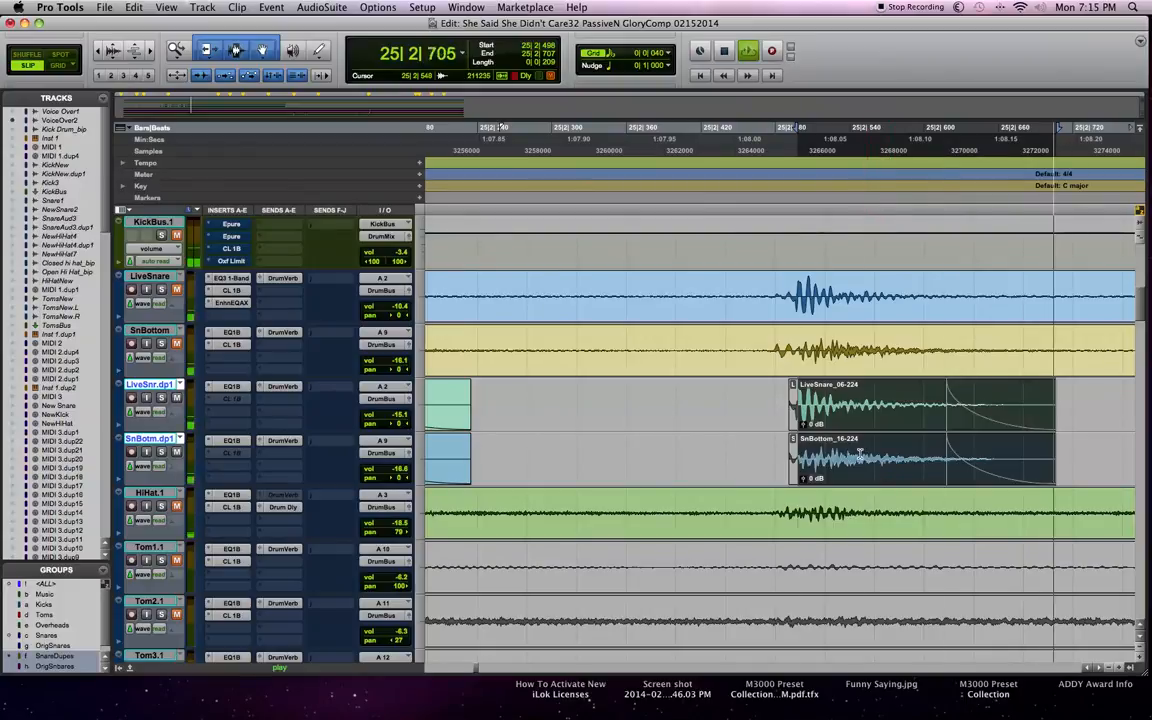
Step: Audition the duplicate snare clips starting at 25|2|009 and 25|2|498 in turn, ending with the earlier pair selected
scroll(862, 455, "left", 5)
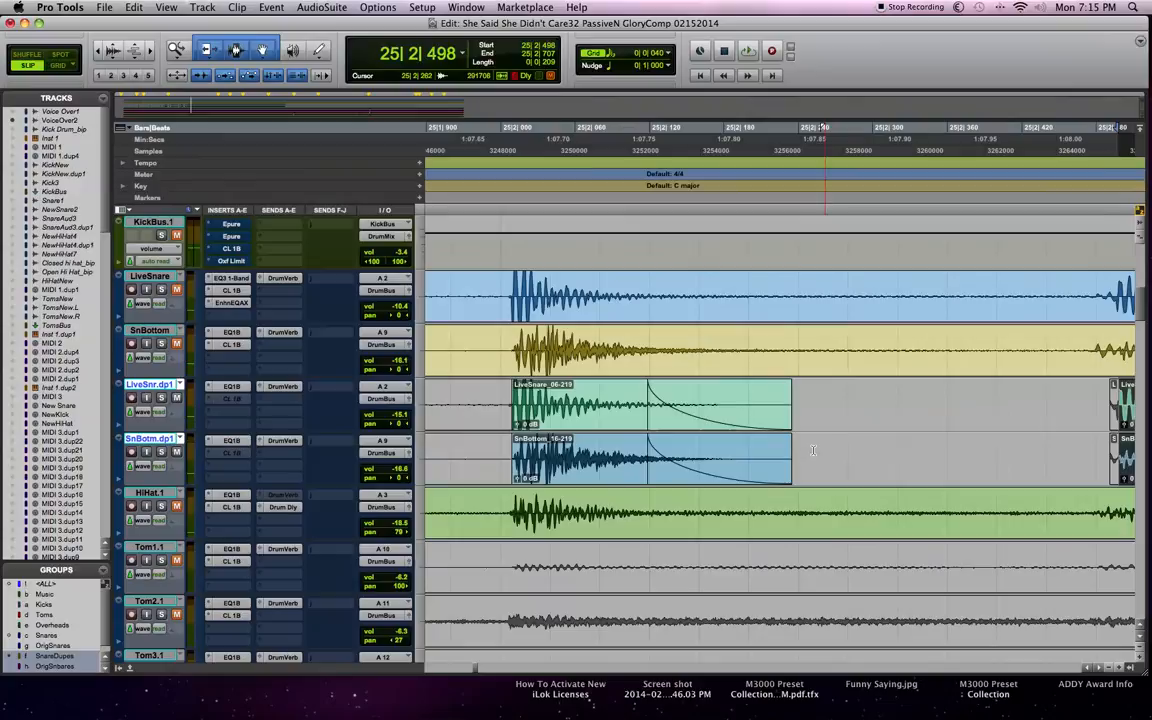
left_click(632, 468)
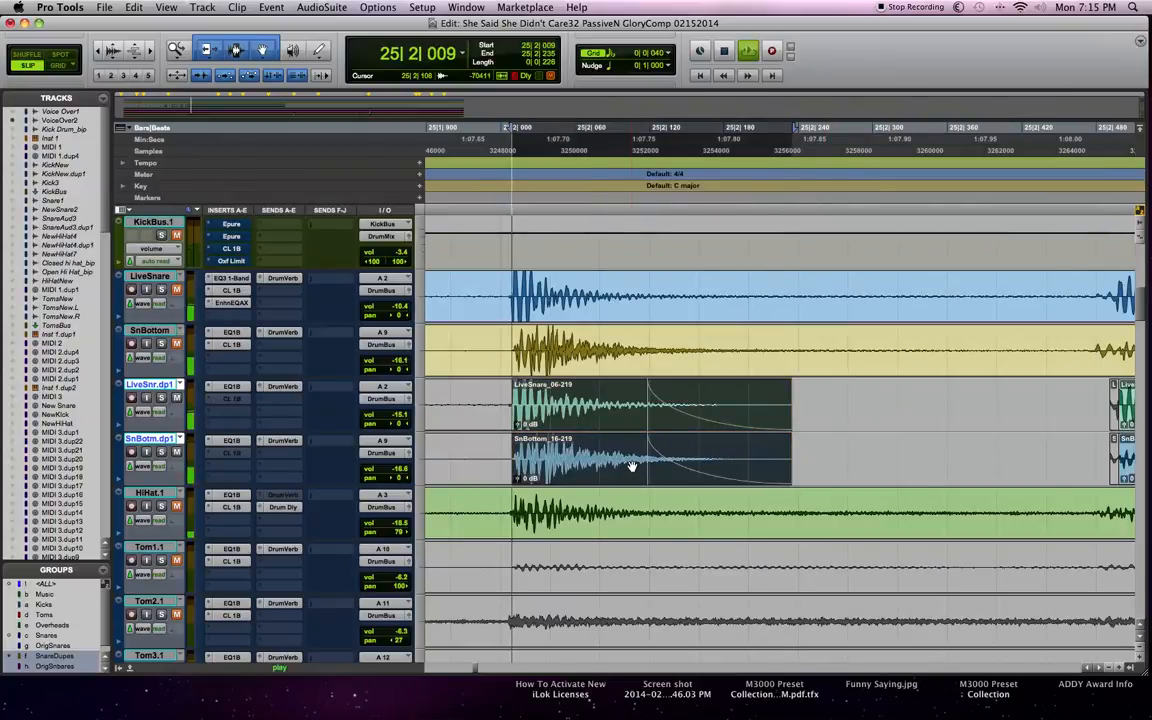
scroll(632, 468, "right", 5)
left_click(676, 470)
key("space")
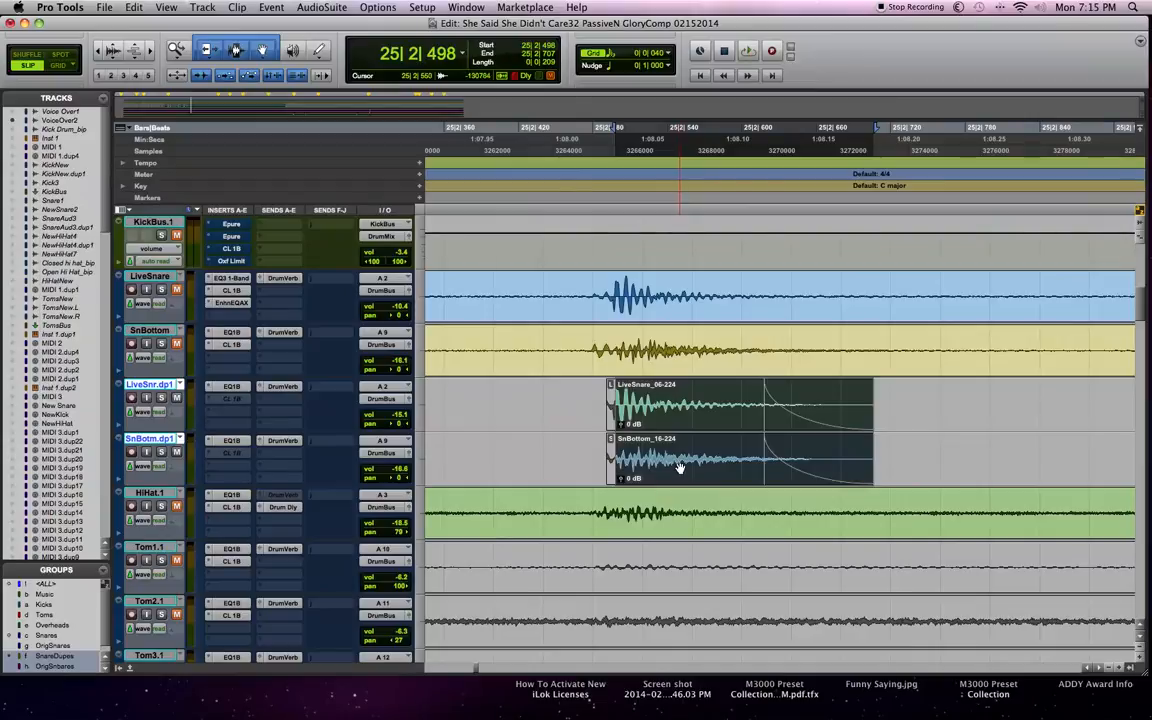
scroll(678, 469, "left", 8)
left_click(676, 468)
left_click(617, 465)
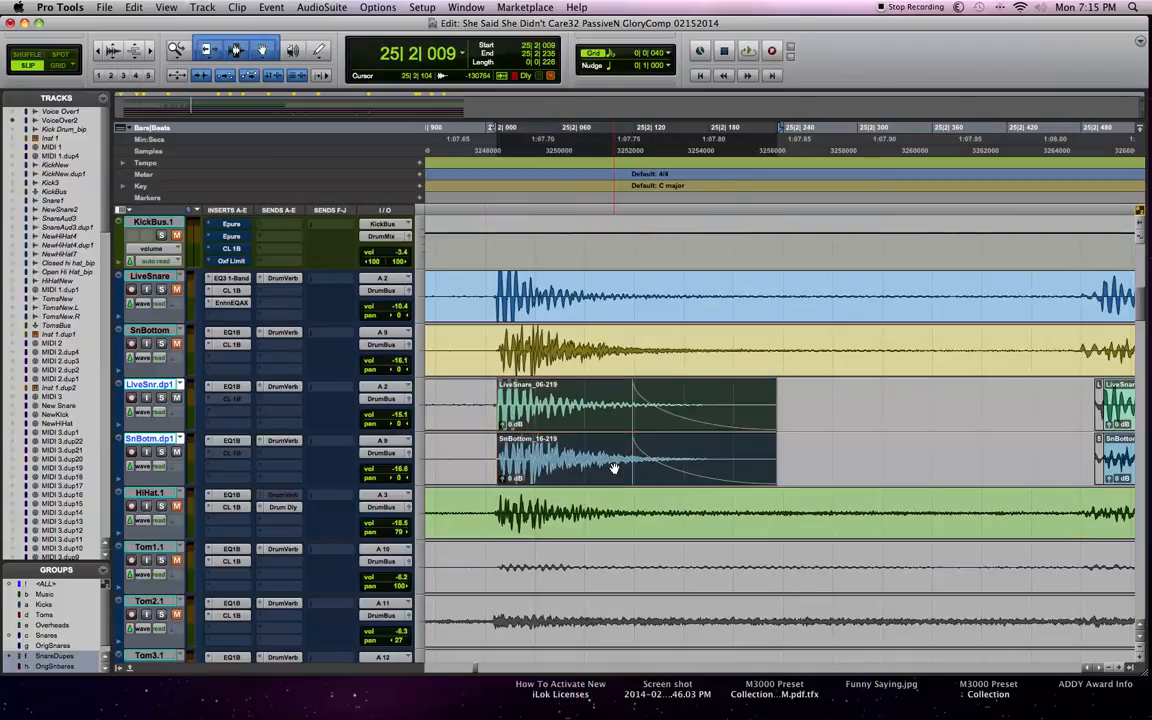
Step: Select the duplicate snare clips from 25|2|498 to 25|2|707 and play them twice
scroll(625, 465, "right", 8)
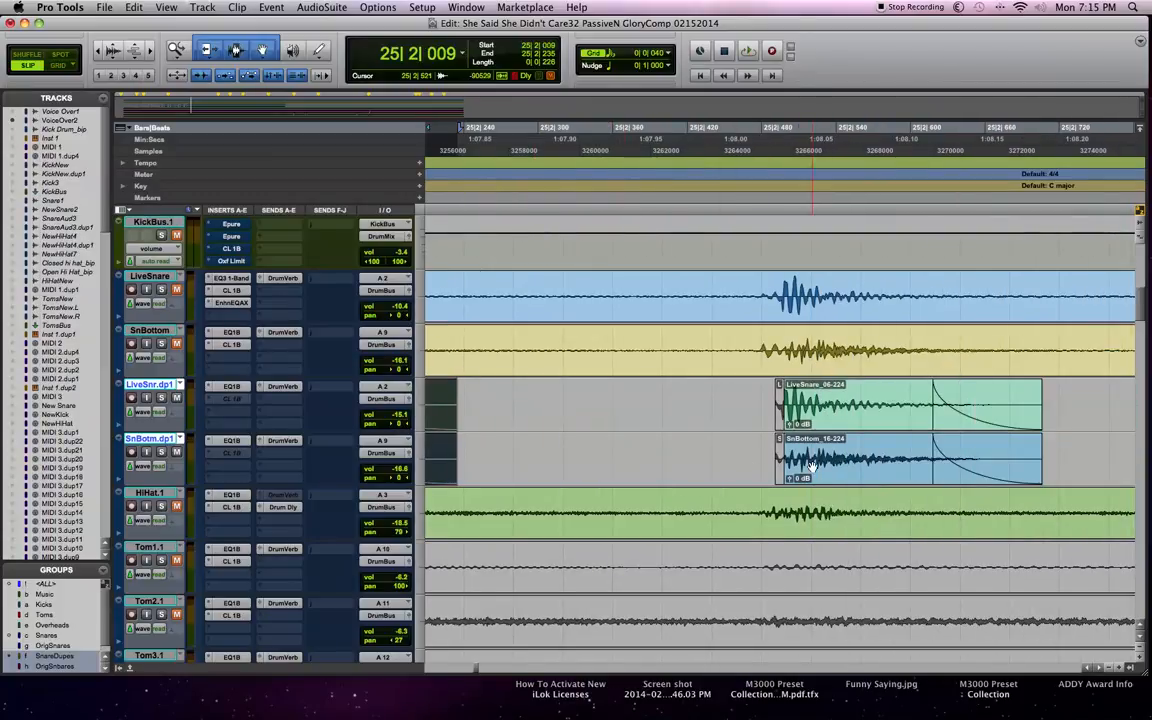
left_click(811, 466)
key("space")
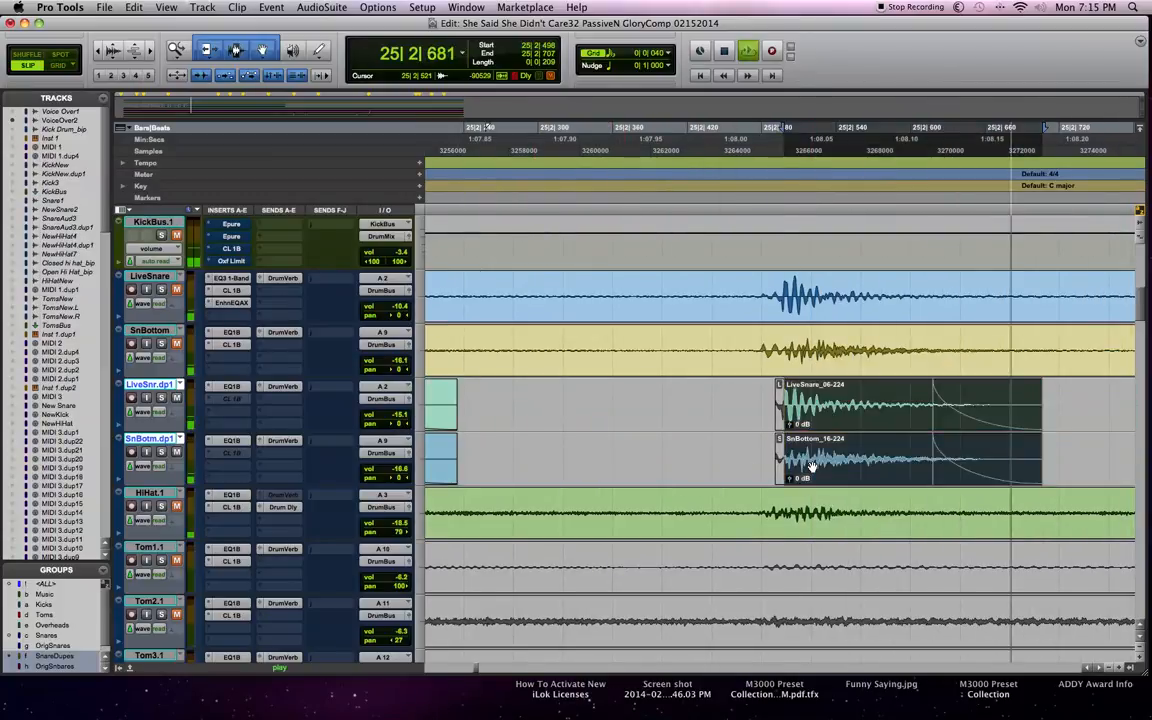
key("space")
key("space")
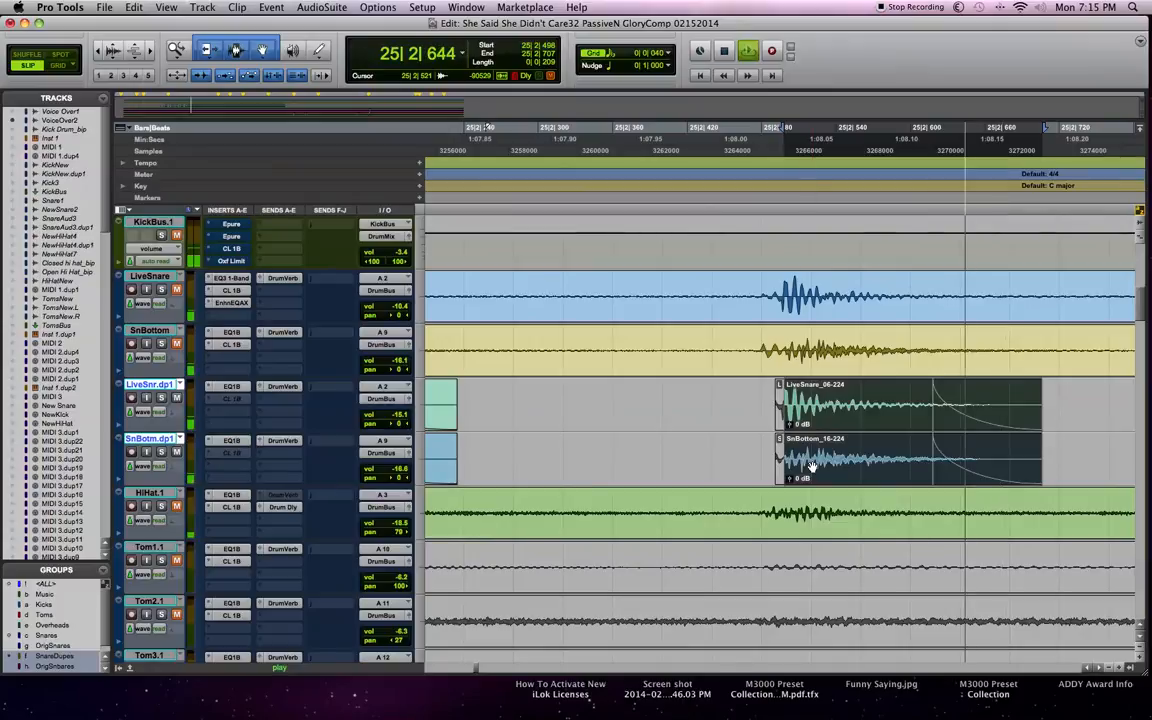
key("space")
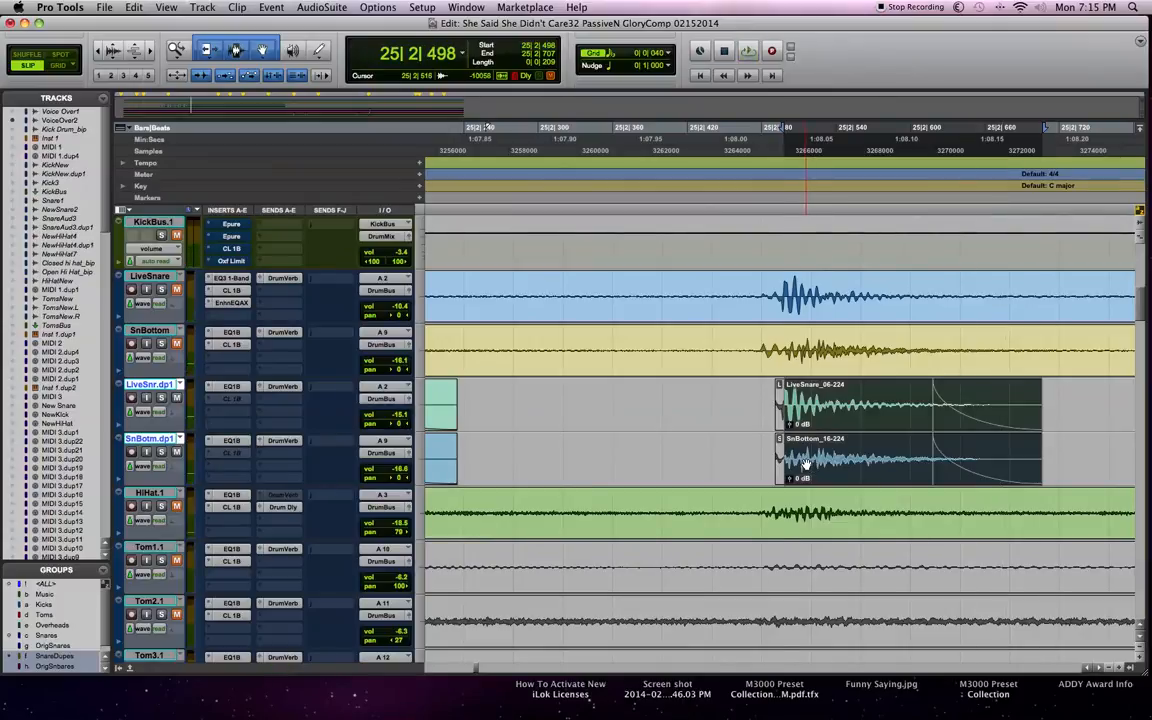
Step: Extend the duplicate snare selection back to 24|3|926, ending at 25|2|707, and audition it
scroll(806, 464, "left", 10)
scroll(805, 464, "down", 5)
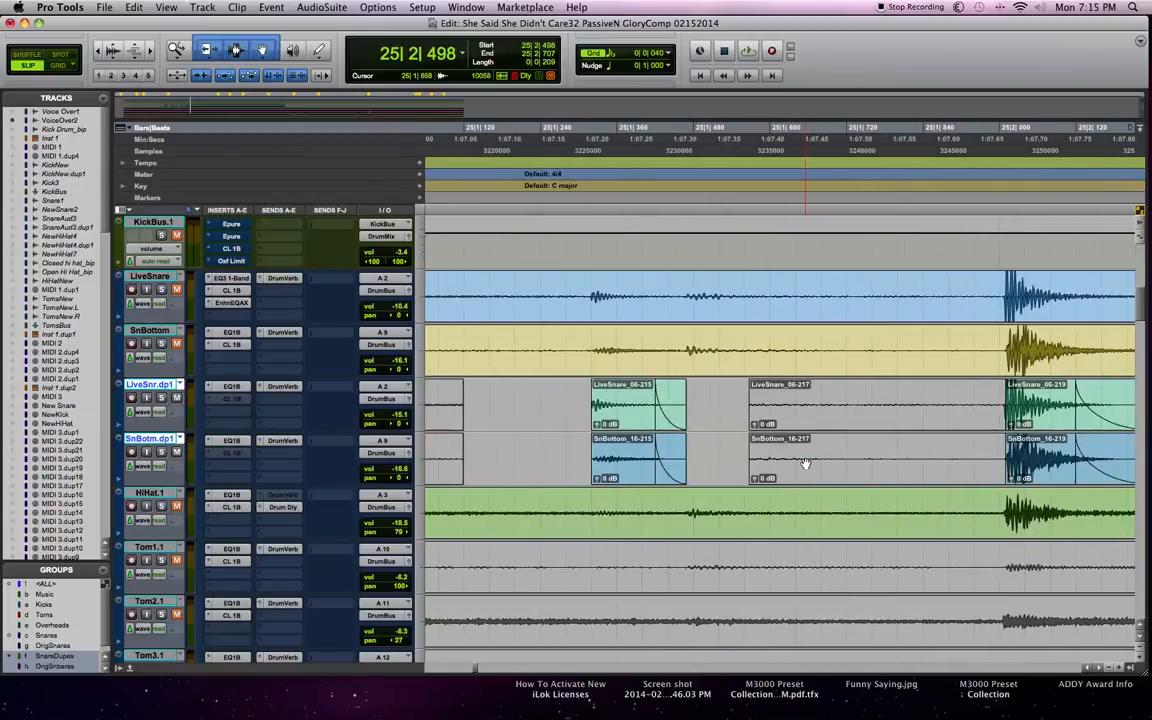
scroll(806, 464, "left", 5)
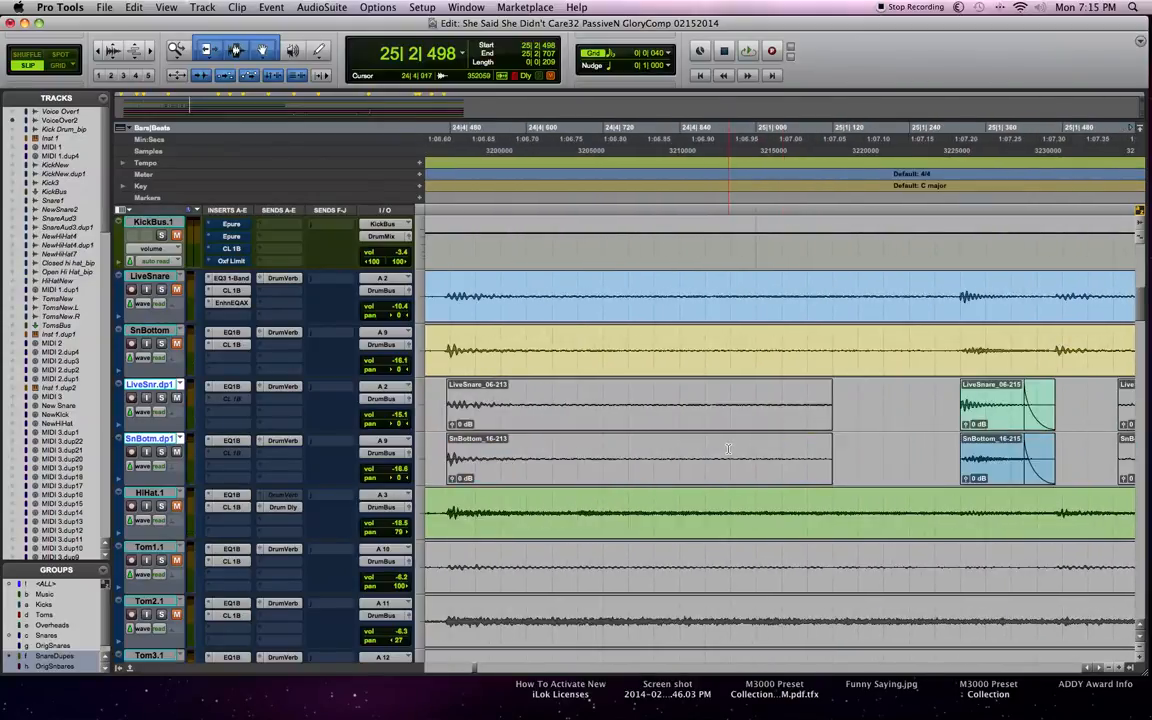
scroll(725, 449, "left", 5)
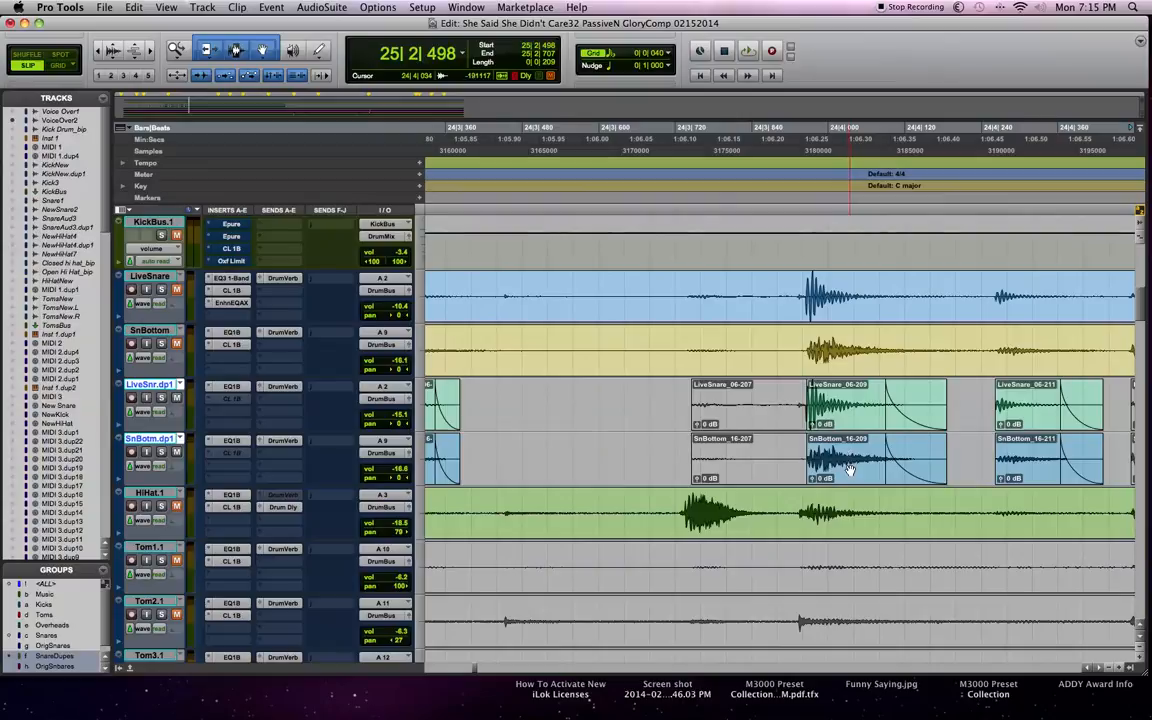
left_click(846, 467)
key("space")
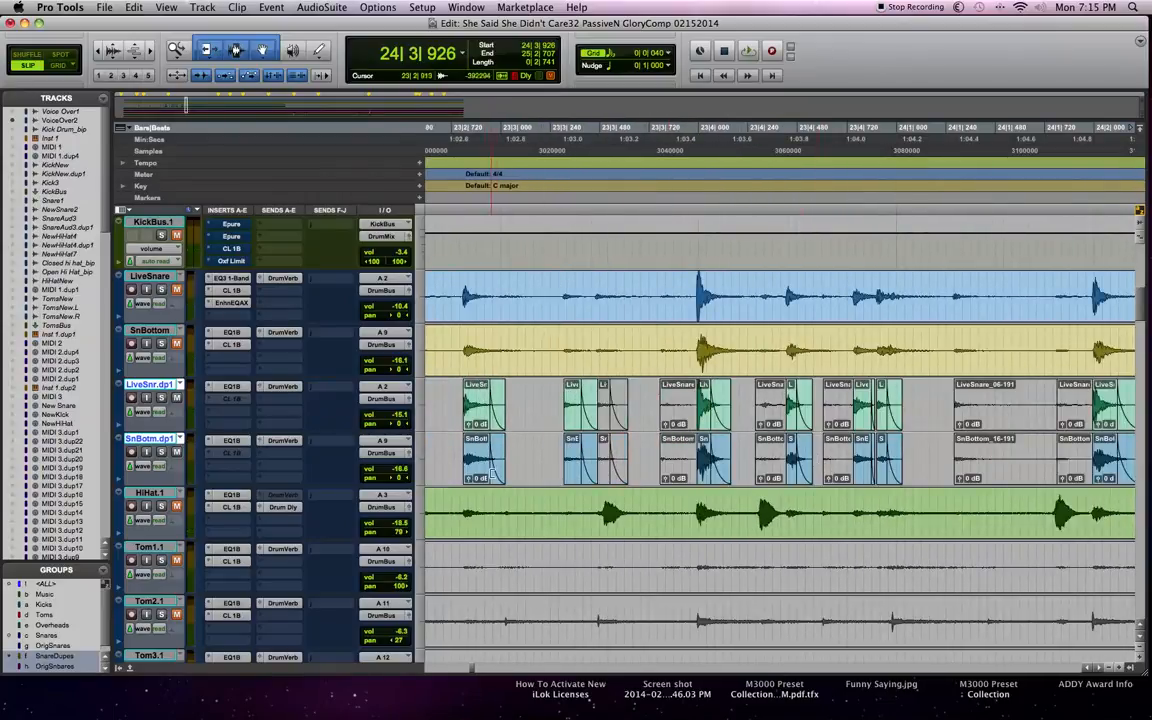
Step: Extend the duplicate snare selection back to 23|2|777 and play the passage several times to judge the edited clips
left_click(475, 480, "shift")
key("space")
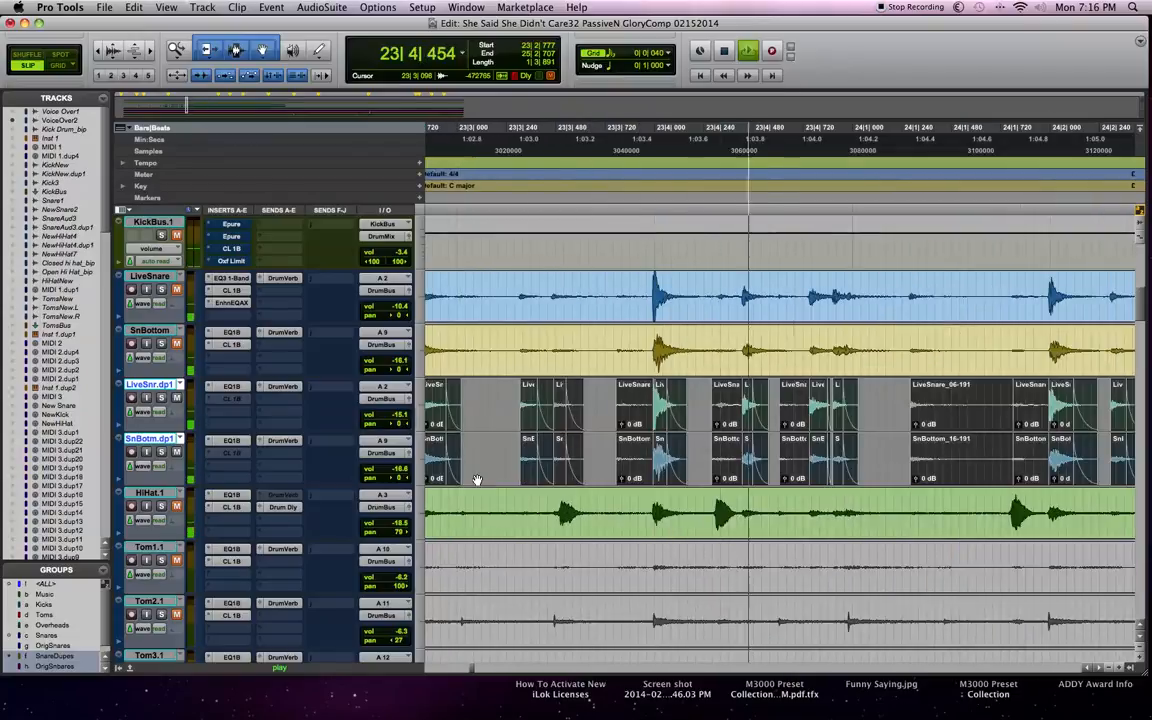
key("space")
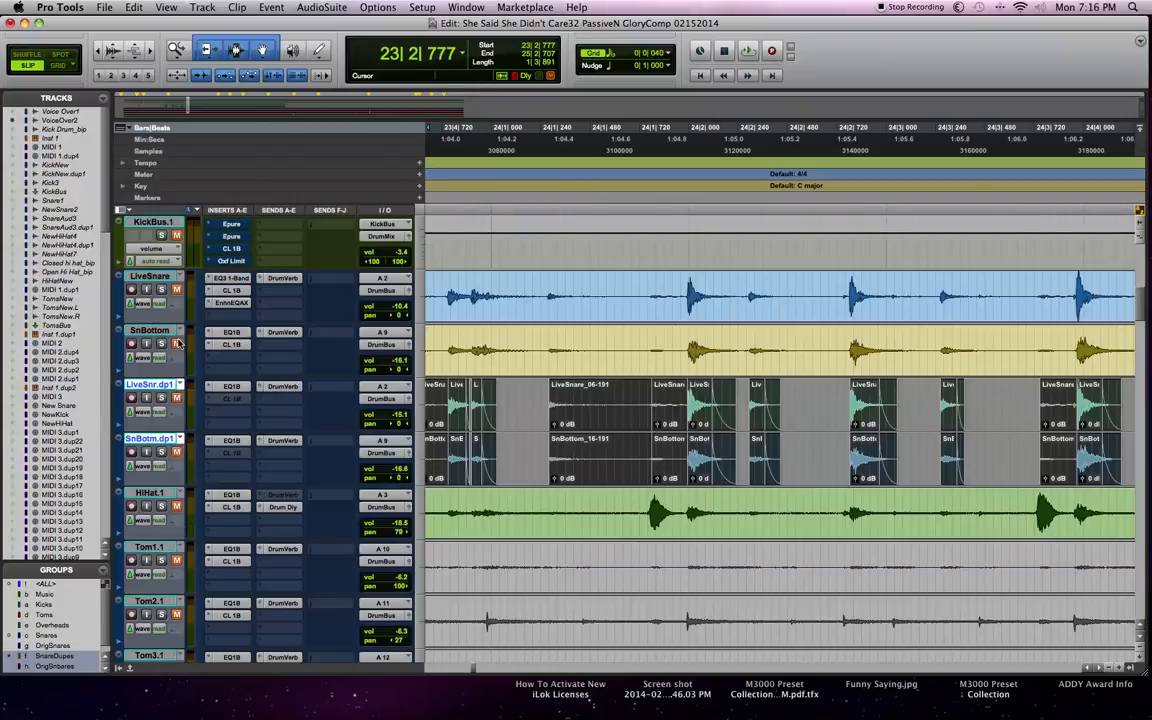
key("space")
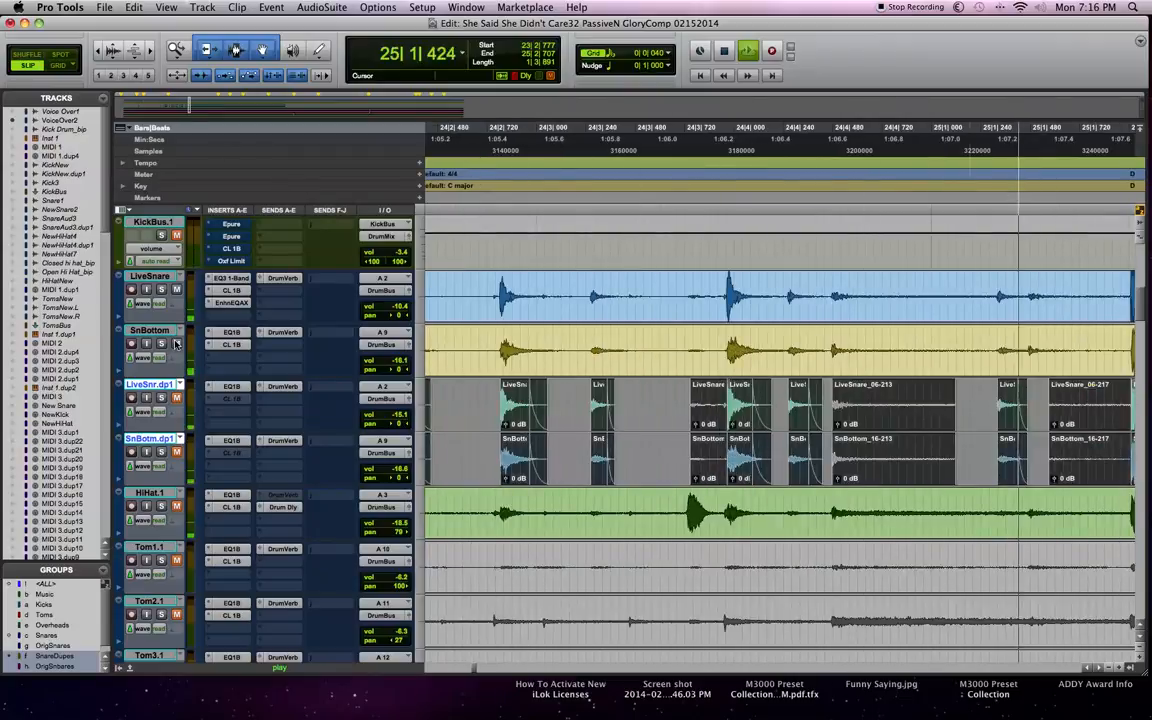
key("space")
key("space")
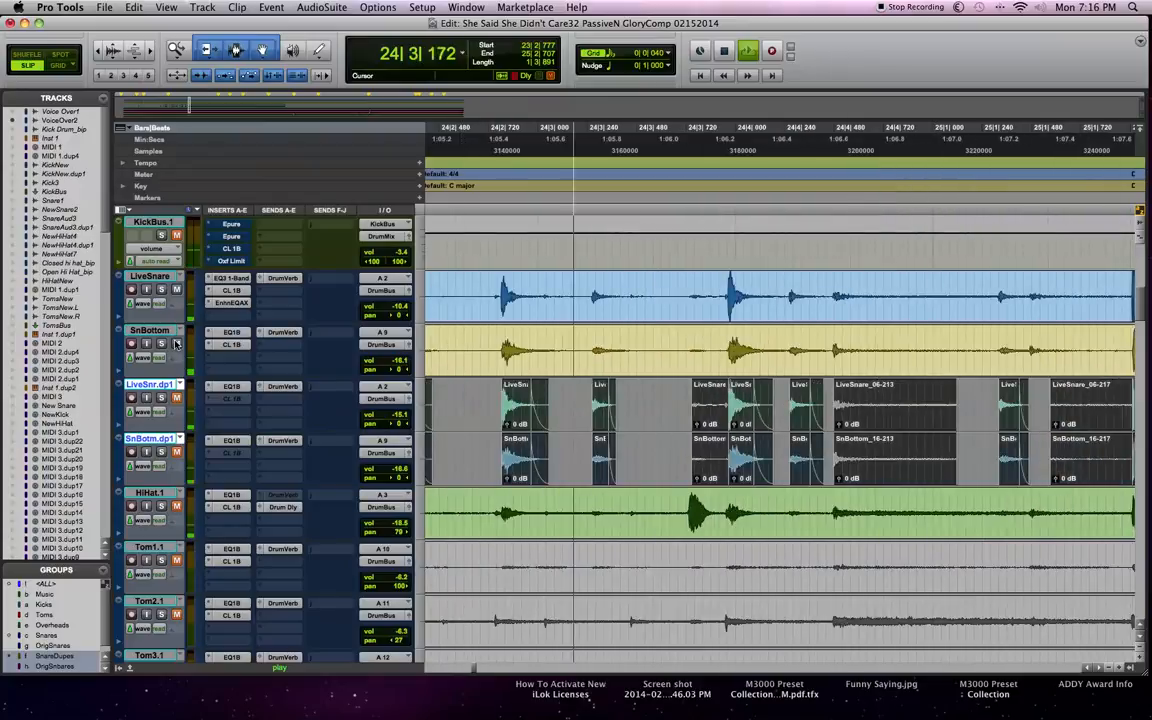
key("space")
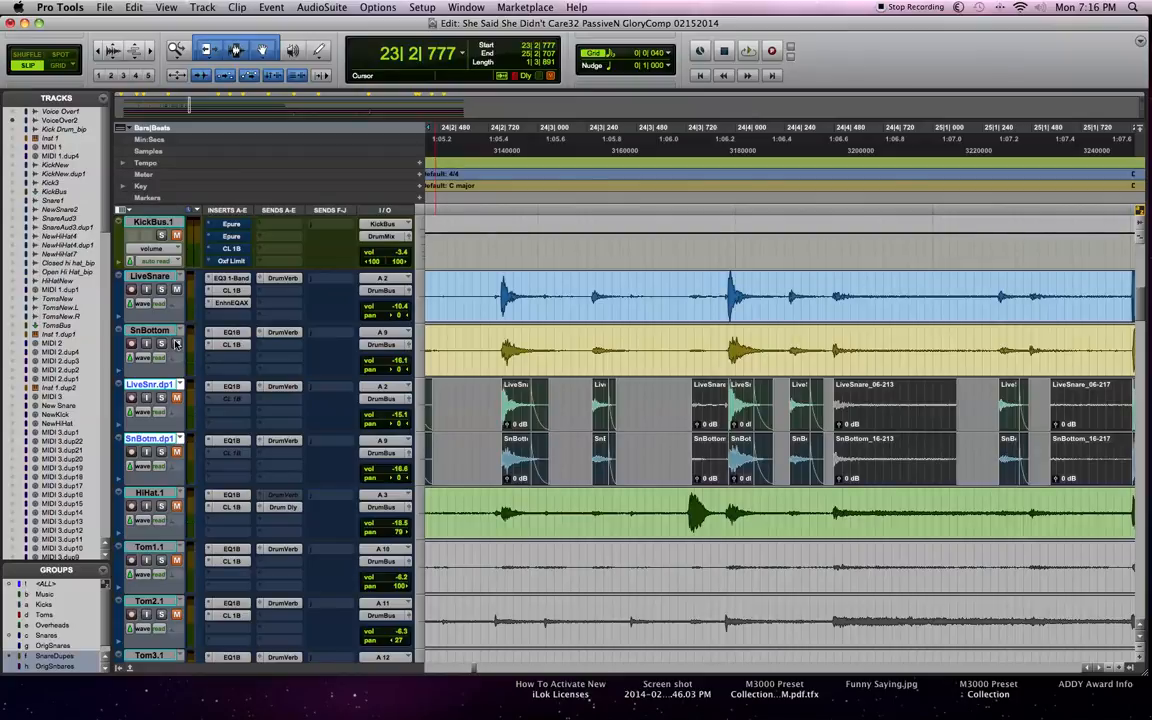
Step: Select the OvrhdLt and OvrHdRt tracks in turn and compare the overheads with the snare and kick tracks above them
scroll(183, 357, "down", 7)
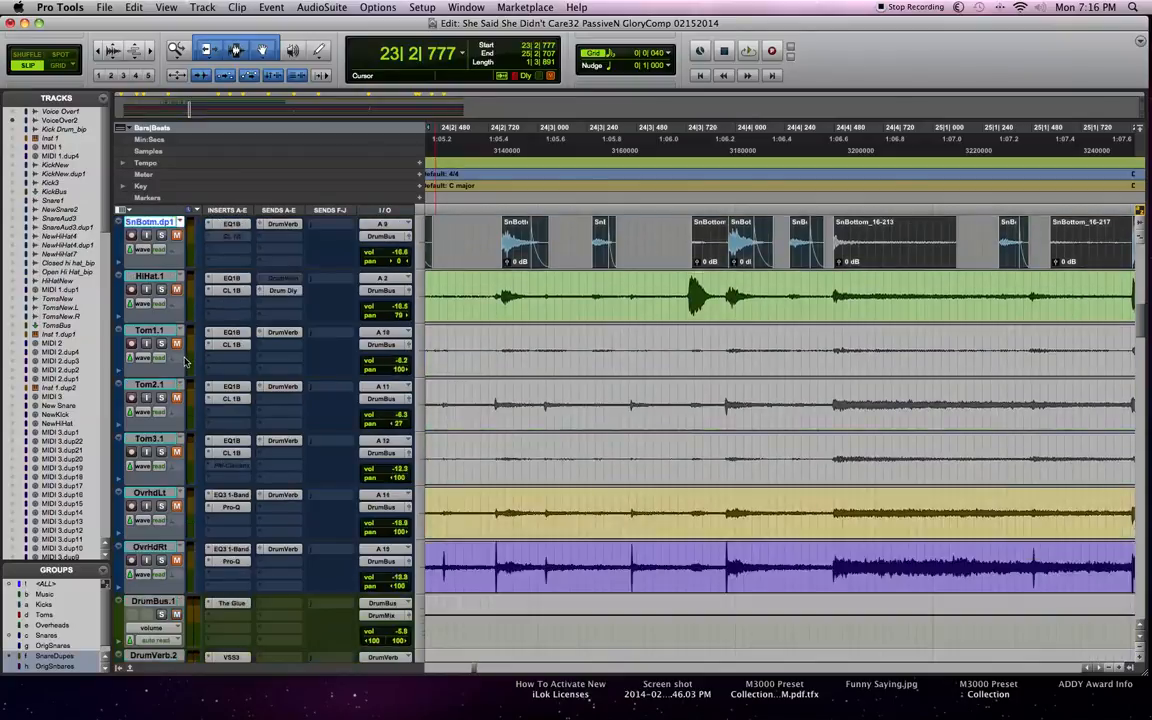
left_click(150, 330)
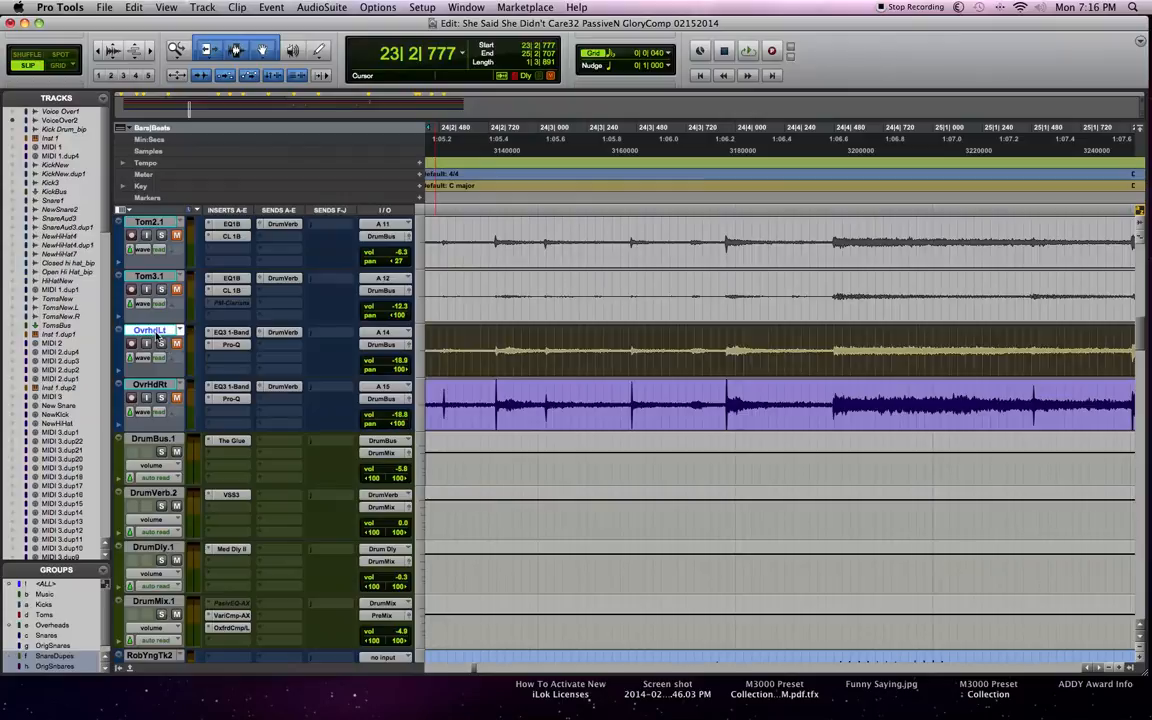
left_click(172, 388)
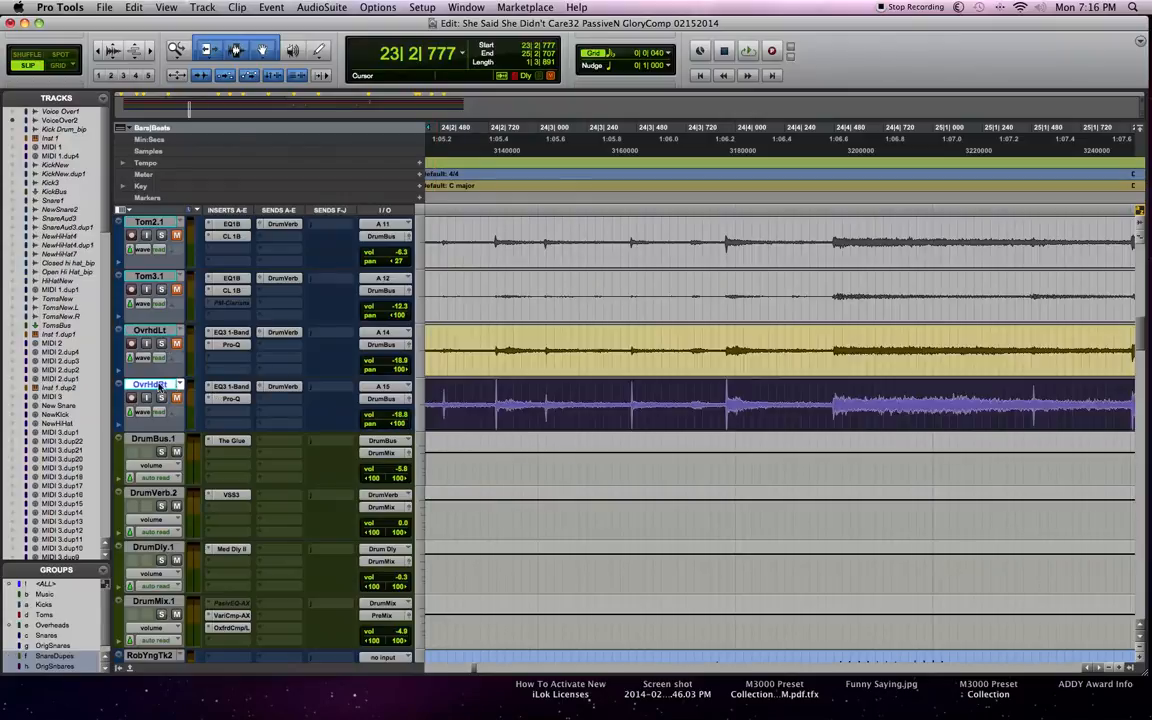
scroll(518, 417, "up", 5)
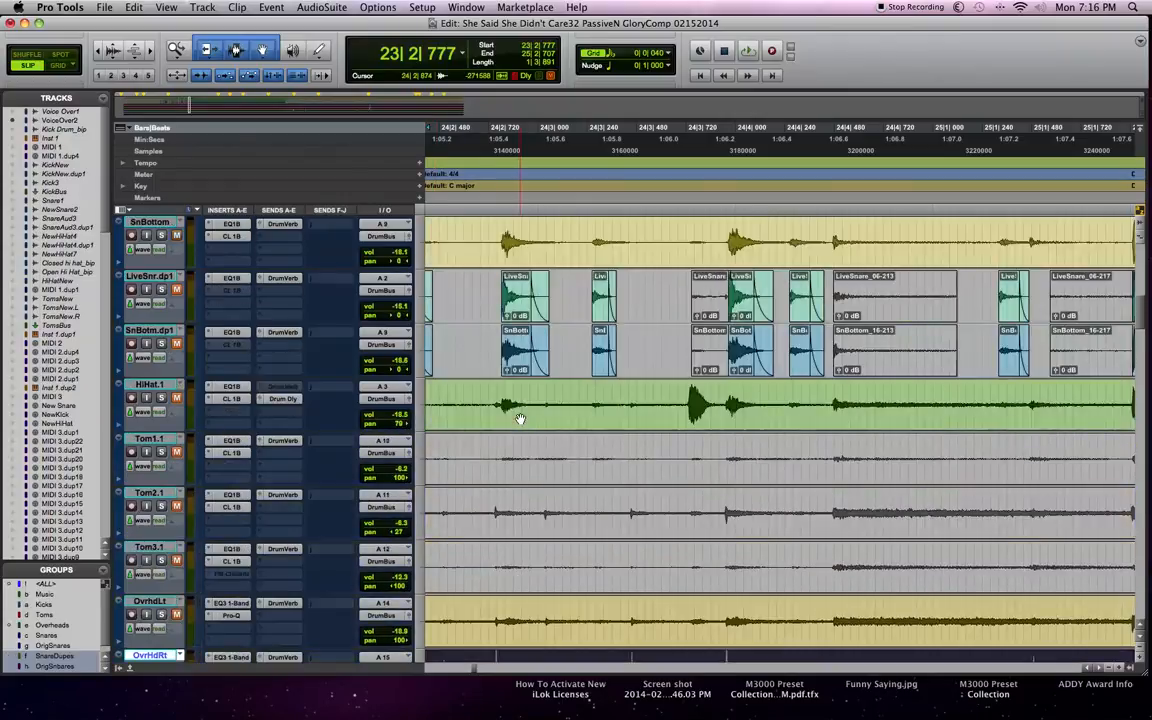
scroll(520, 418, "up", 2)
scroll(520, 418, "right", 2)
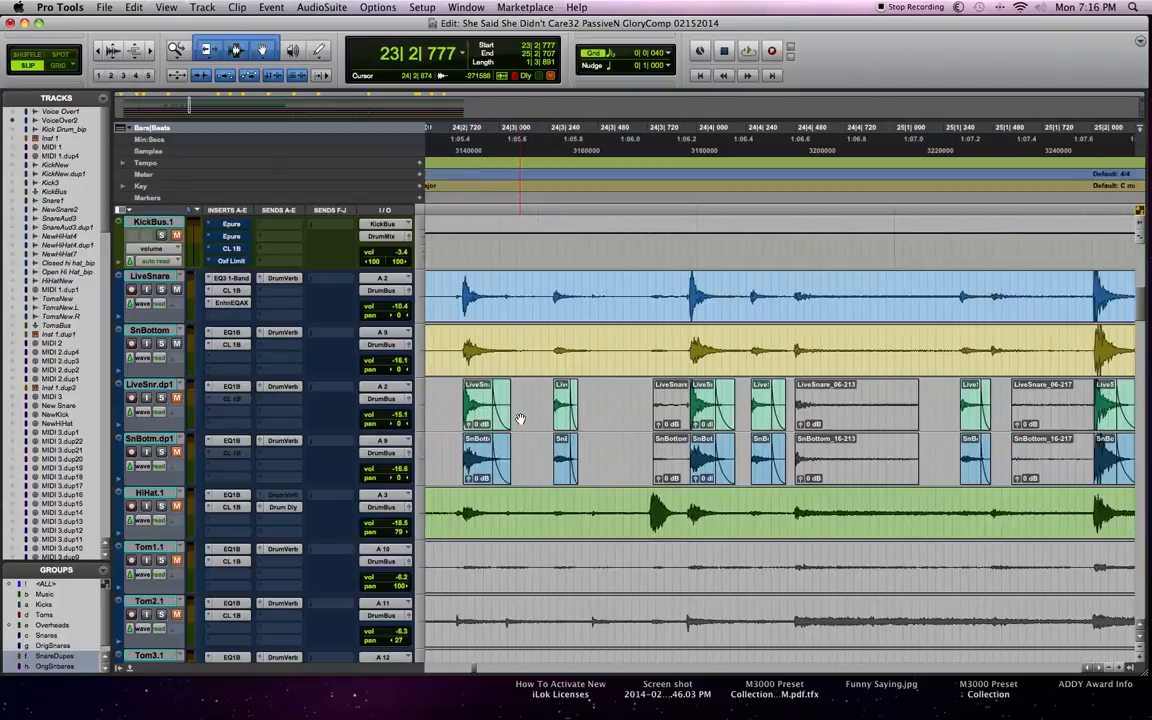
scroll(520, 418, "up", 3)
scroll(520, 418, "down", 1)
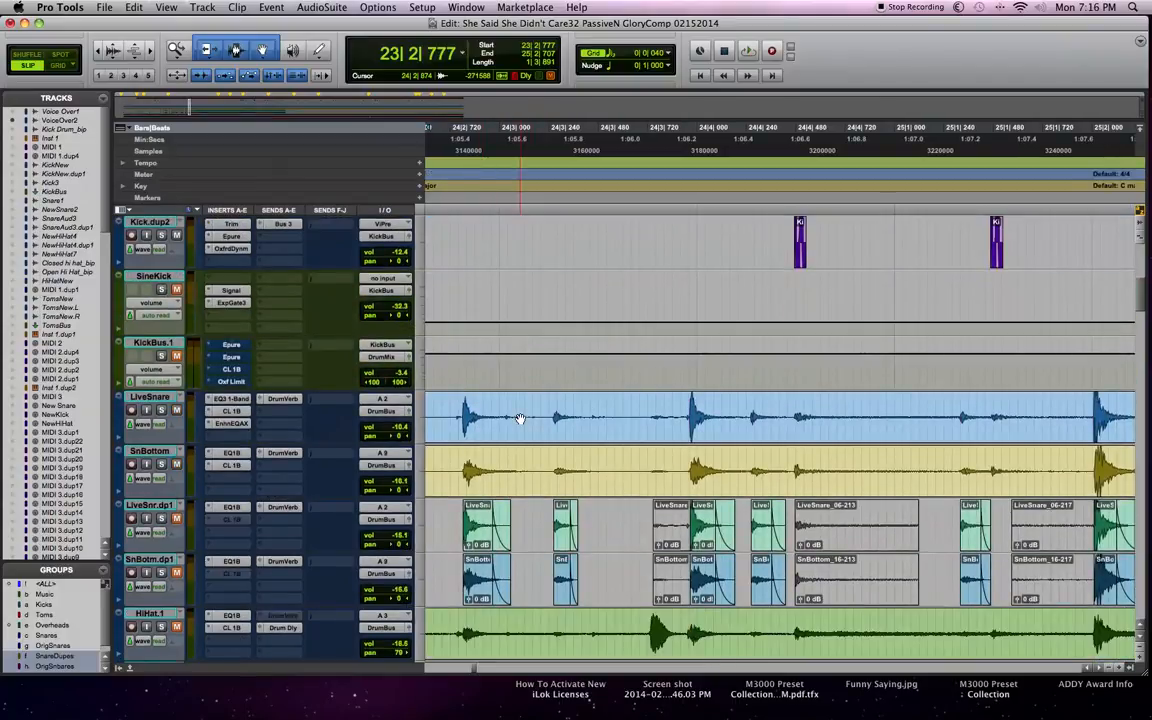
scroll(520, 418, "left", 15)
scroll(518, 418, "down", 4)
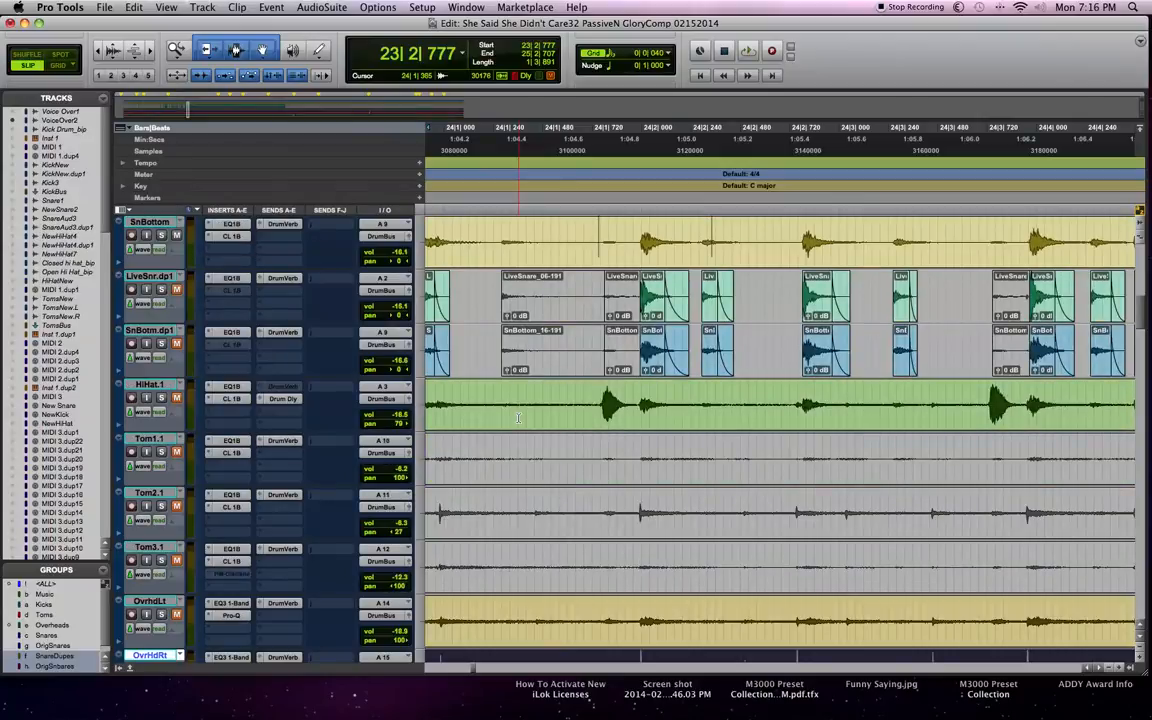
Step: Move the edit selection from the OvrHdRt track up to the two duplicate snare tracks
key("p")
key("p")
key("p")
key("p")
key("p")
key("p")
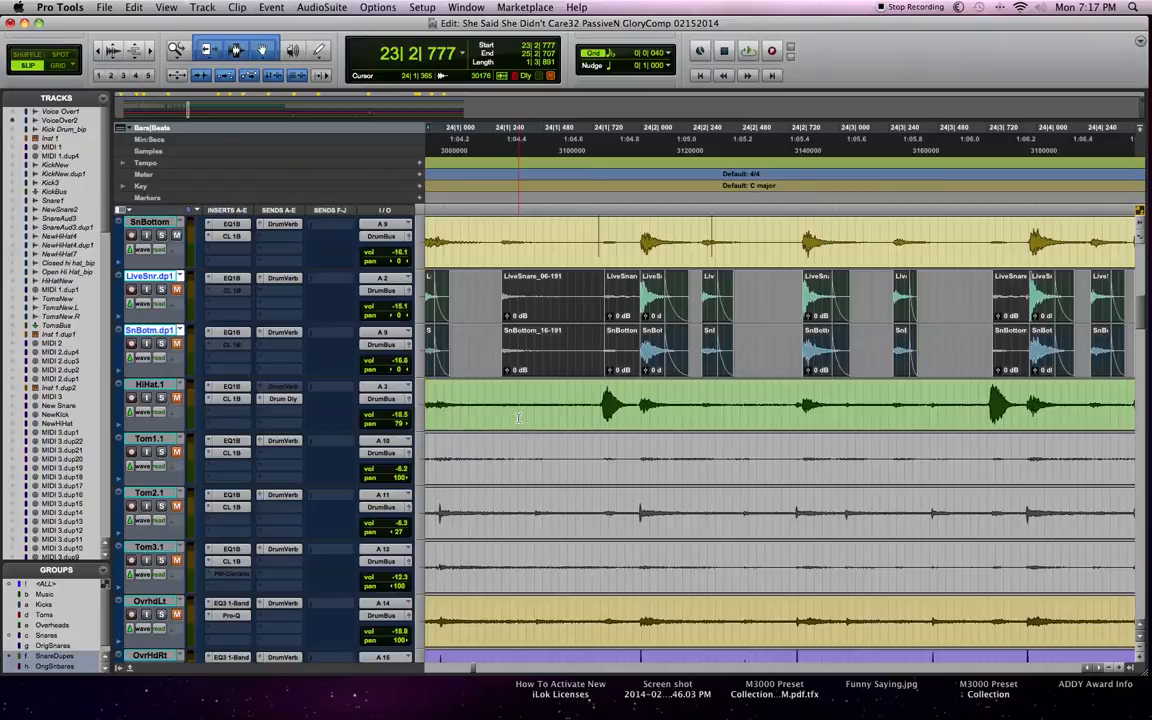
Step: Look over the edited duplicate snare clips from bar 25 back to the DrumBreak1 marker
key("r")
key("r")
key("r")
key("r")
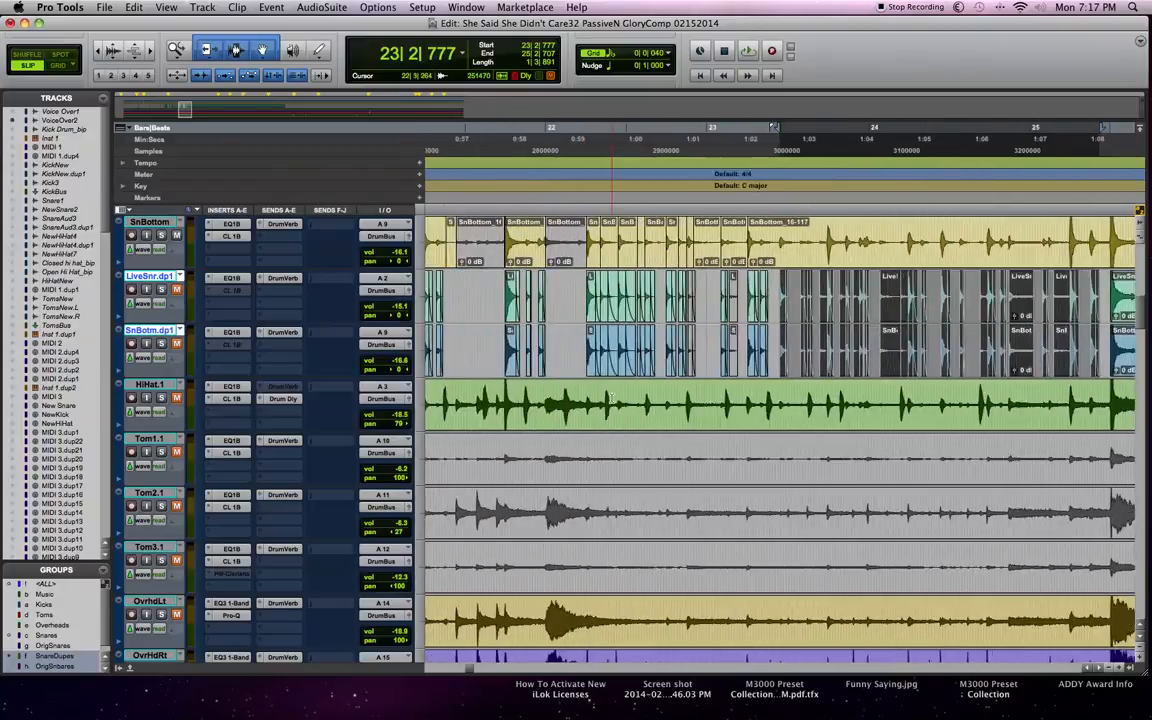
scroll(608, 393, "left", 15)
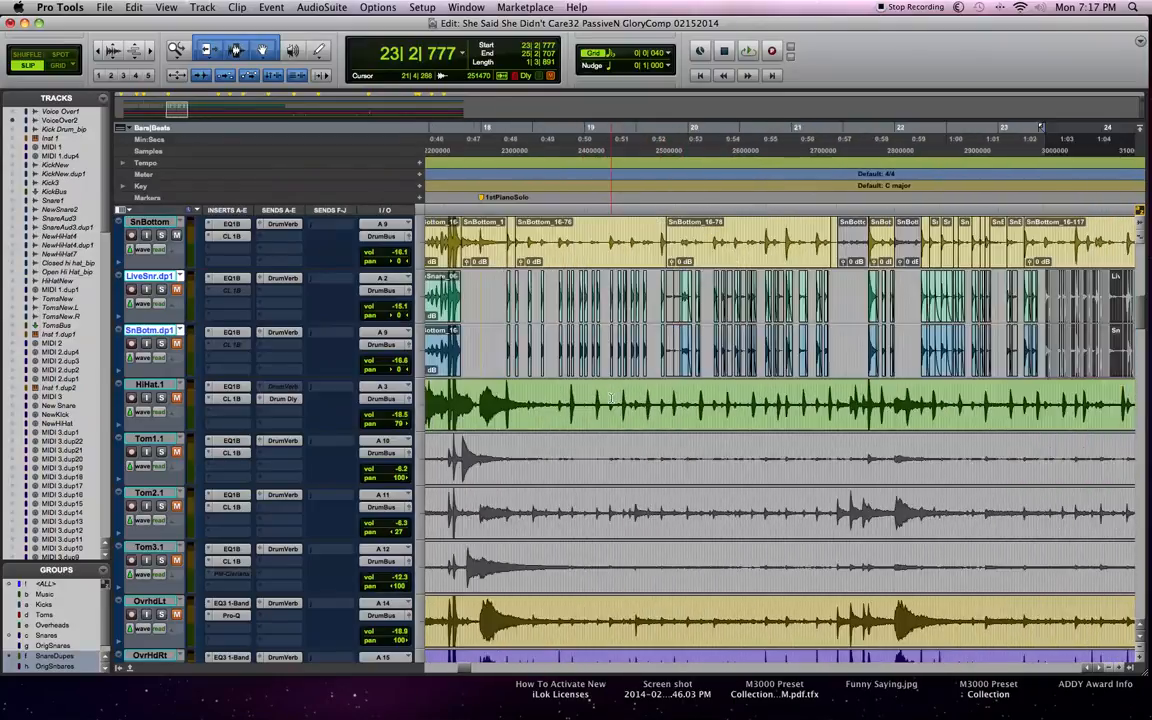
scroll(603, 393, "left", 8)
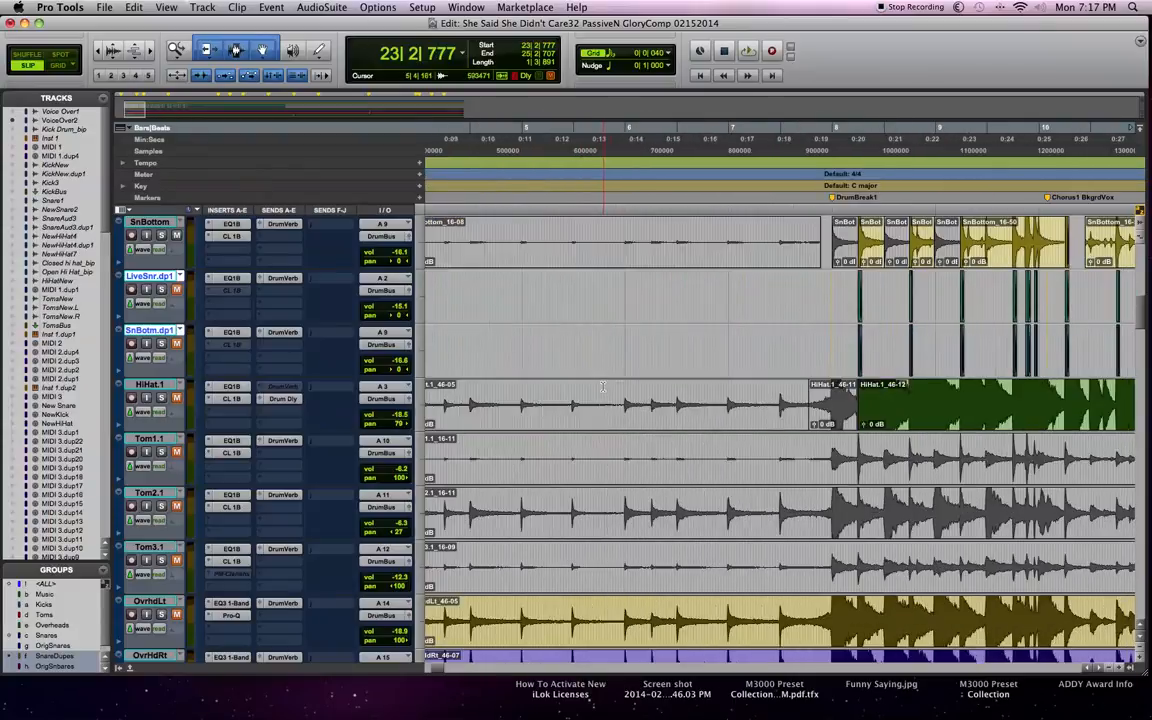
Step: Place the edit cursor at 8|1|404 on the duplicate snare tracks and examine the clips in the DrumBreak1 section up close
left_click(843, 291)
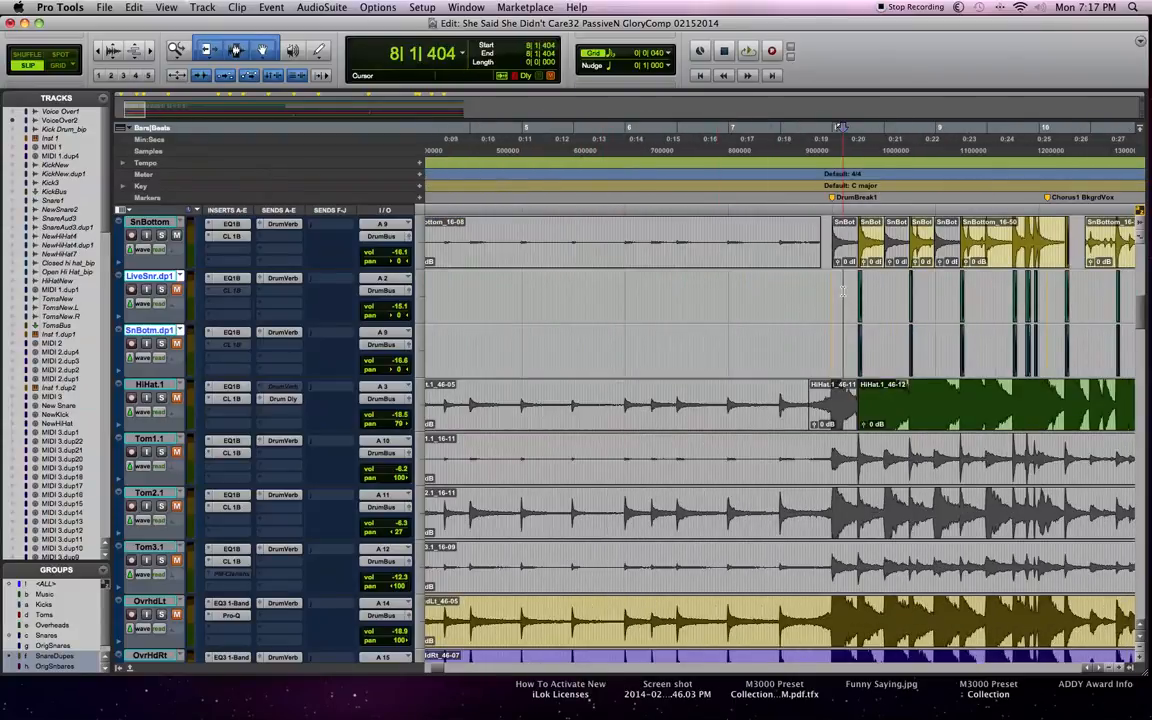
key("t")
key("t")
key("t")
key("t")
key("t")
key("t")
key("t")
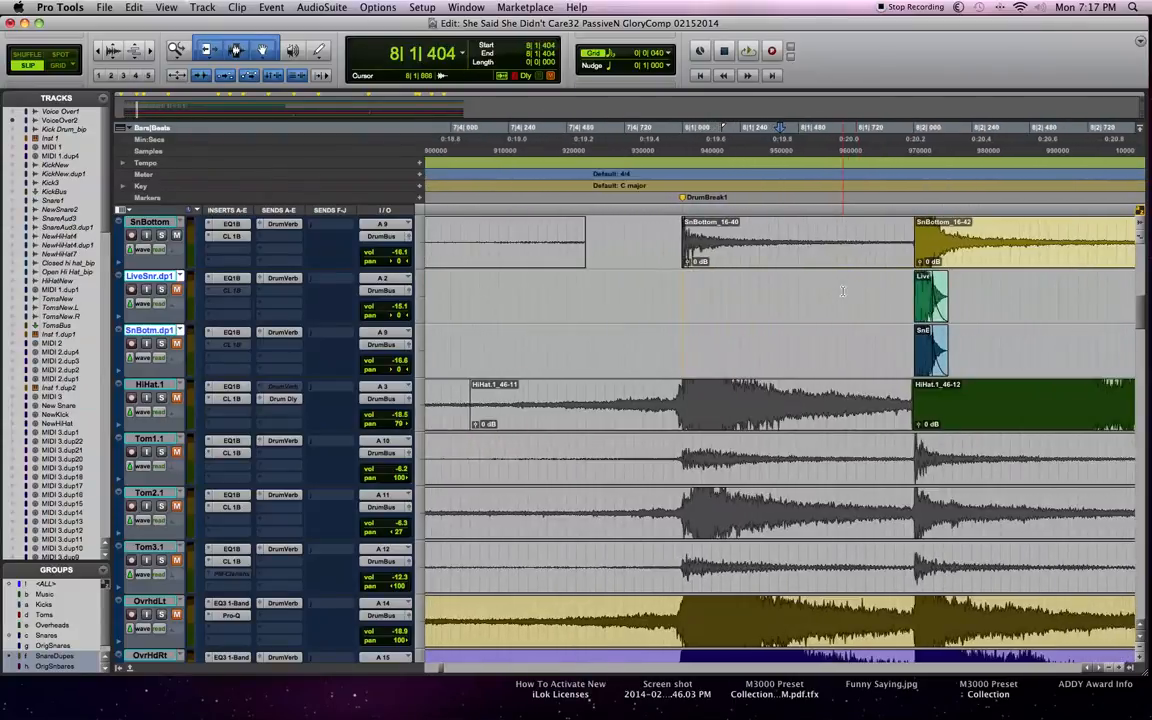
scroll(840, 291, "right", 5)
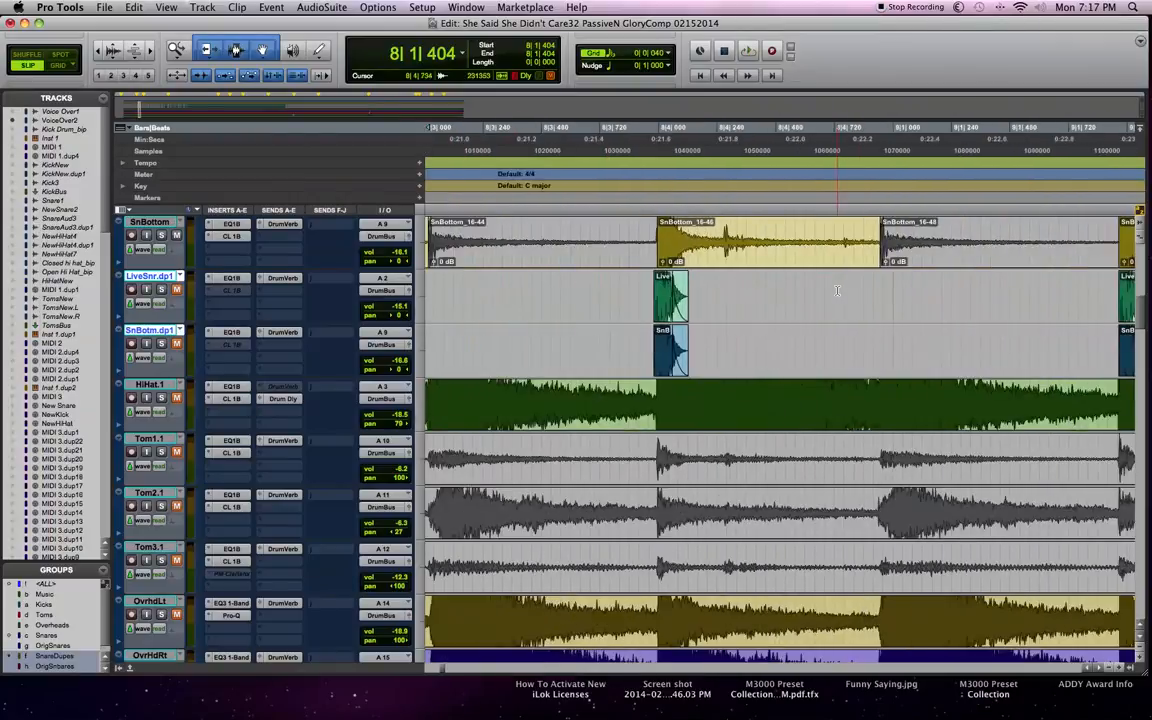
Step: Examine the duplicate snare tracks from the DrumBreak1 section onward to the BassSolo marker
key("r")
key("r")
key("r")
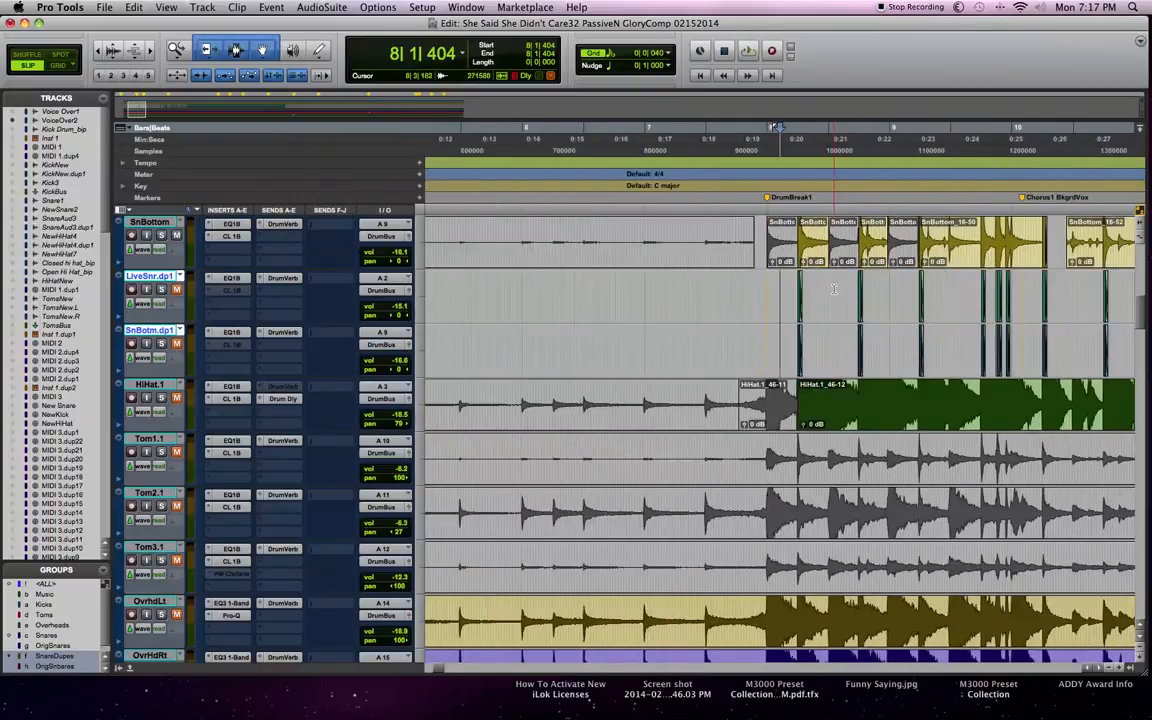
scroll(833, 290, "right", 15)
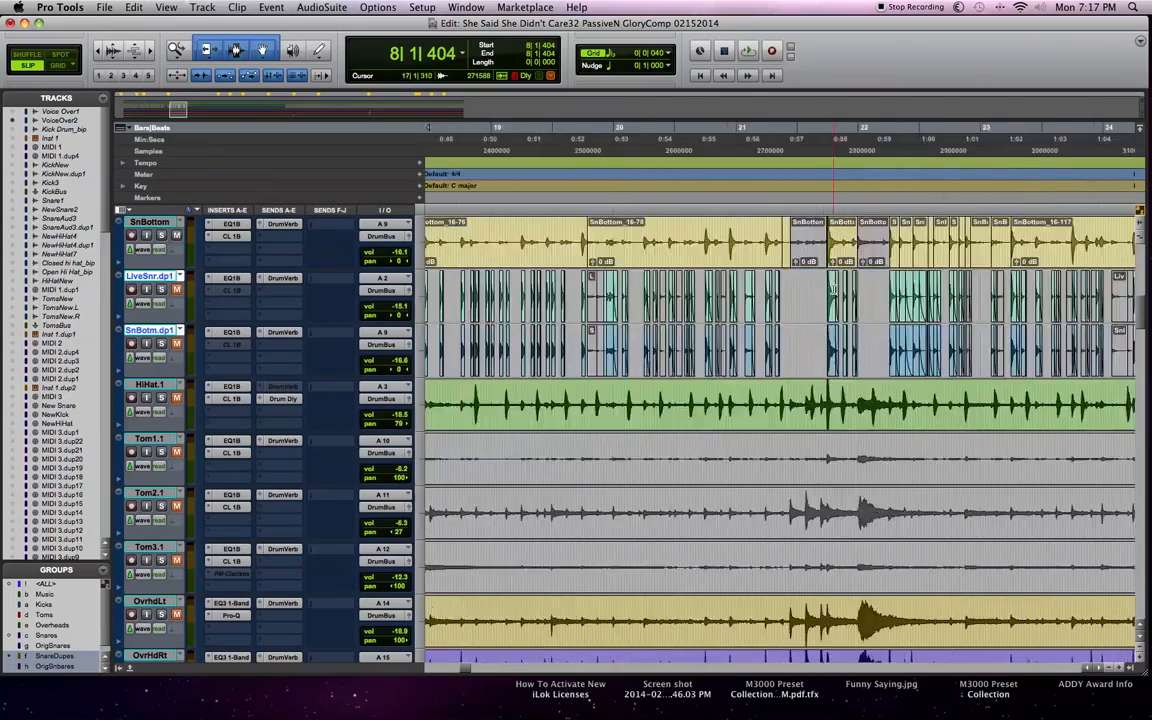
scroll(833, 290, "right", 3)
scroll(833, 290, "right", 20)
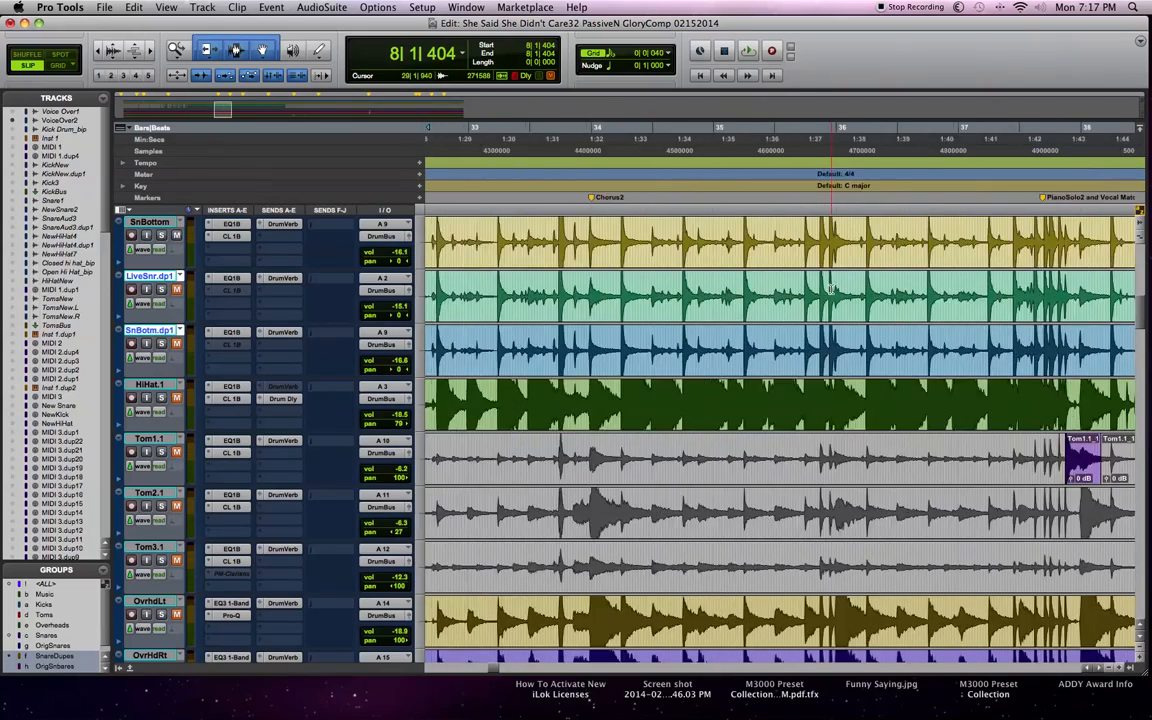
scroll(830, 290, "right", 11)
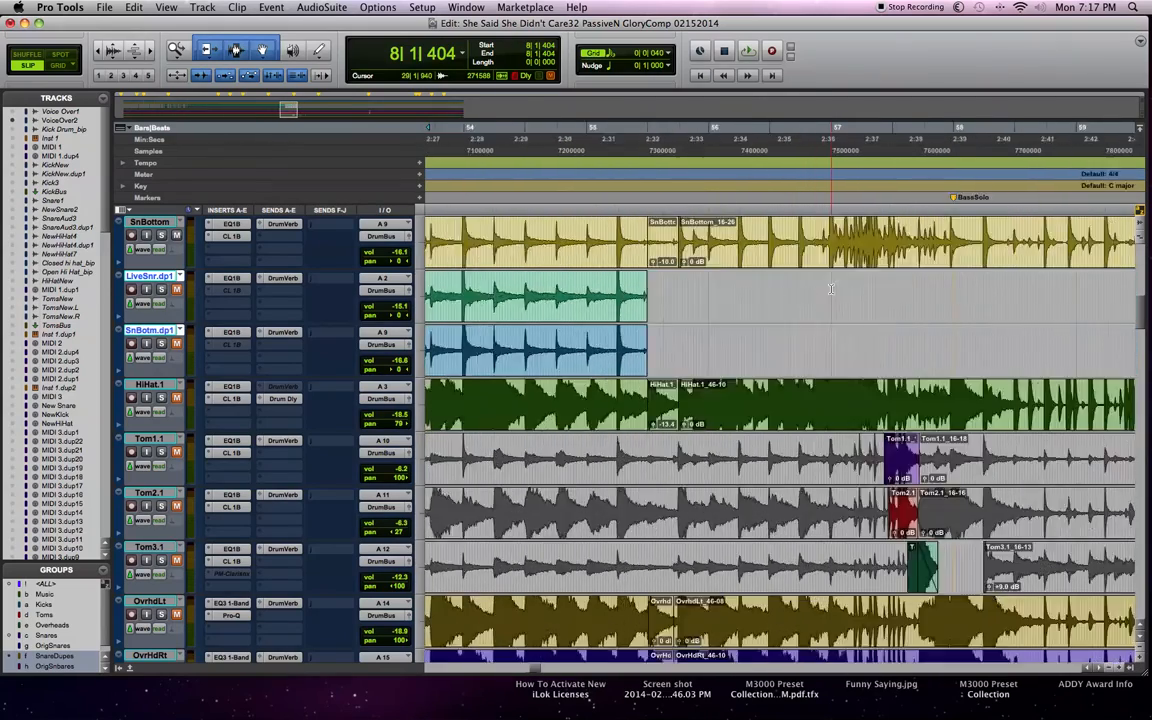
Step: Examine the duplicate snare tracks from the BassSolo marker out to the SopSolo2 marker and back to the edited clips around bar 25
scroll(830, 290, "right", 12)
scroll(830, 290, "right", 9)
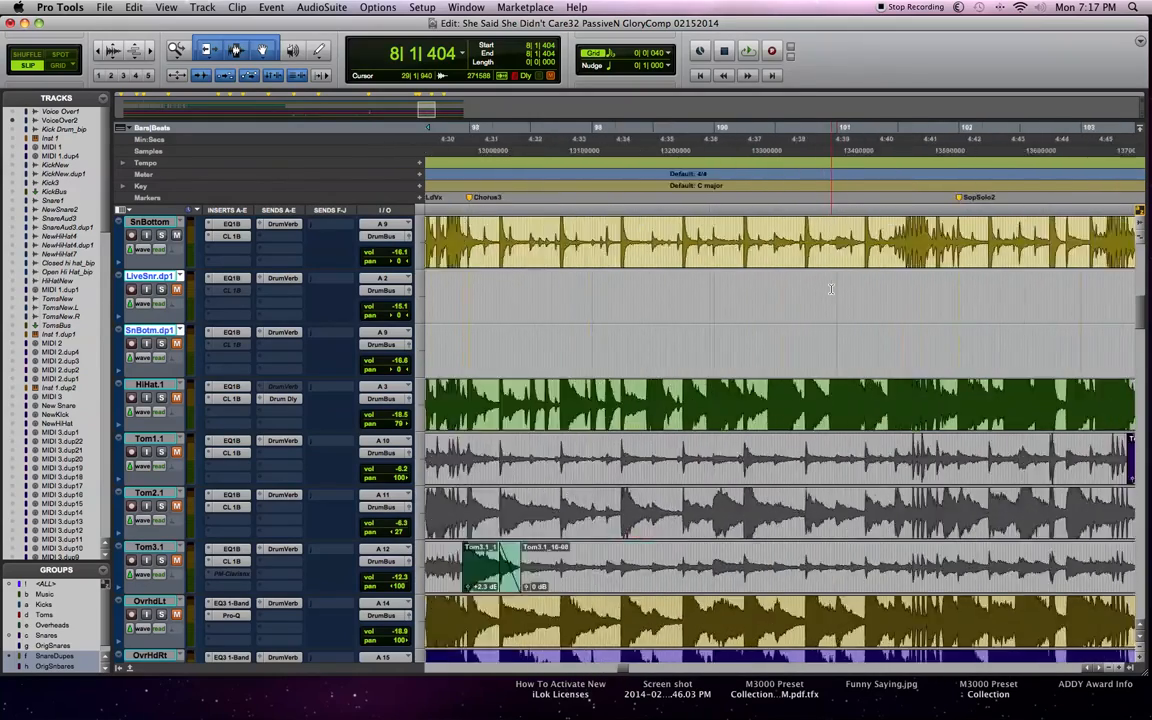
scroll(830, 290, "left", 20)
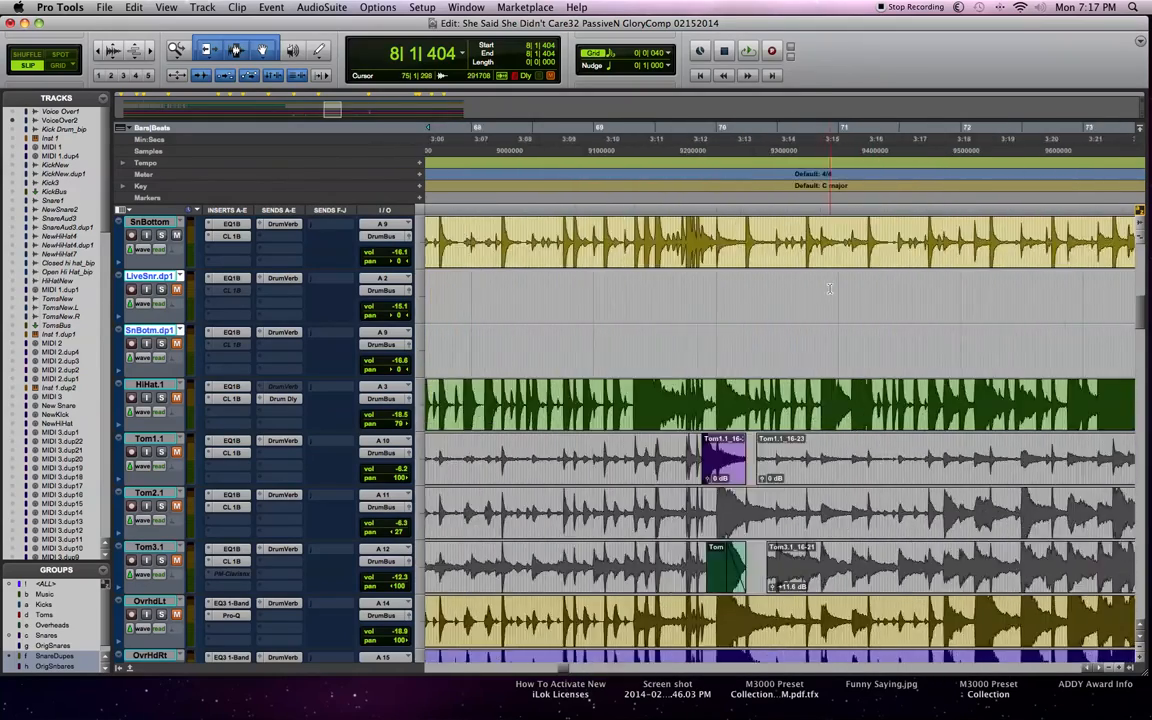
scroll(830, 290, "left", 15)
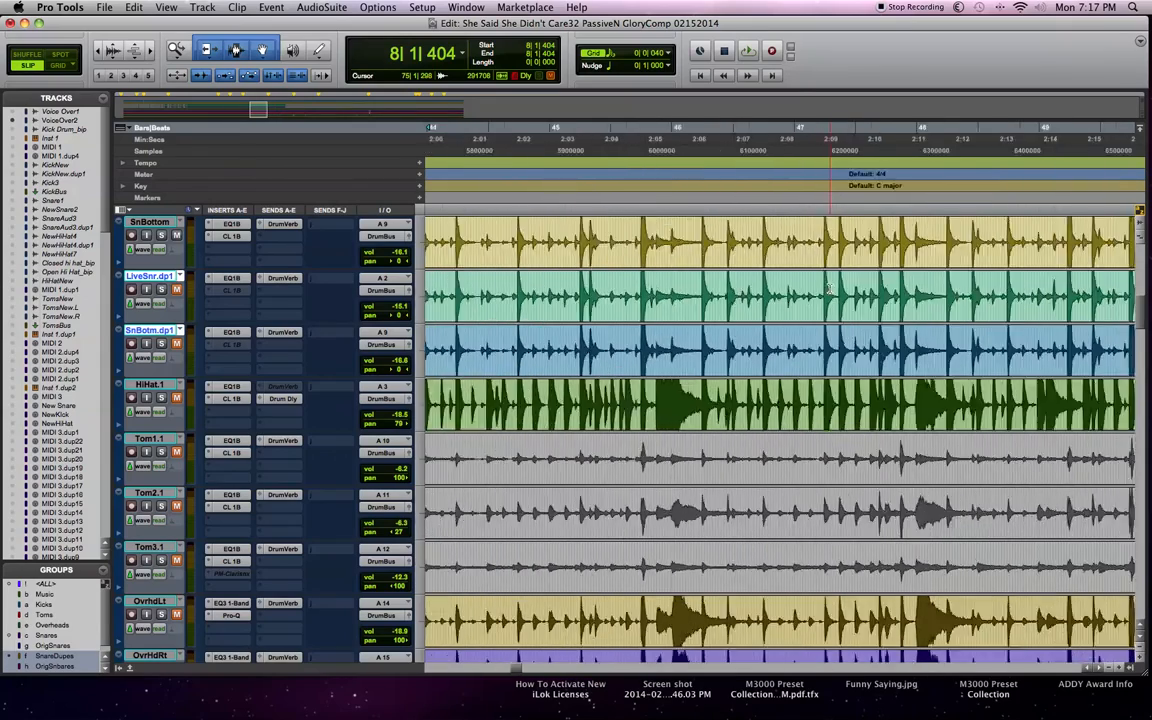
scroll(830, 290, "right", 17)
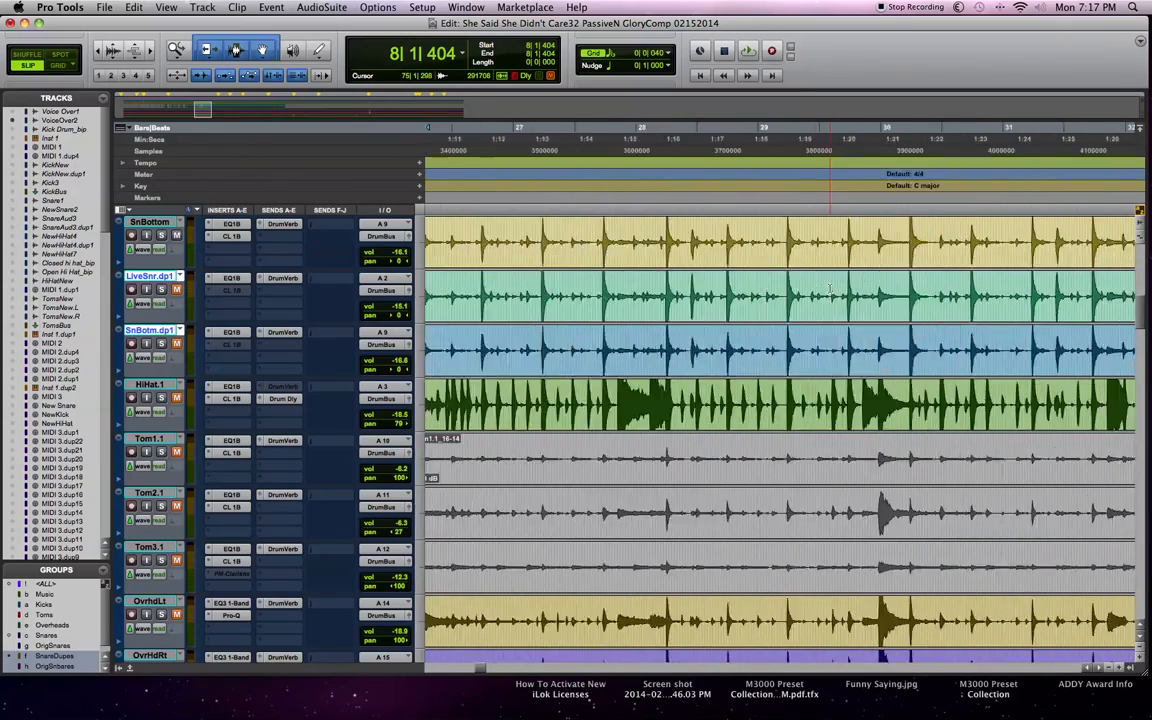
scroll(830, 290, "left", 20)
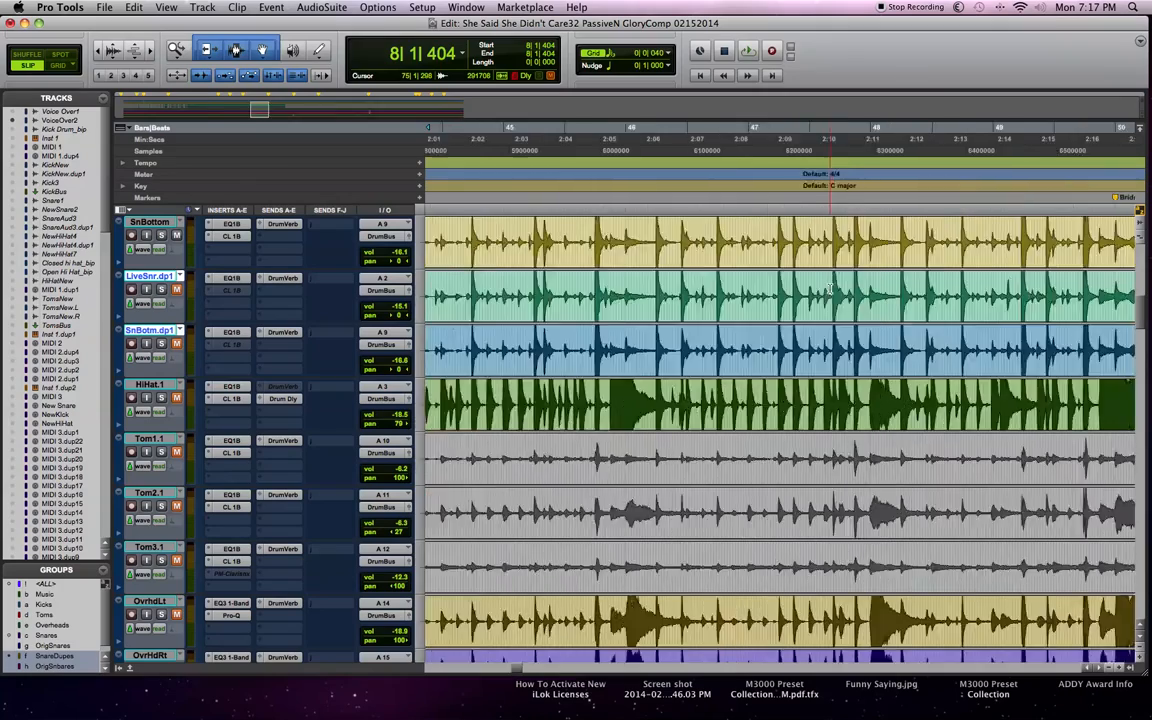
scroll(829, 290, "left", 15)
scroll(825, 298, "right", 16)
scroll(820, 305, "right", 1)
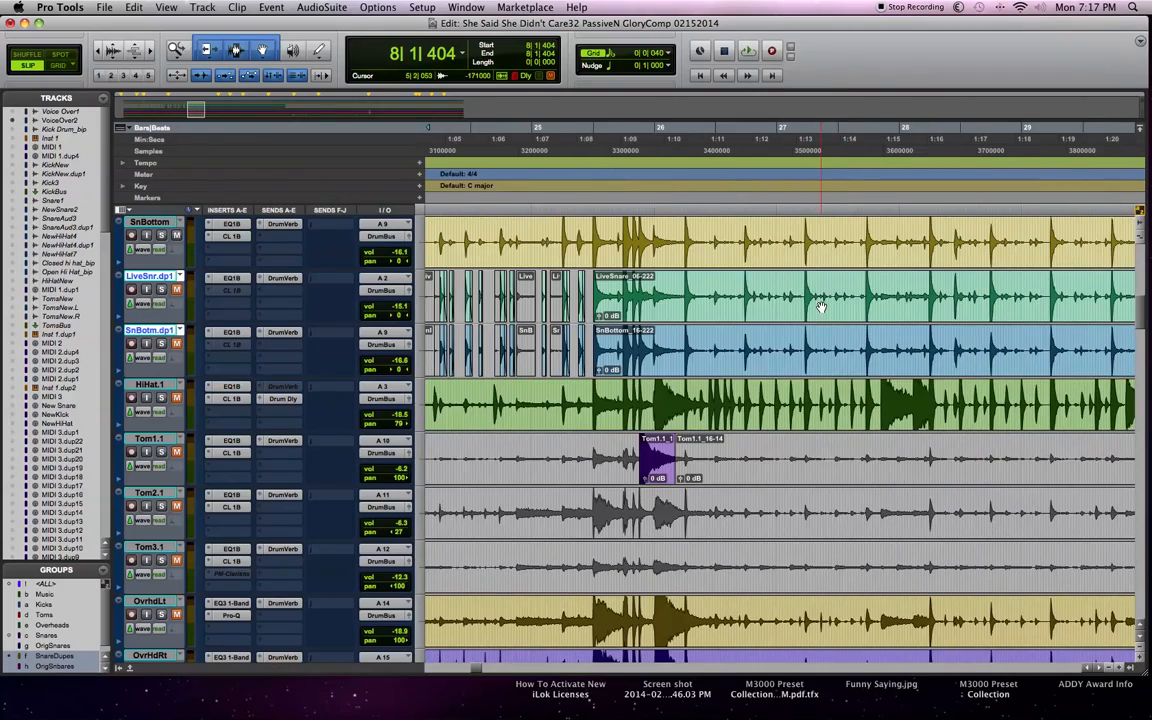
Step: Place the edit cursor at 25|1|185 on the duplicate snare tracks and bring the original LiveSnare and kick tracks into view
left_click(537, 293)
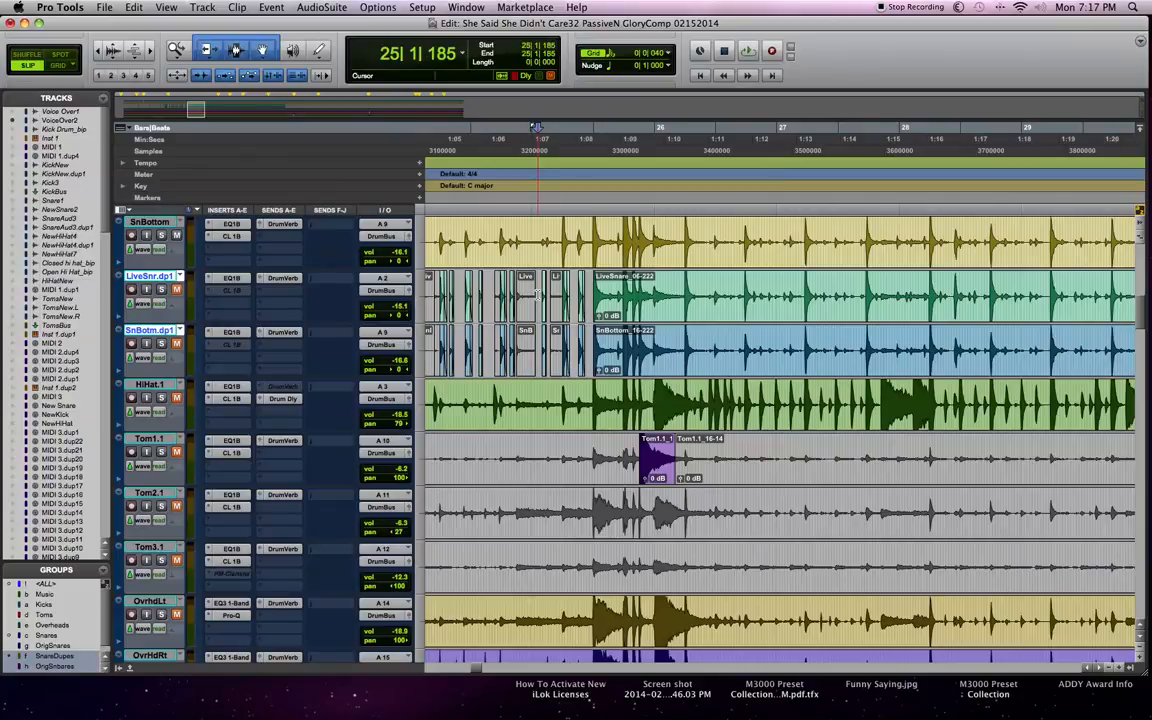
scroll(538, 294, "up", 5)
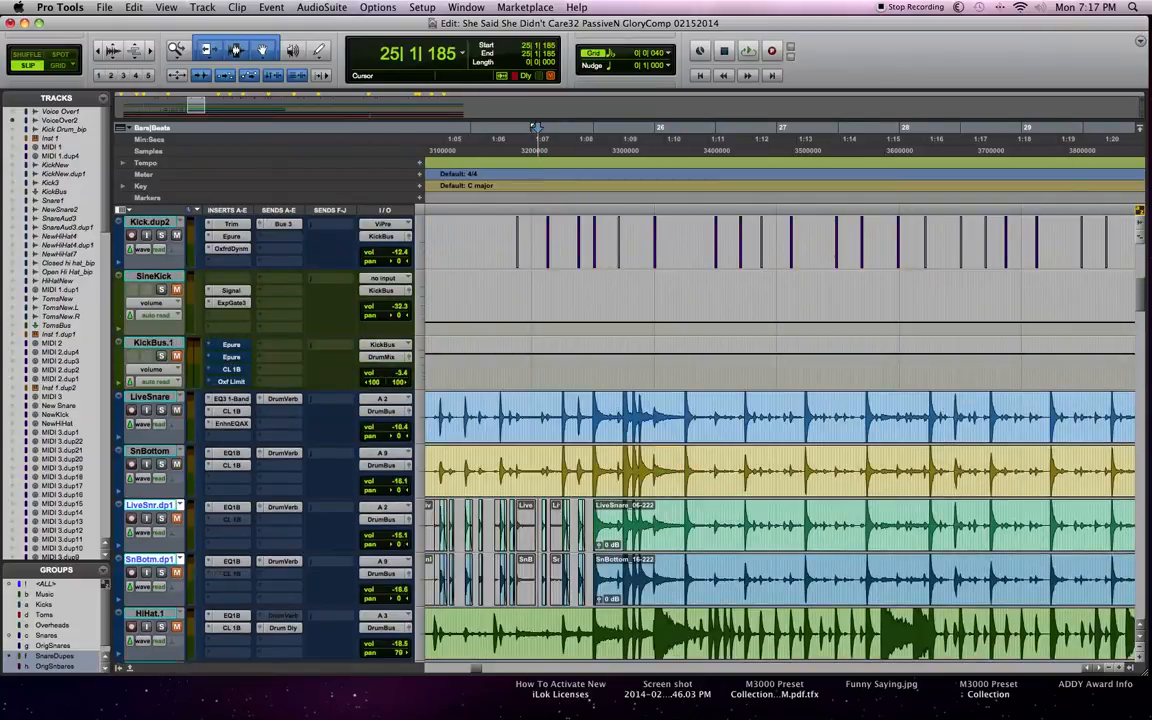